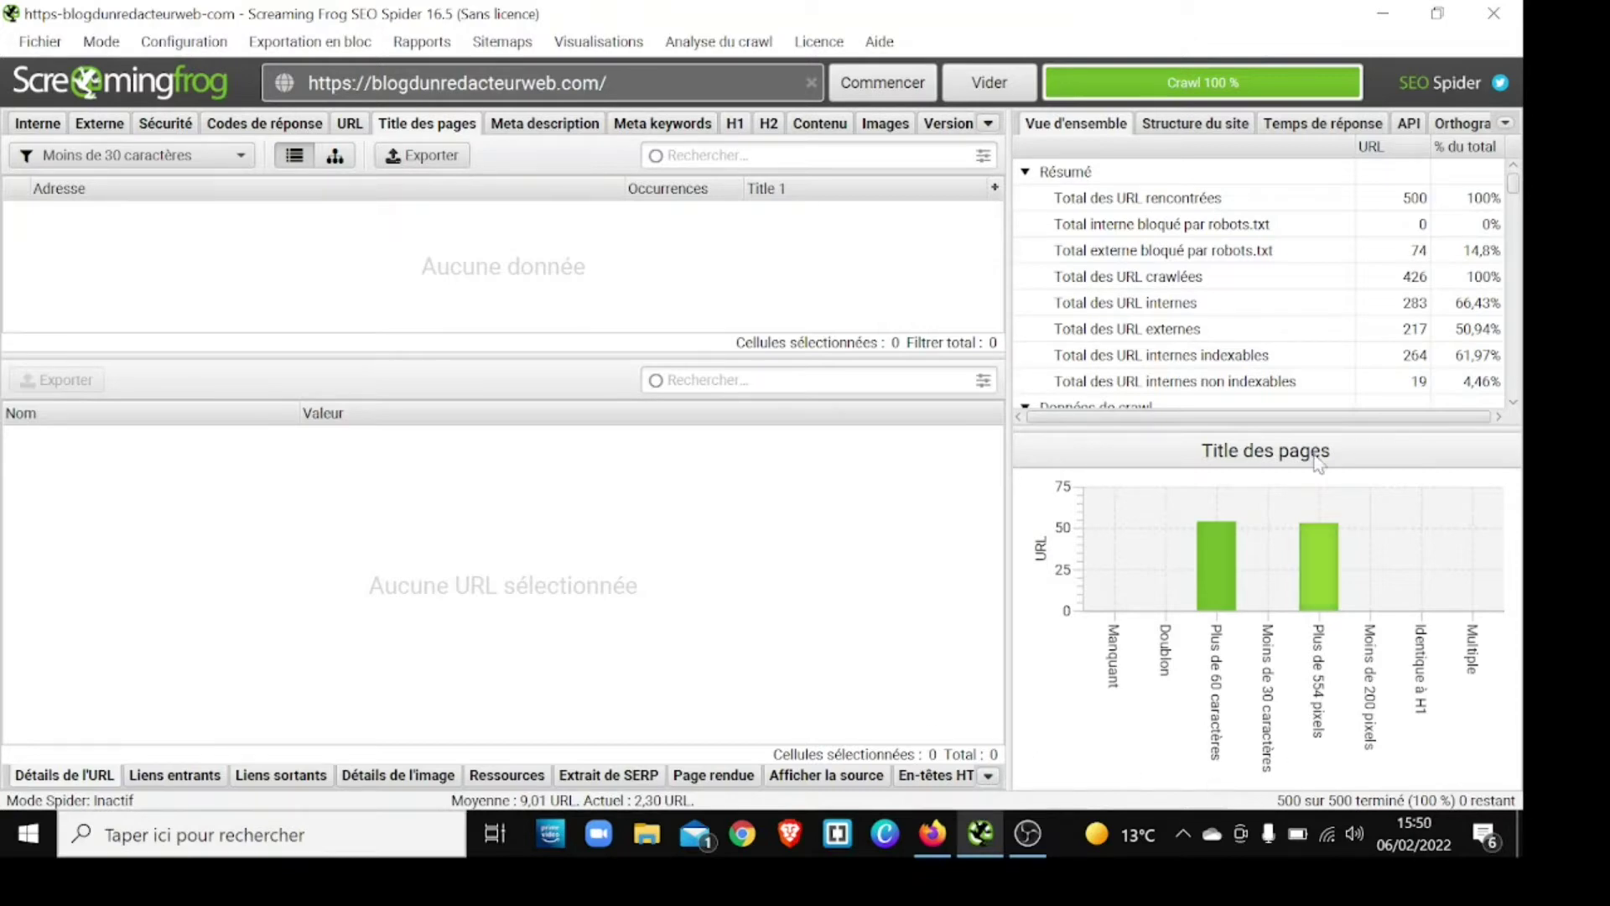
# - List all crawled page titles using the Tous filter of the Title des pages overview section and browse the URLs
pyautogui.scroll(-4, 1295, 276)
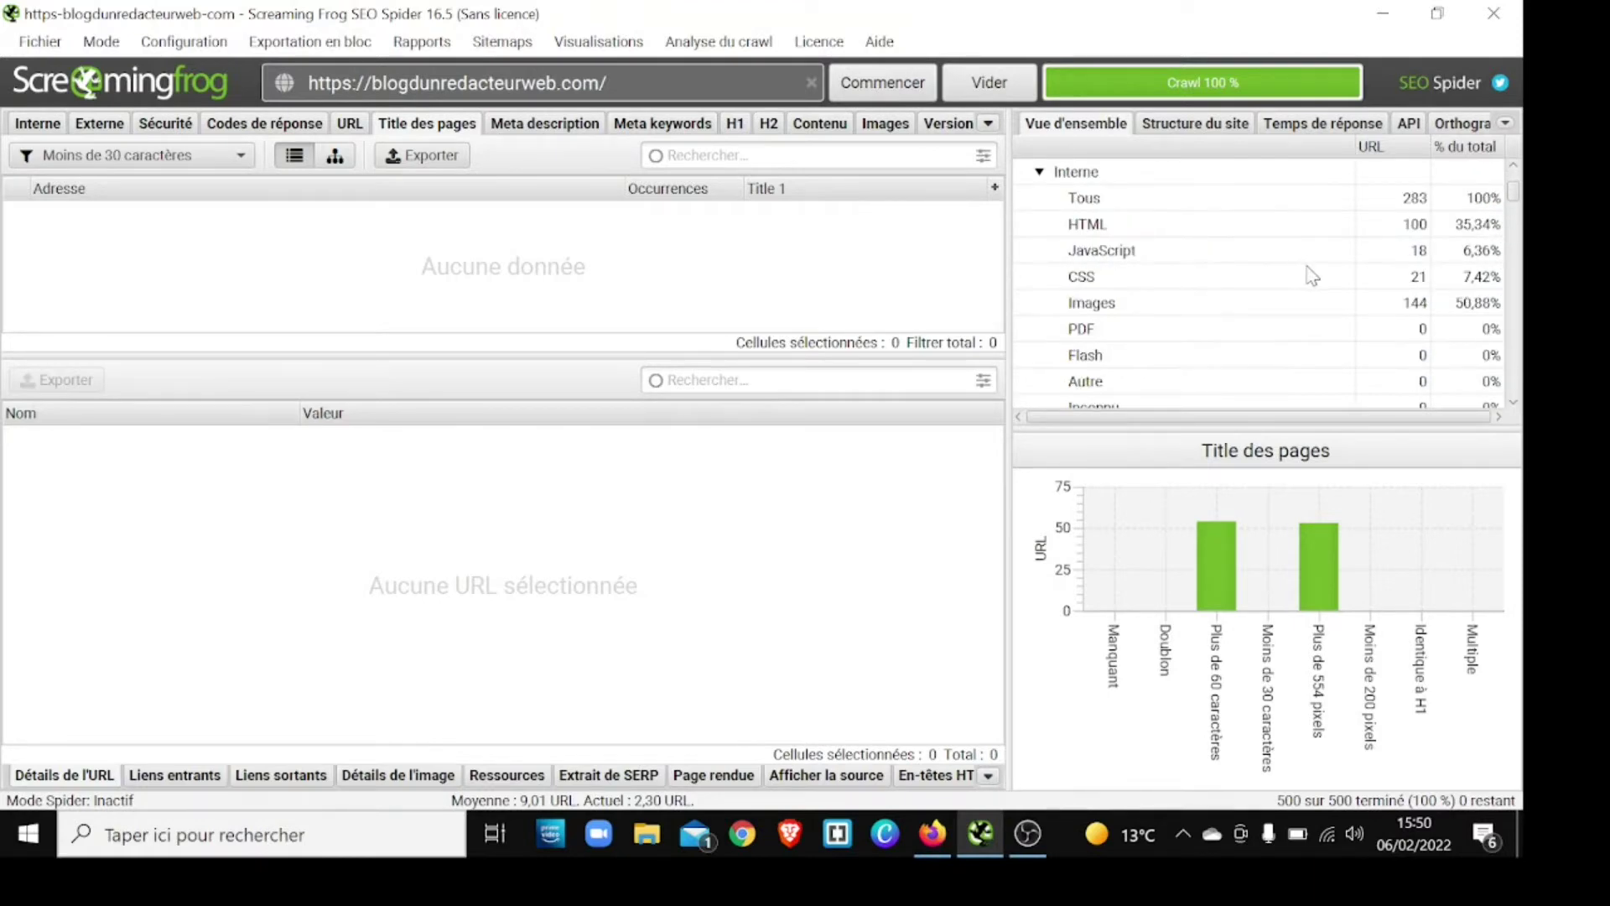
pyautogui.scroll(-8, 1294, 278)
pyautogui.scroll(-7, 1296, 285)
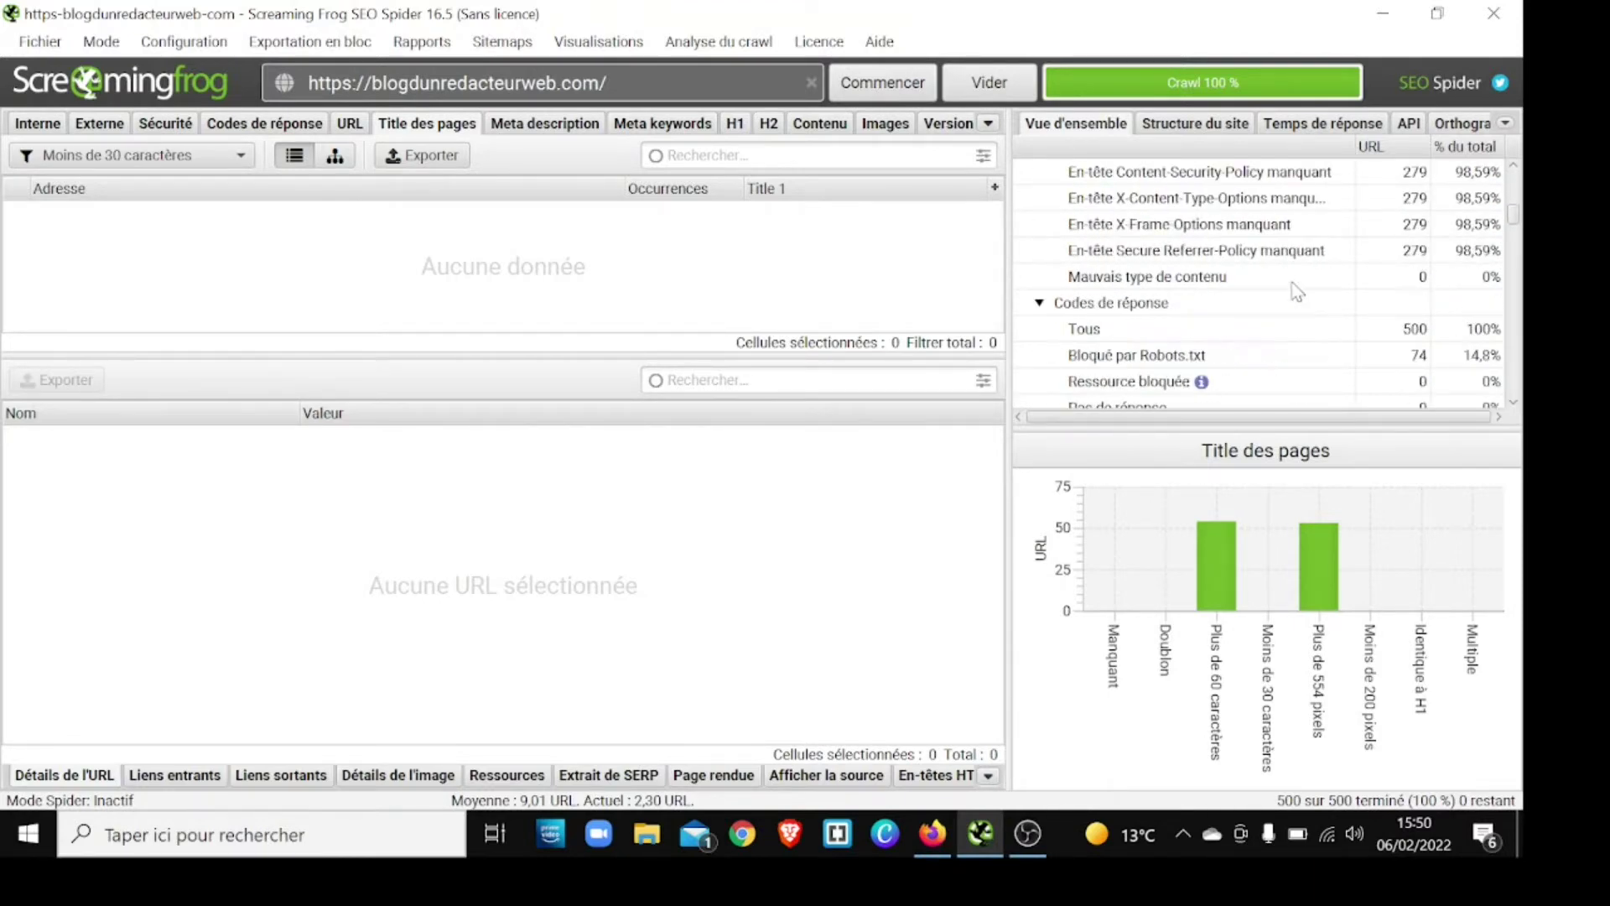
pyautogui.scroll(-4, 1298, 290)
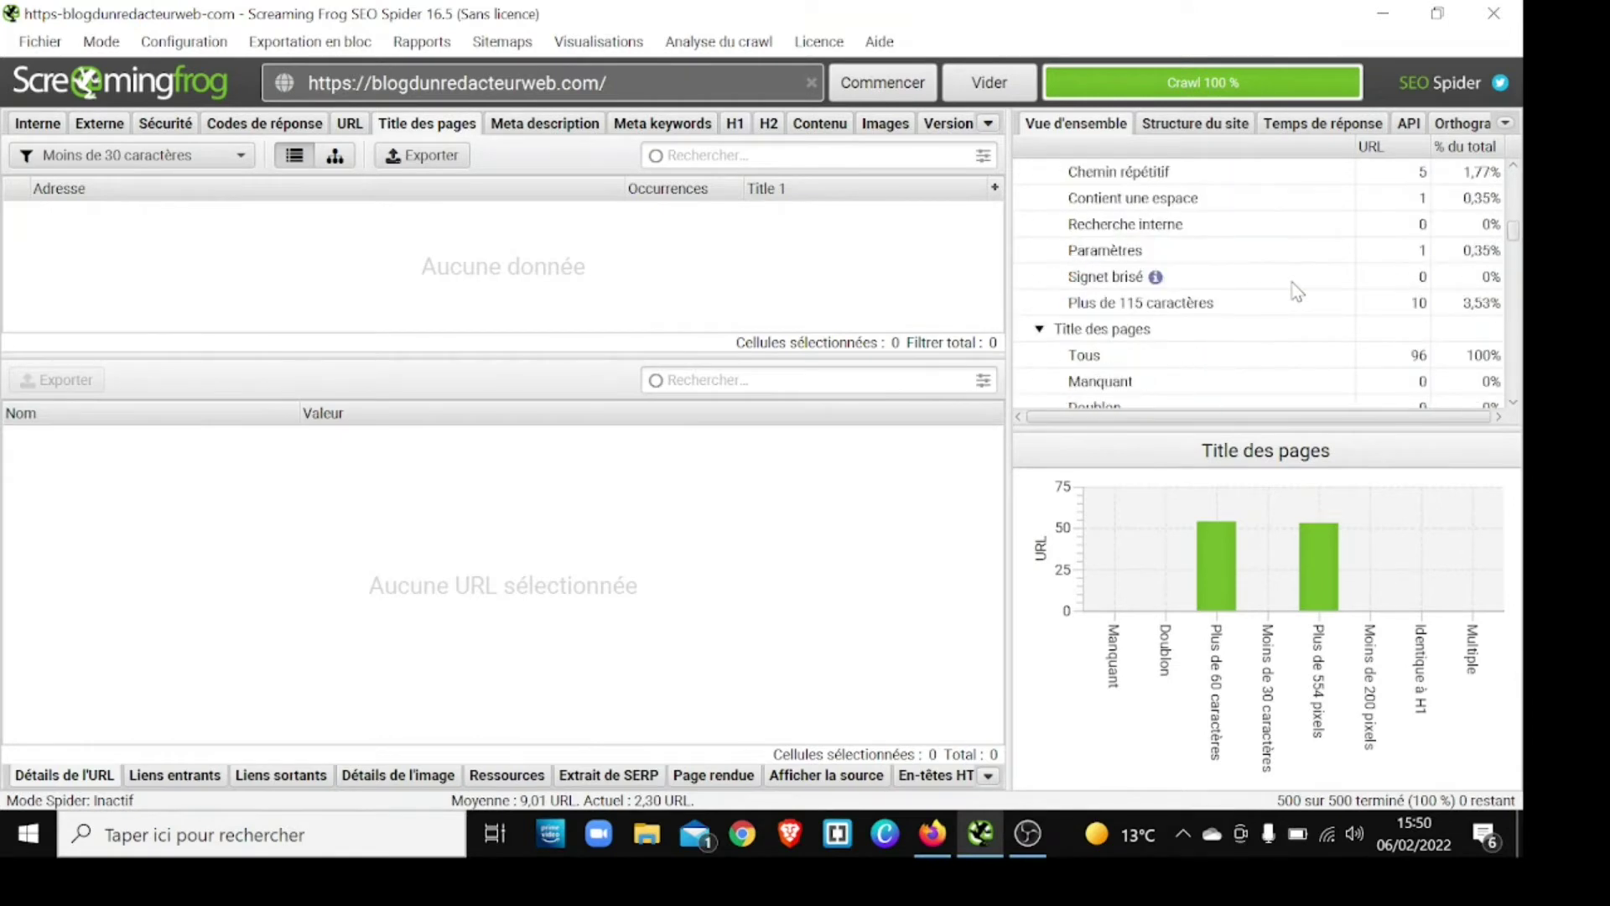
pyautogui.click(1278, 252)
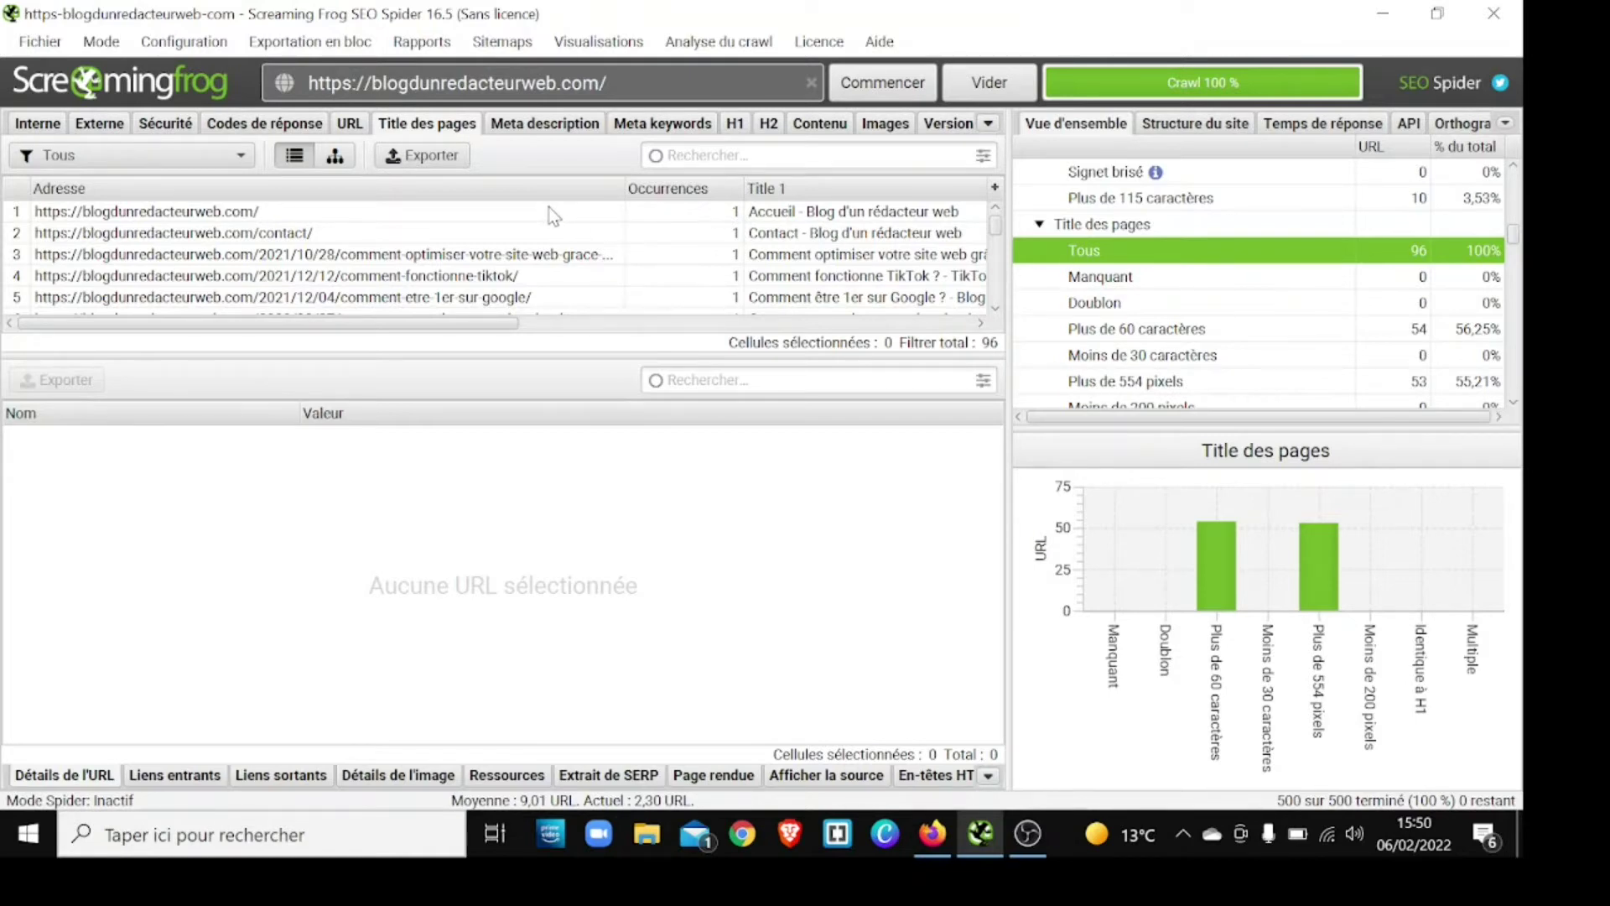
pyautogui.scroll(-3, 546, 216)
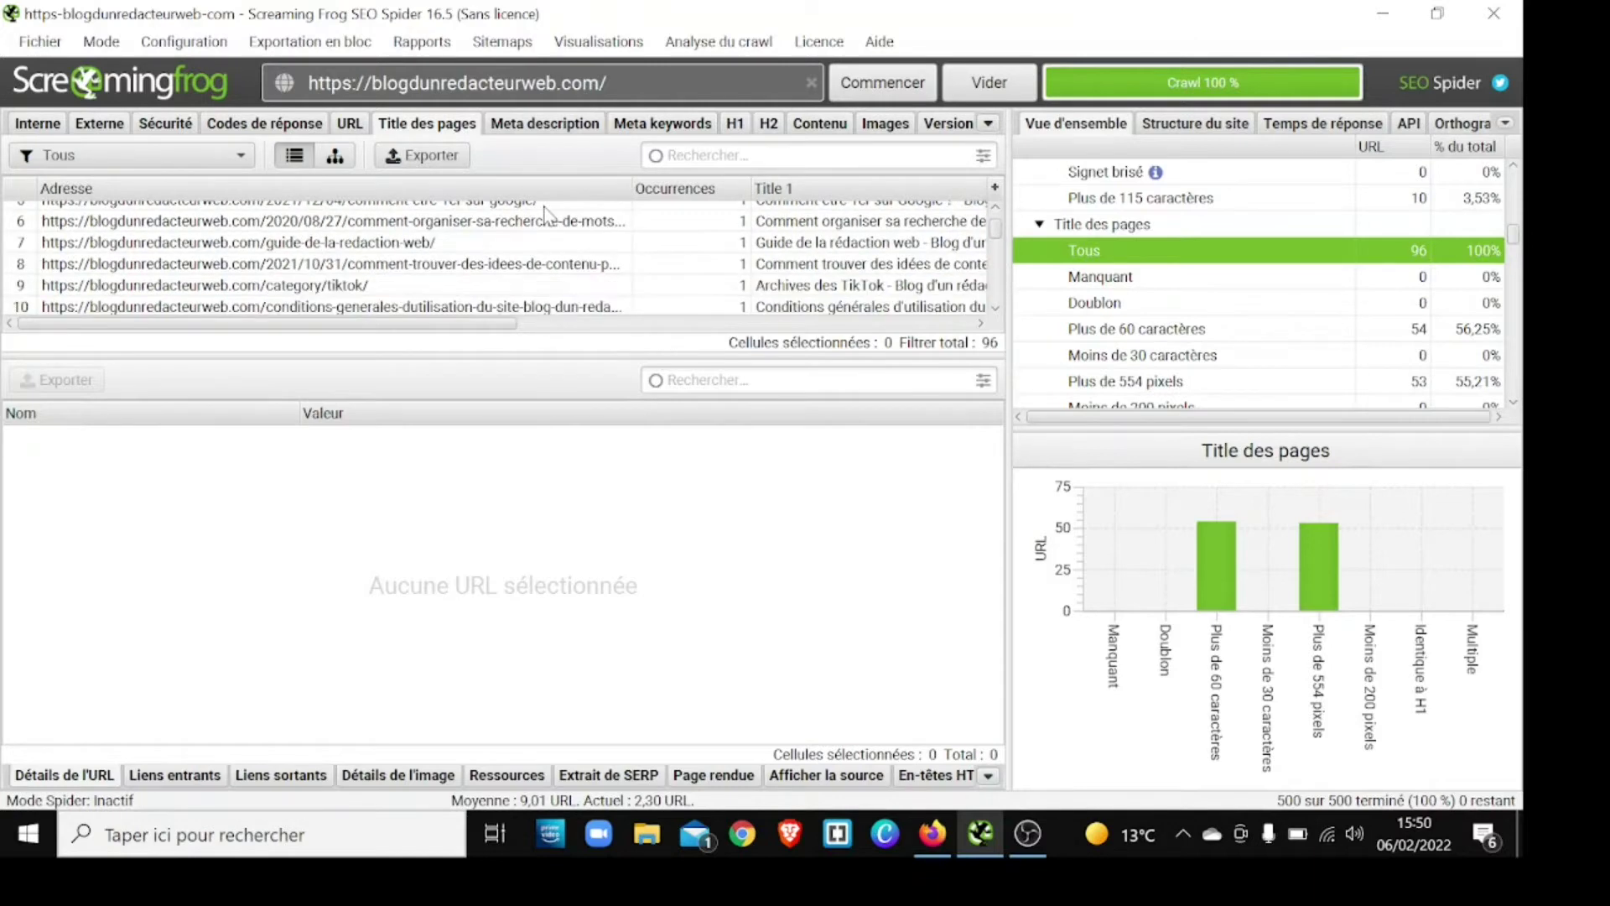
pyautogui.scroll(-3, 547, 217)
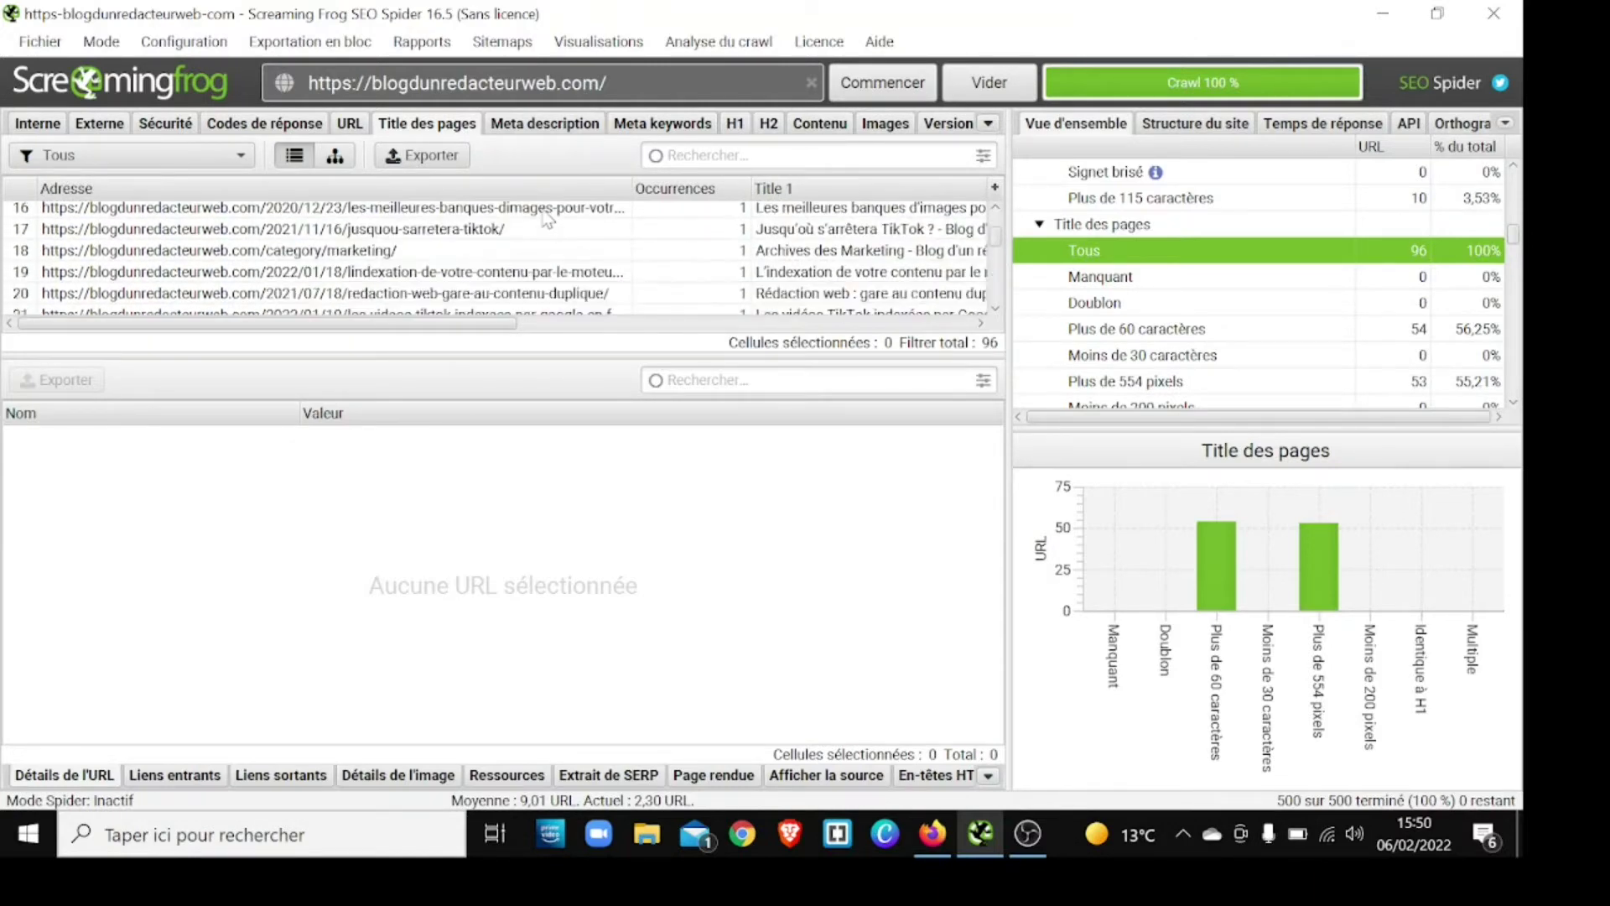
pyautogui.scroll(6, 547, 218)
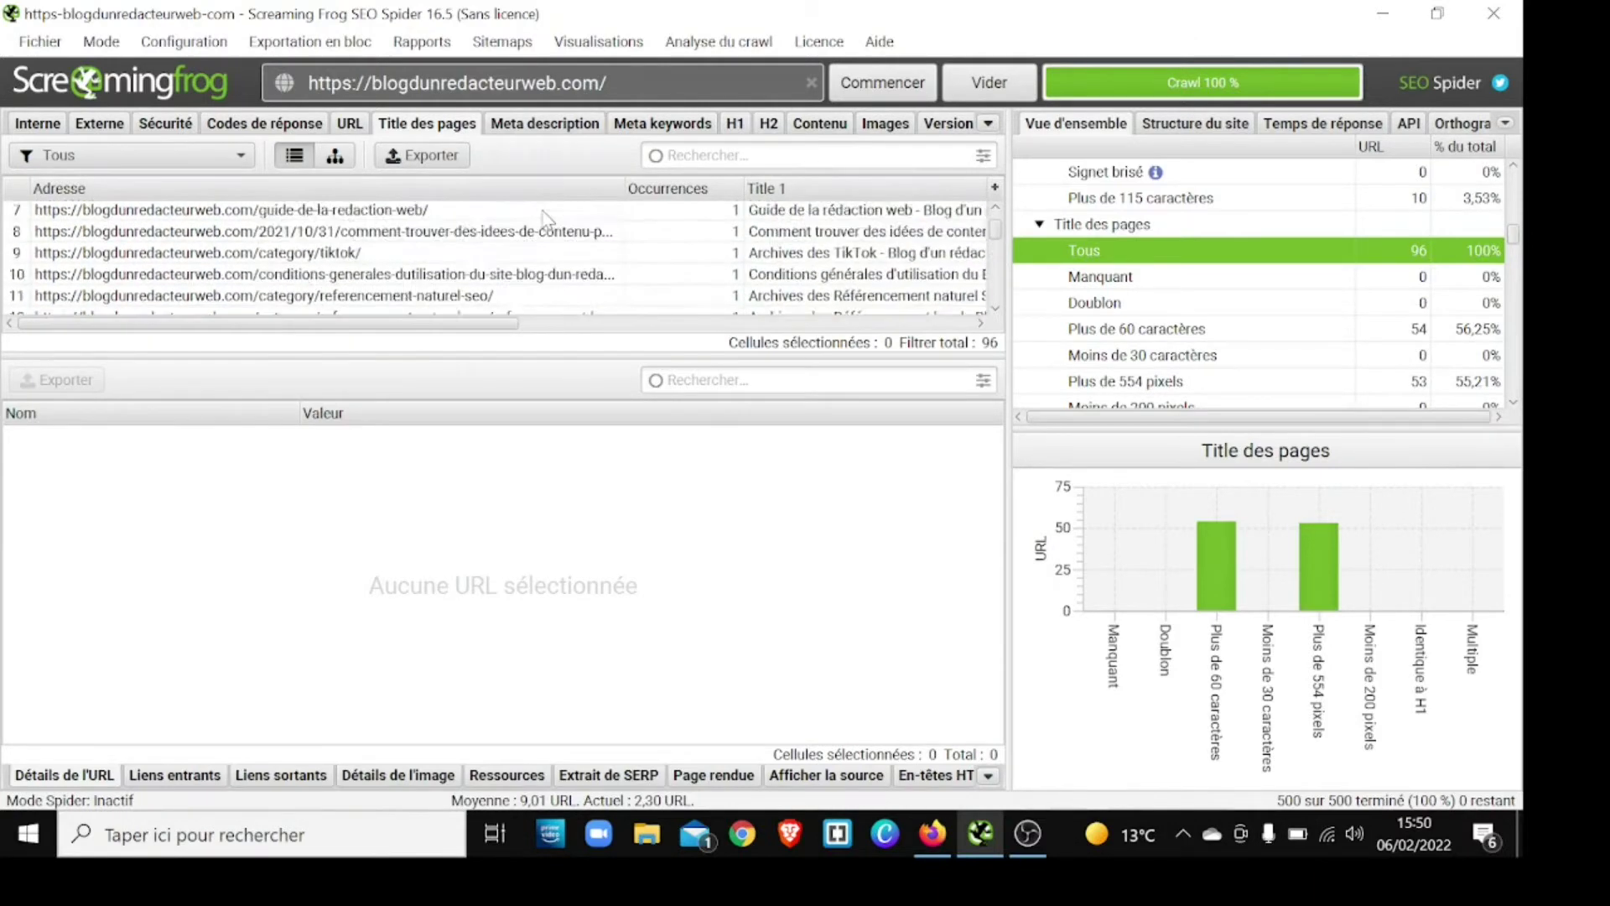
# - Check the Manquant and Doublon page title filters and review the URLs under Plus de 60 caractères
pyautogui.click(1123, 281)
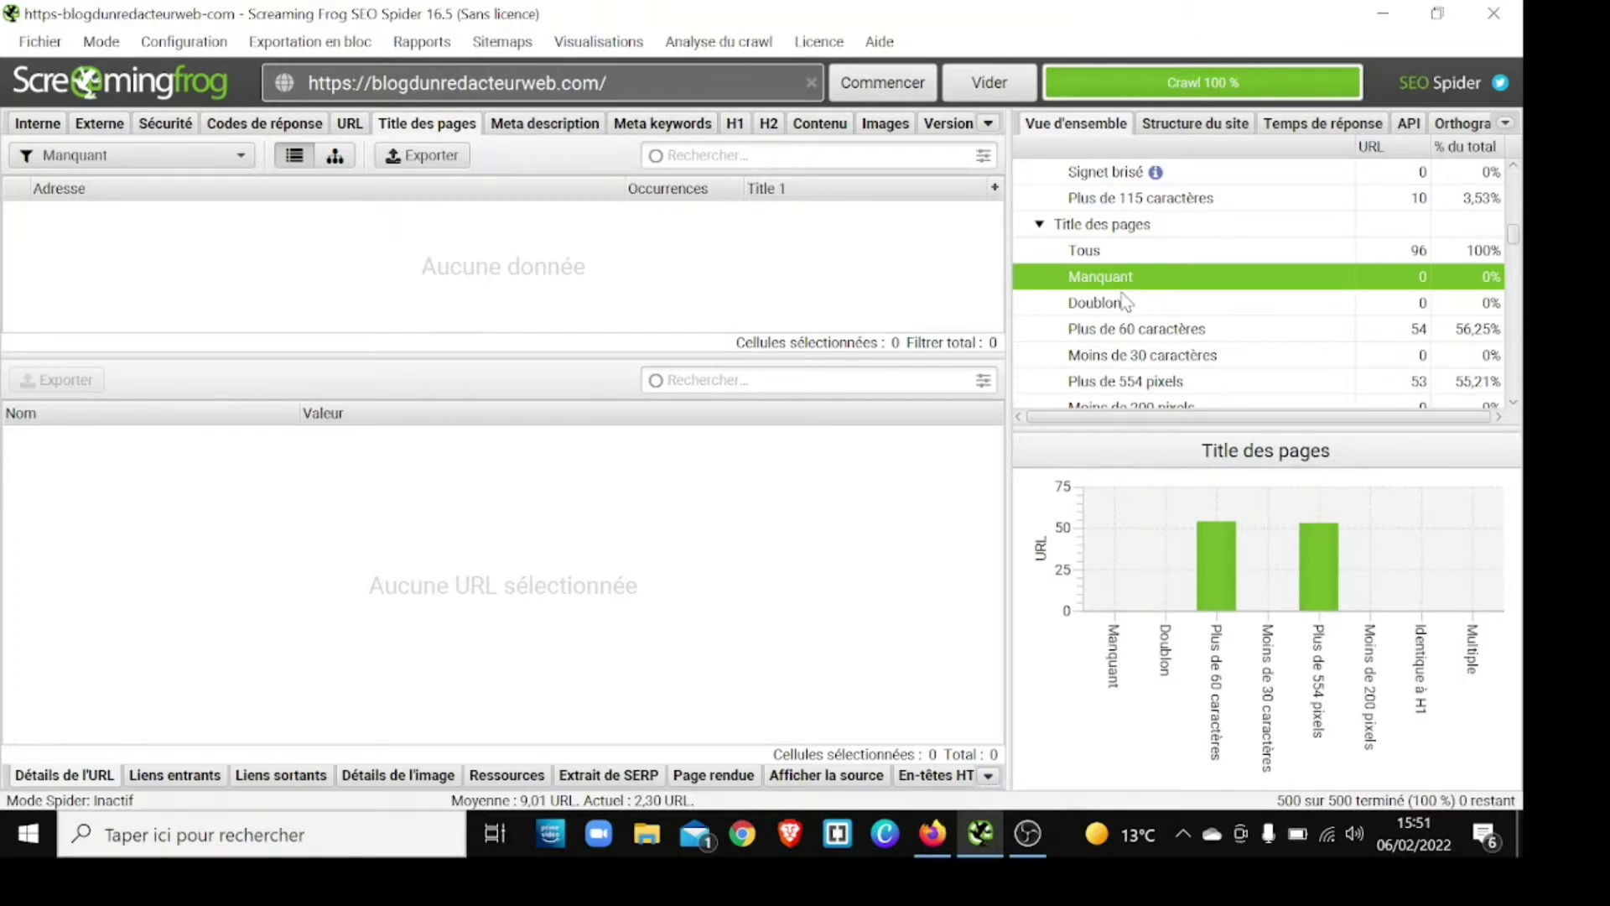
pyautogui.click(1126, 302)
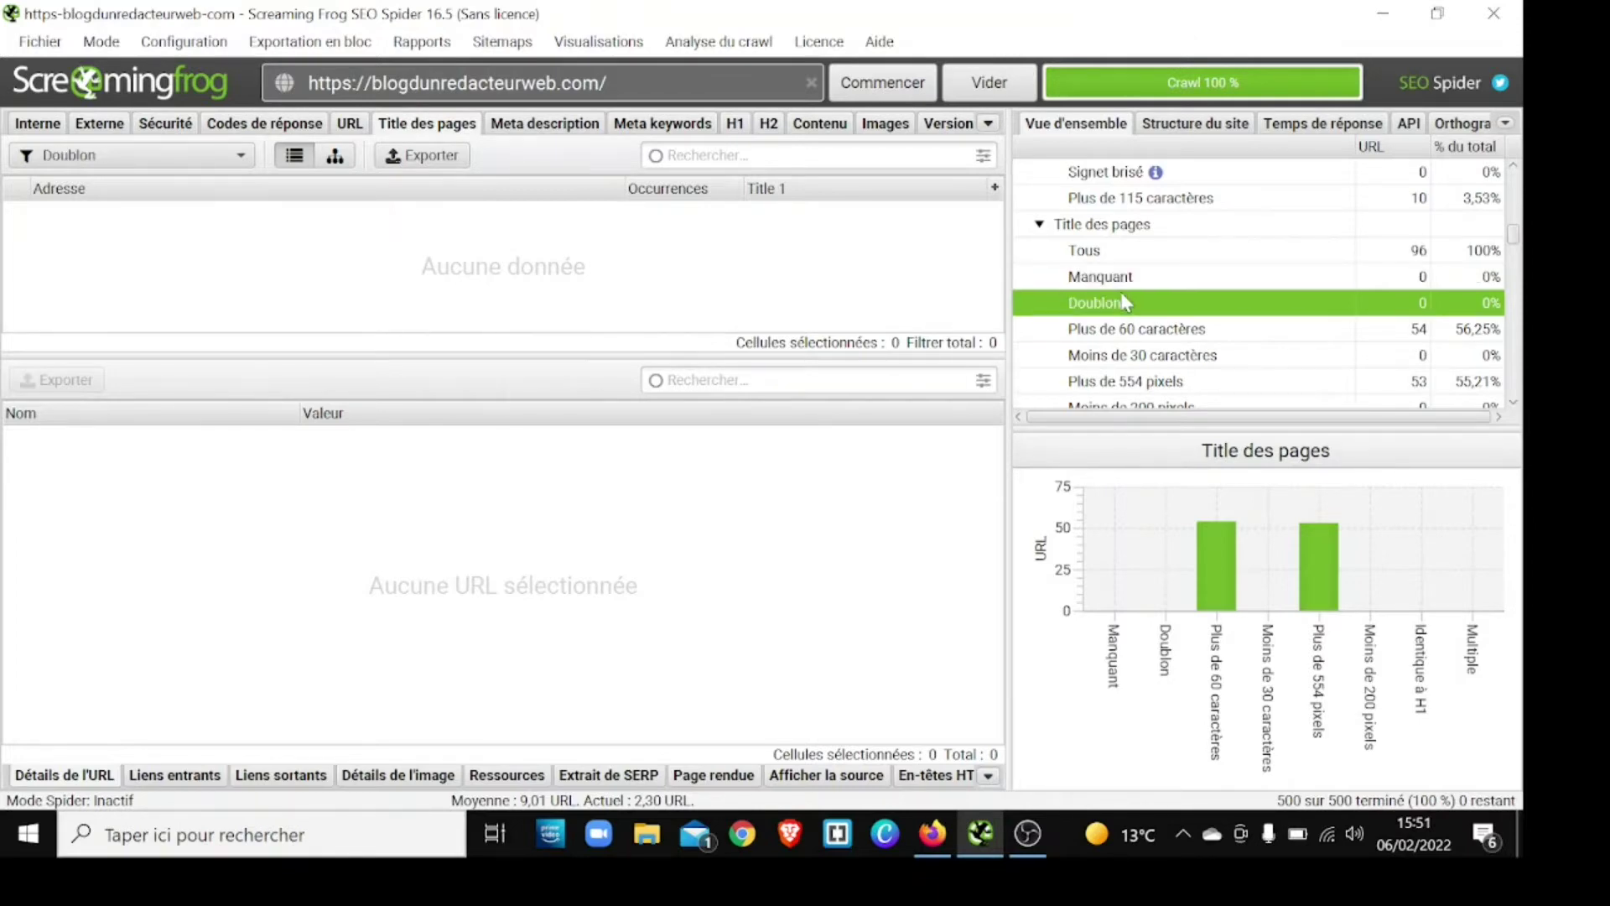
pyautogui.click(1230, 334)
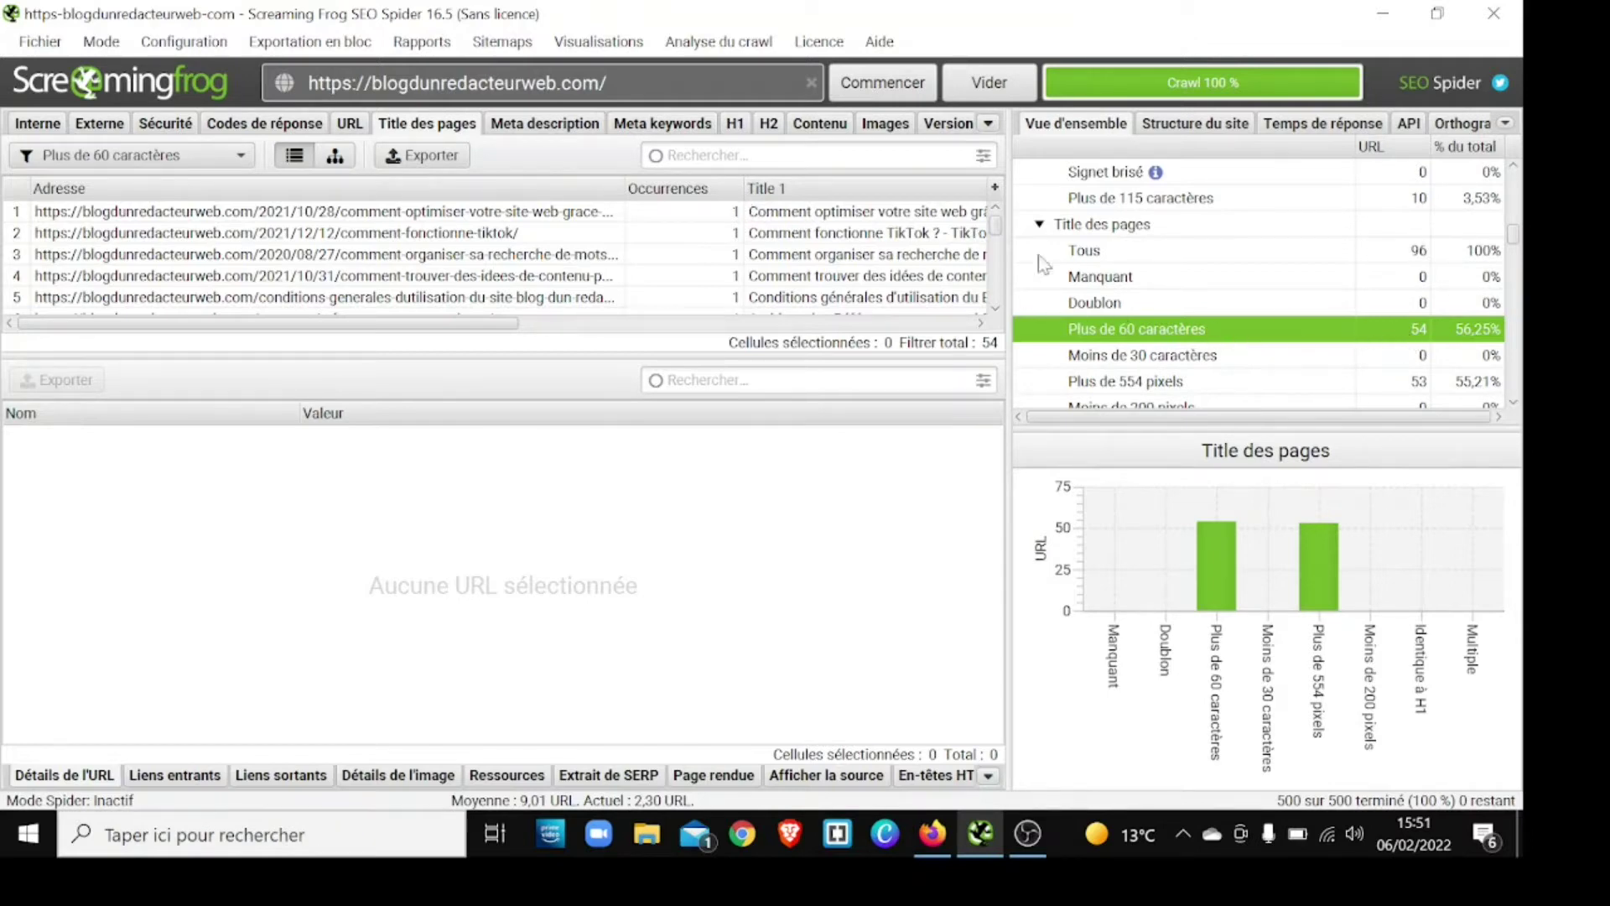
pyautogui.scroll(-2, 626, 215)
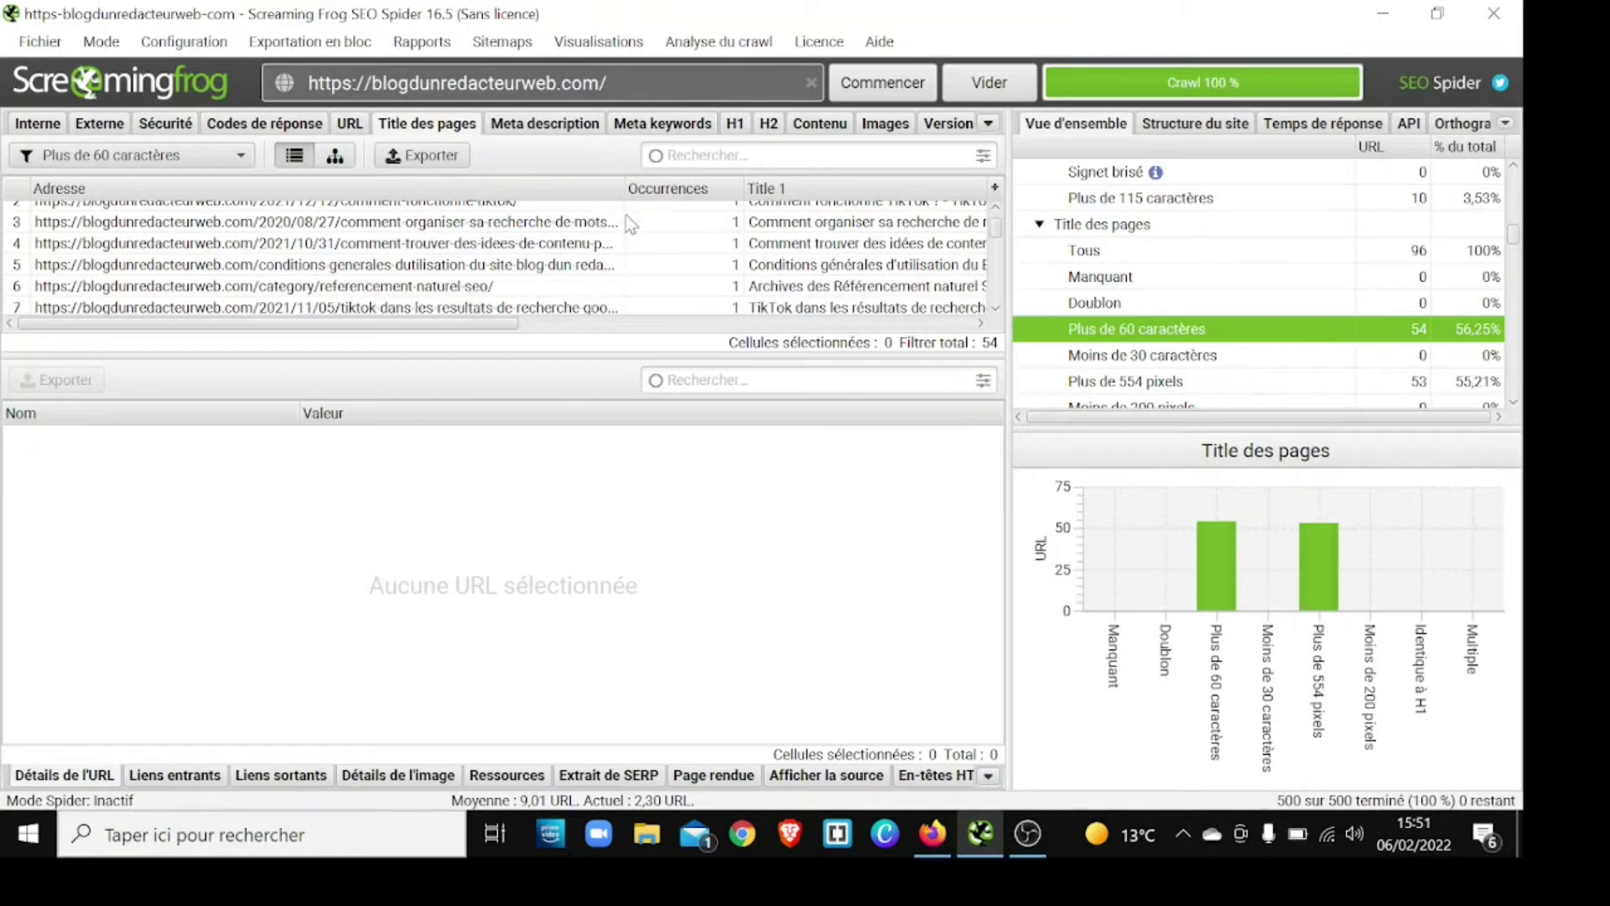
pyautogui.scroll(-3, 530, 240)
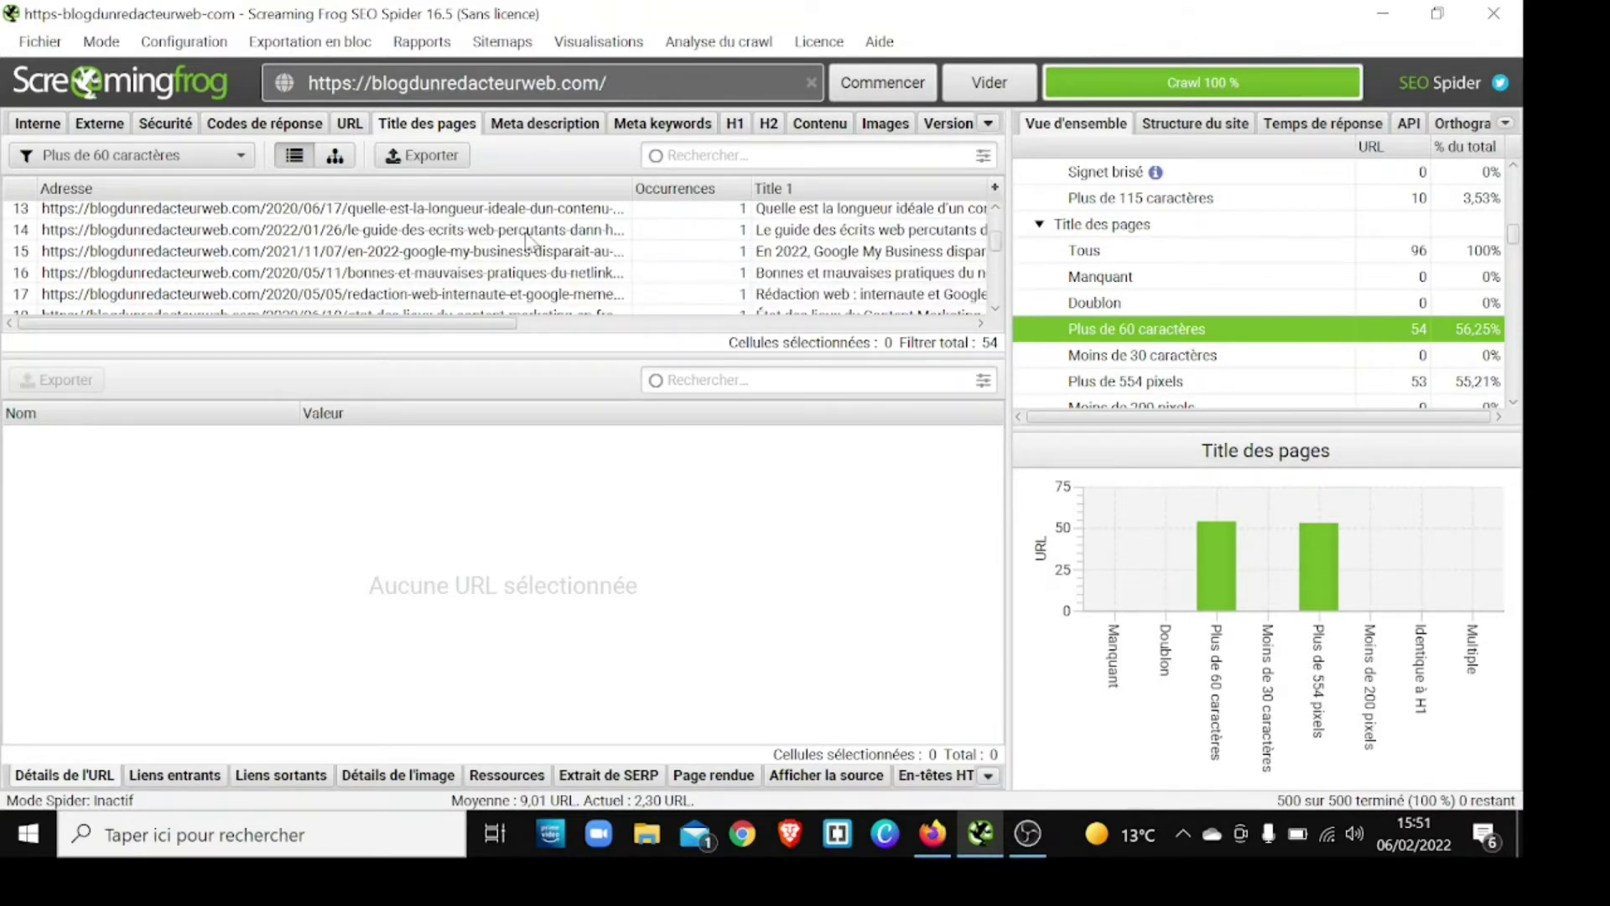
pyautogui.scroll(-4, 529, 241)
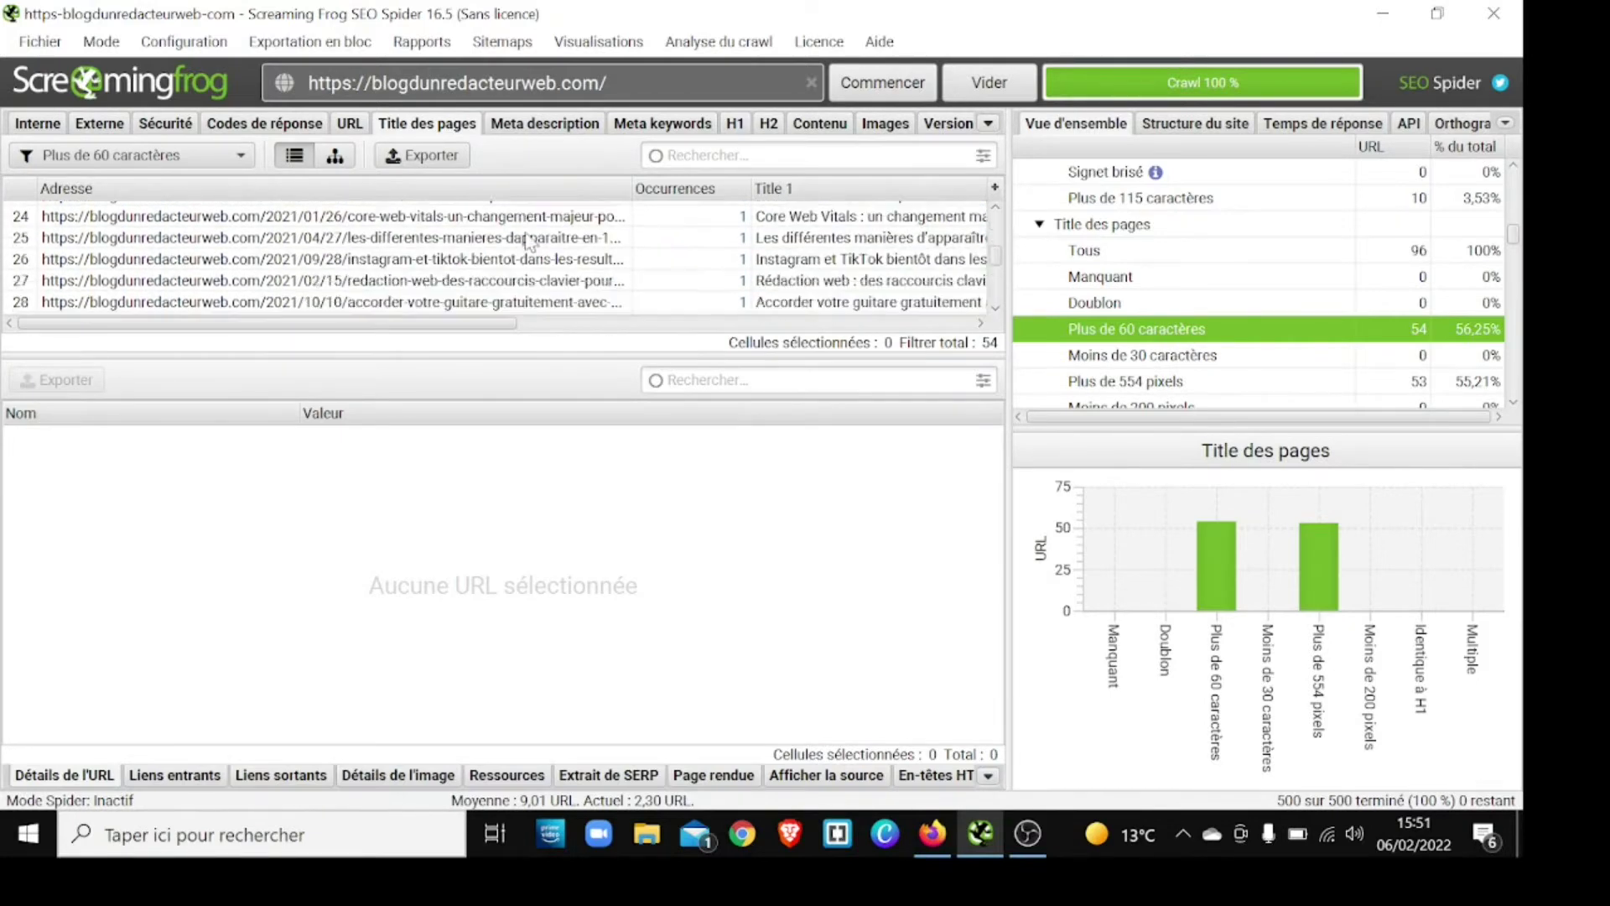
pyautogui.scroll(3, 530, 241)
pyautogui.scroll(5, 527, 241)
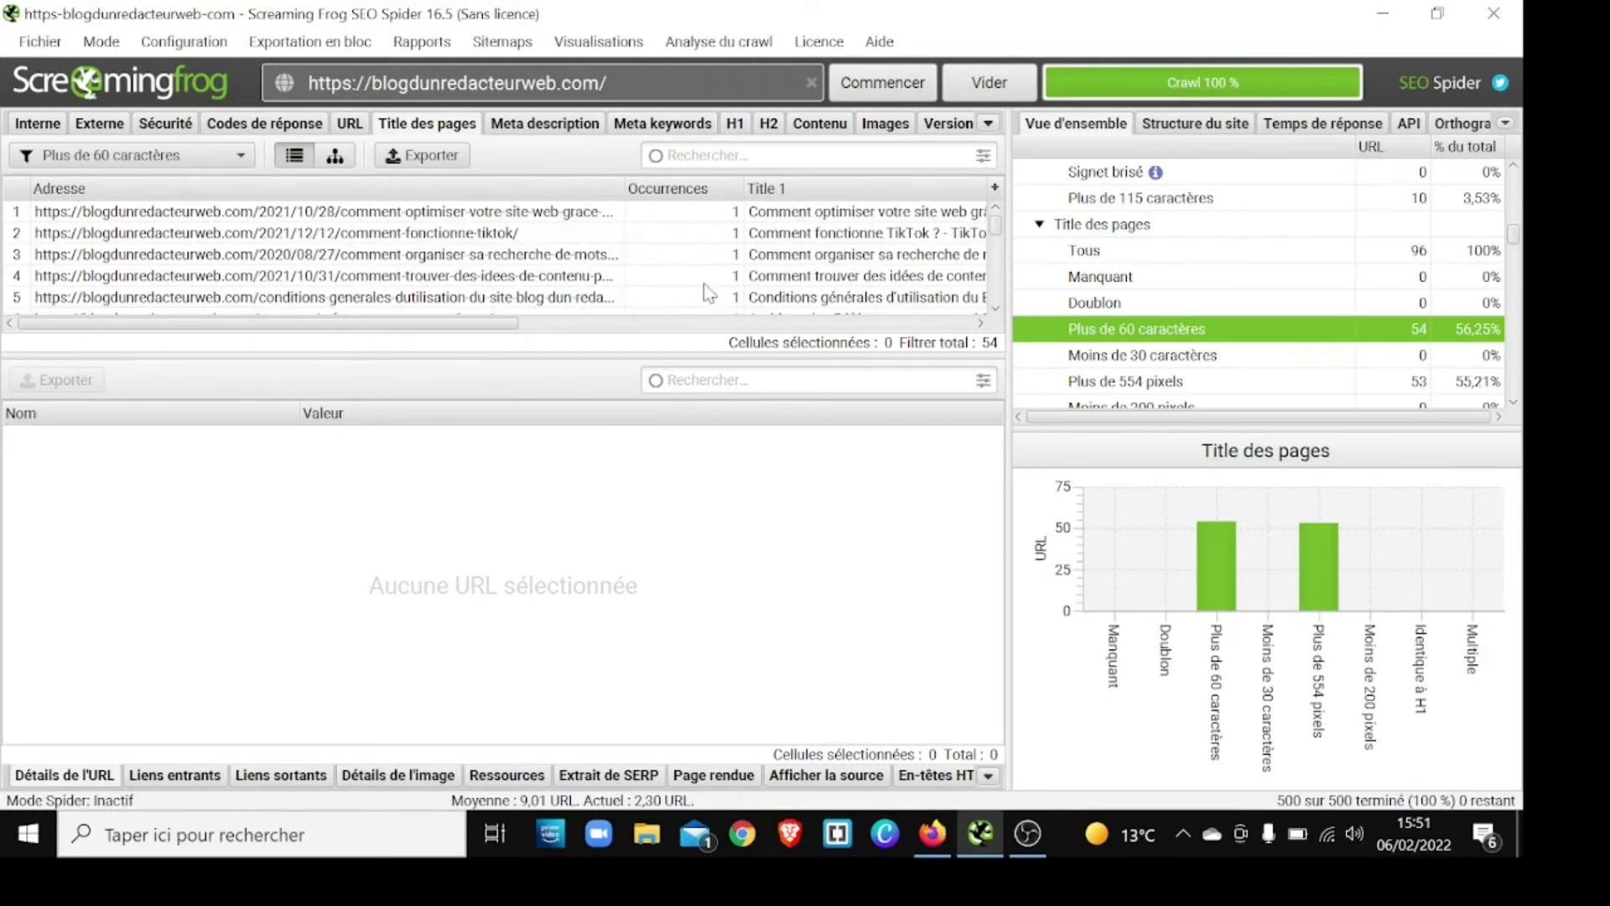
# - Compare the page titles under Moins de 30 caractères, Plus de 60 caractères and Plus de 554 pixels
pyautogui.click(1078, 358)
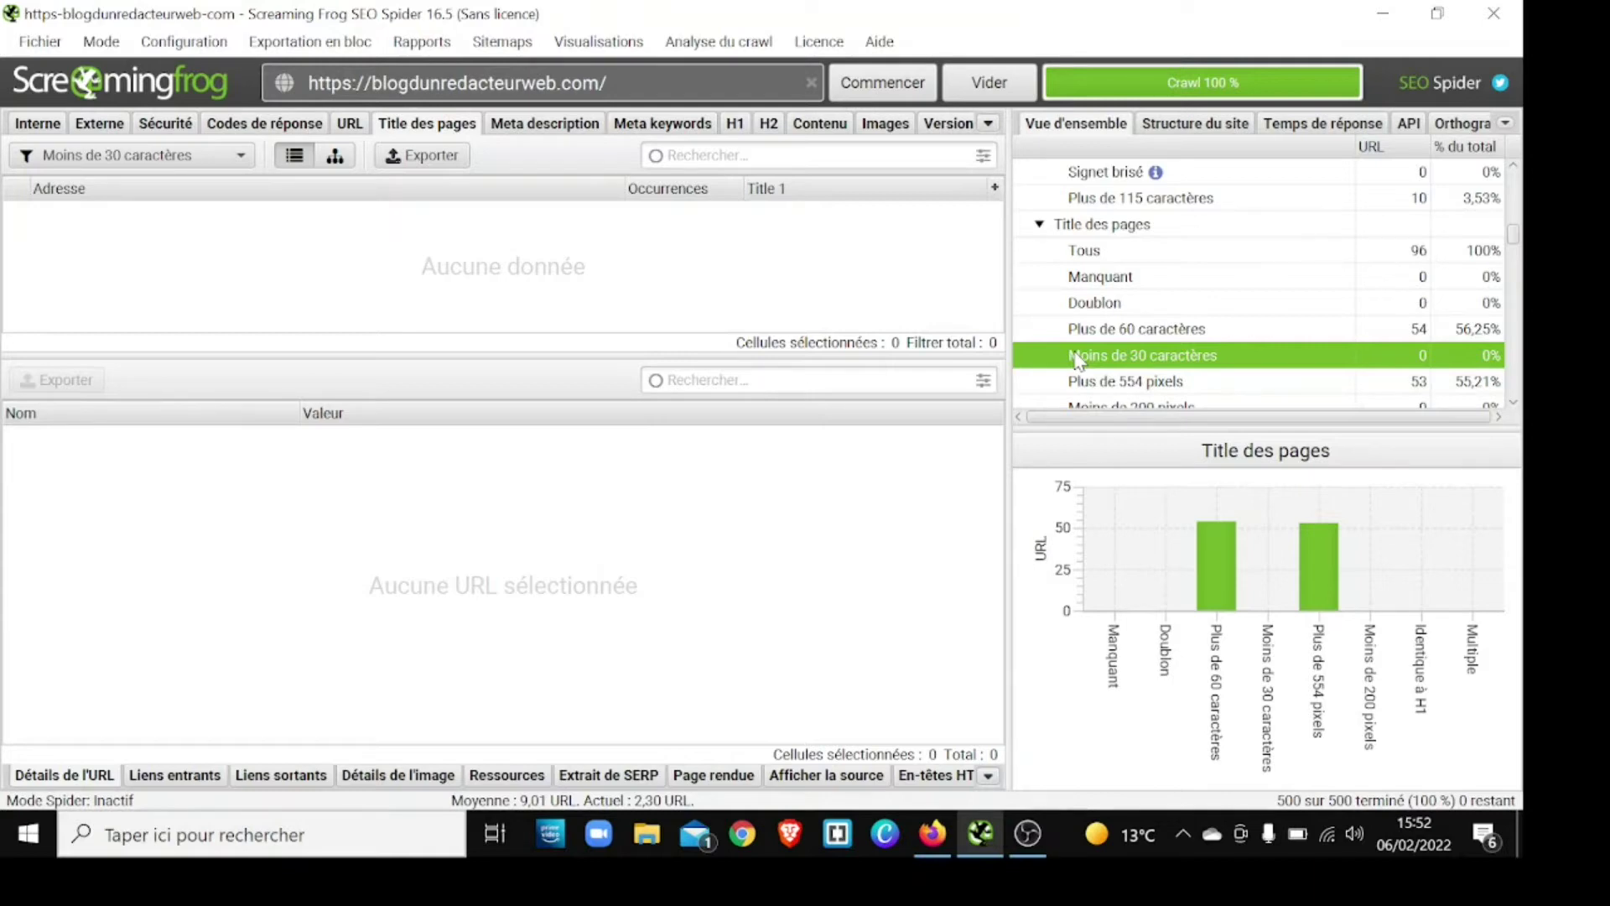
pyautogui.click(1107, 333)
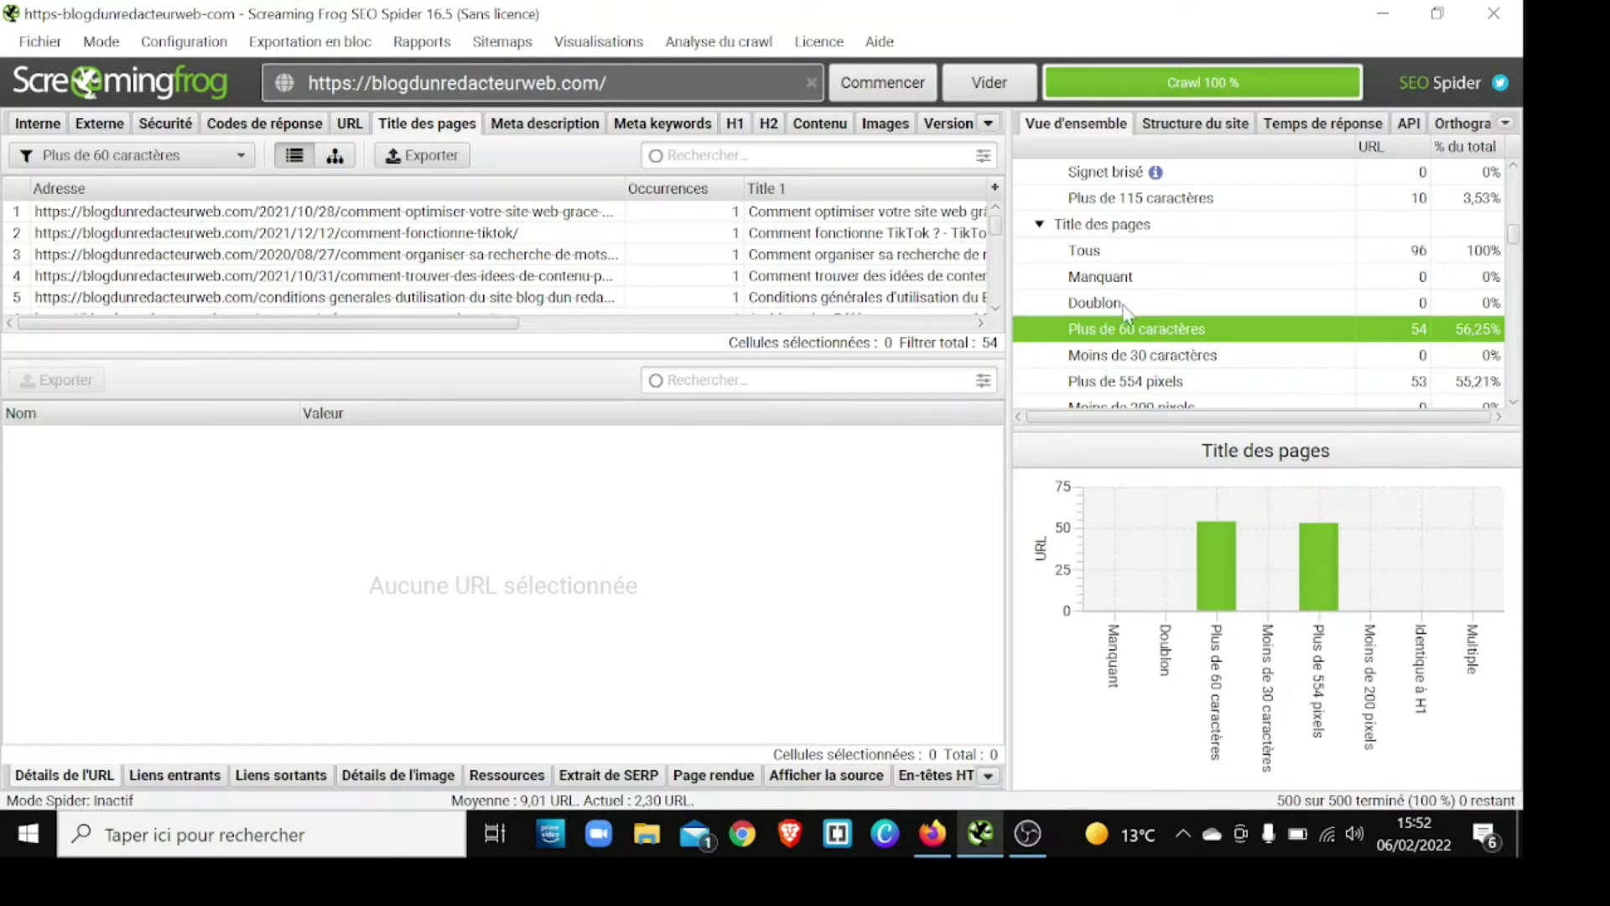
pyautogui.scroll(-1, 1124, 323)
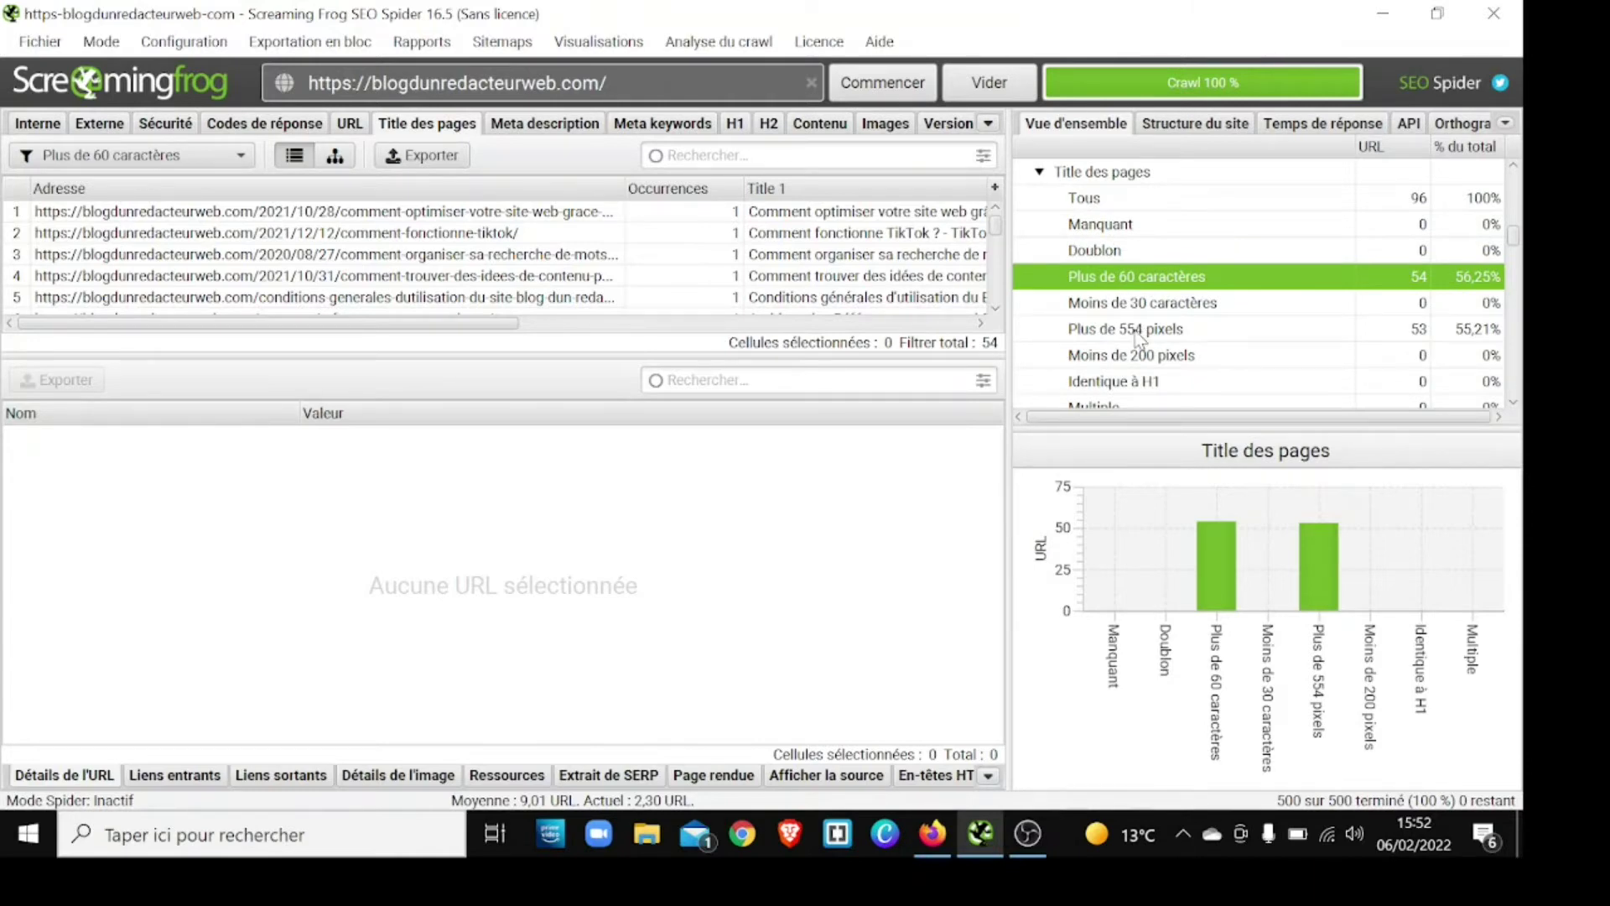
pyautogui.click(1138, 334)
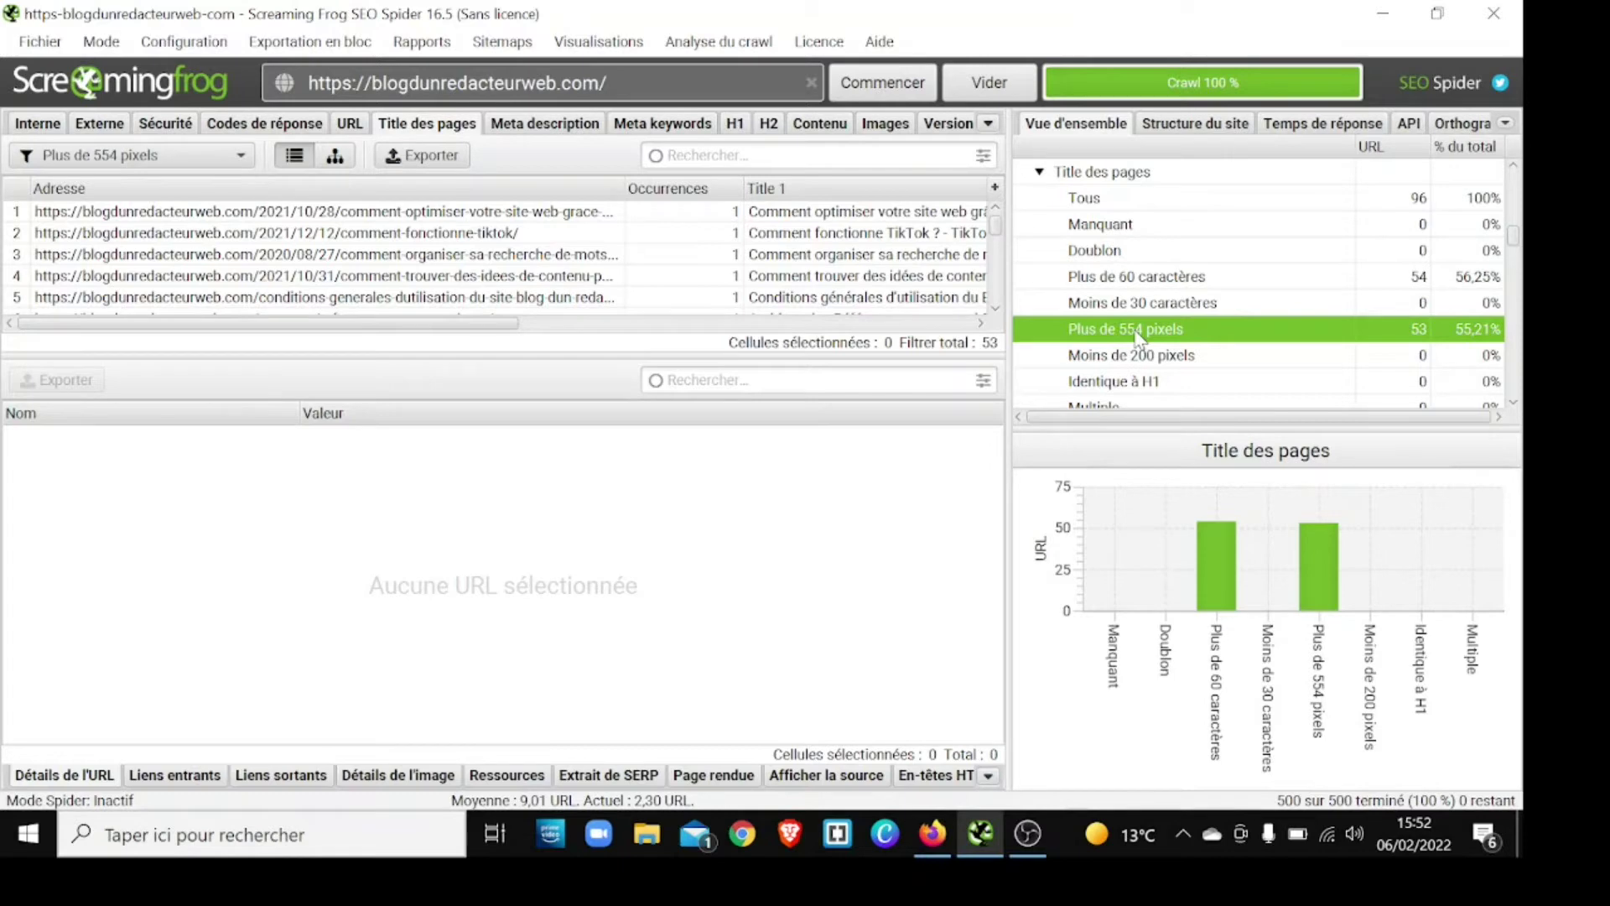
pyautogui.click(1163, 278)
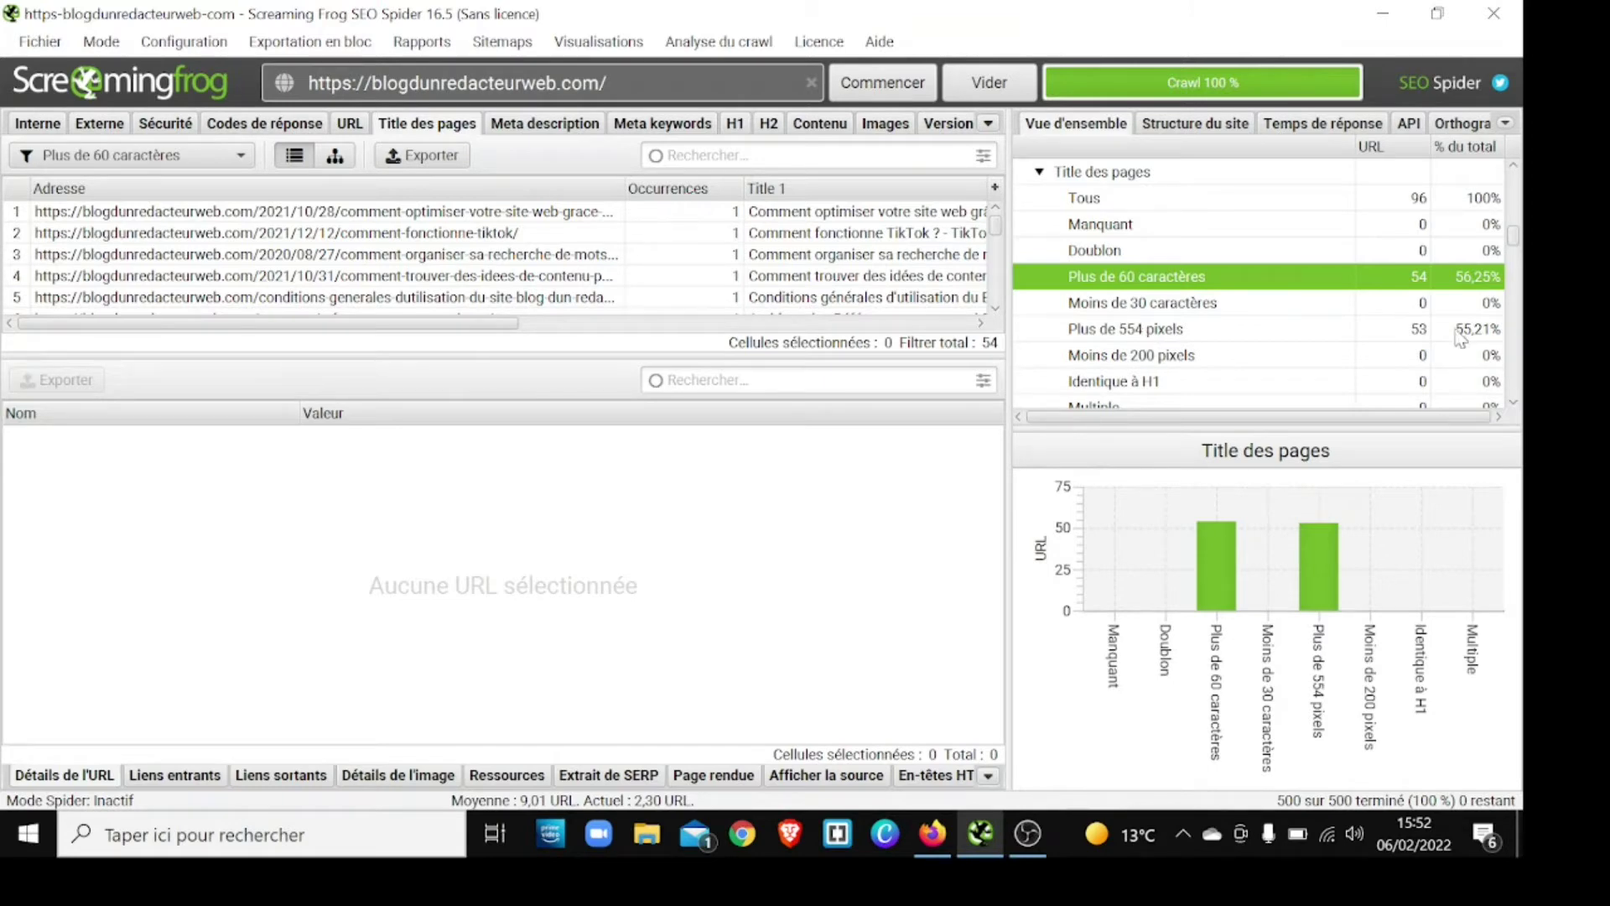
# - Check the page titles under the Moins de 200 pixels, Identique à H1 and Multiple filters
pyautogui.scroll(-1, 1285, 331)
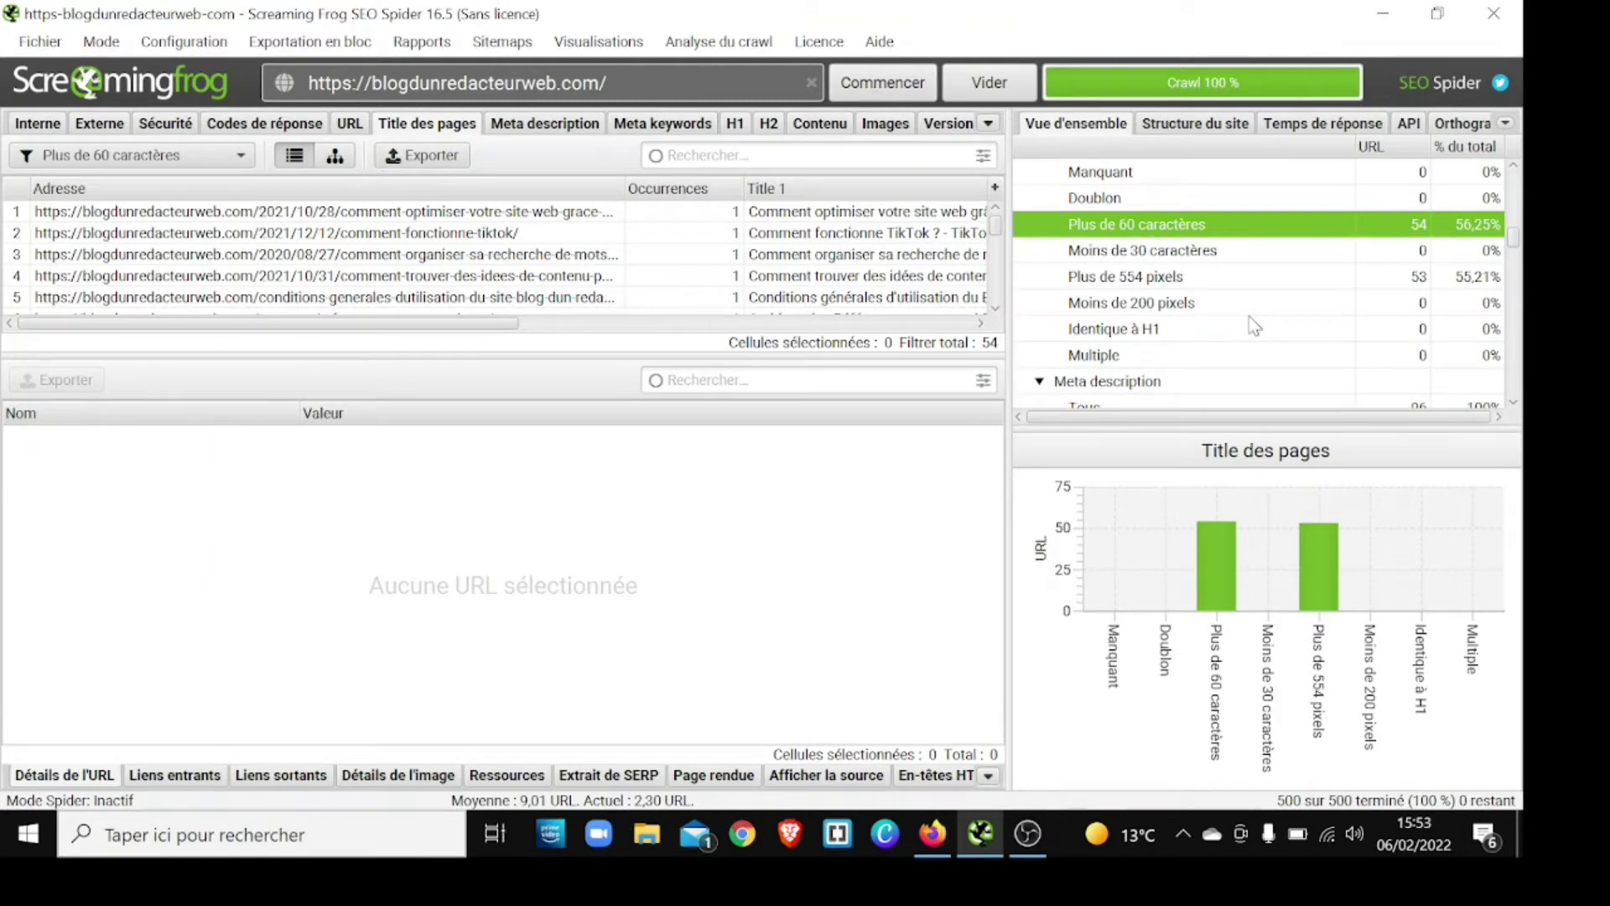
pyautogui.click(1250, 313)
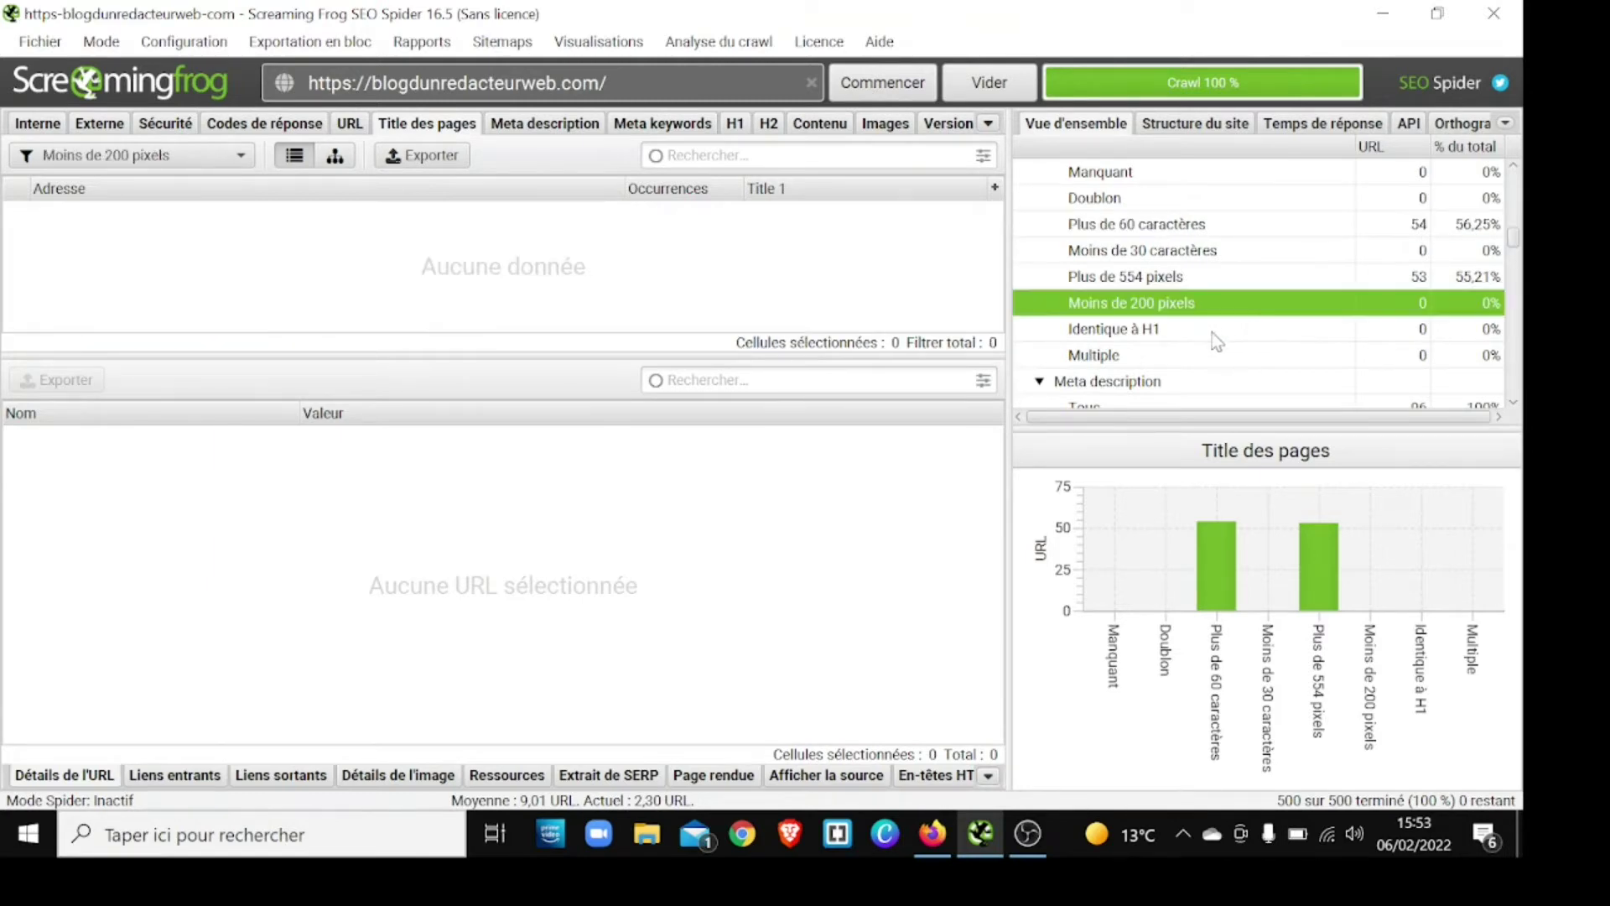
pyautogui.click(1217, 334)
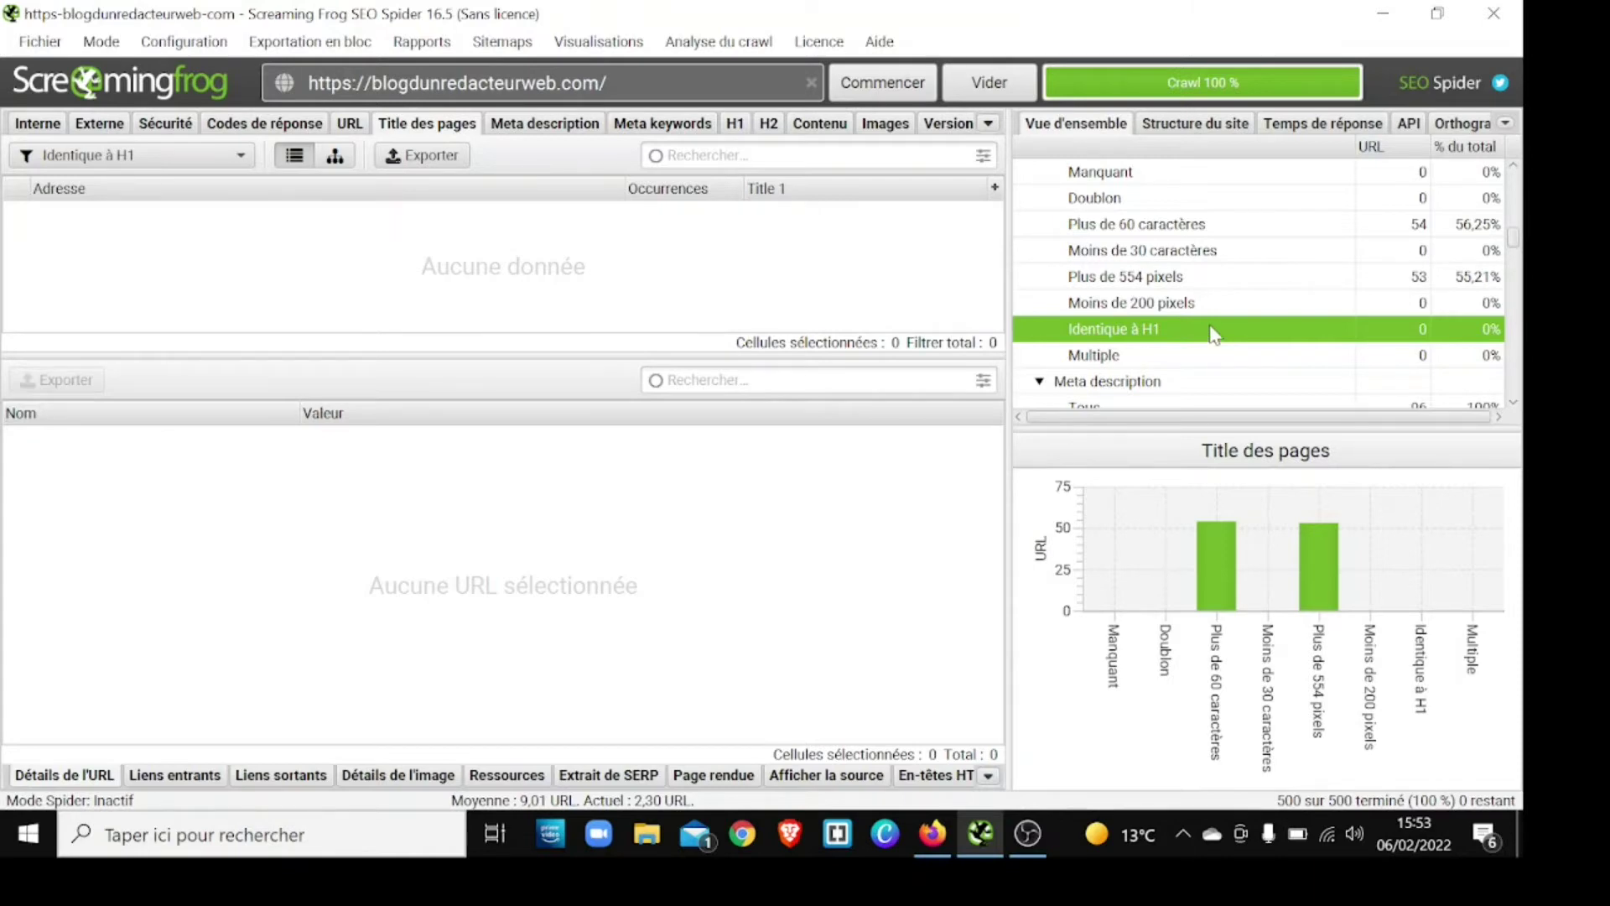
pyautogui.click(1234, 353)
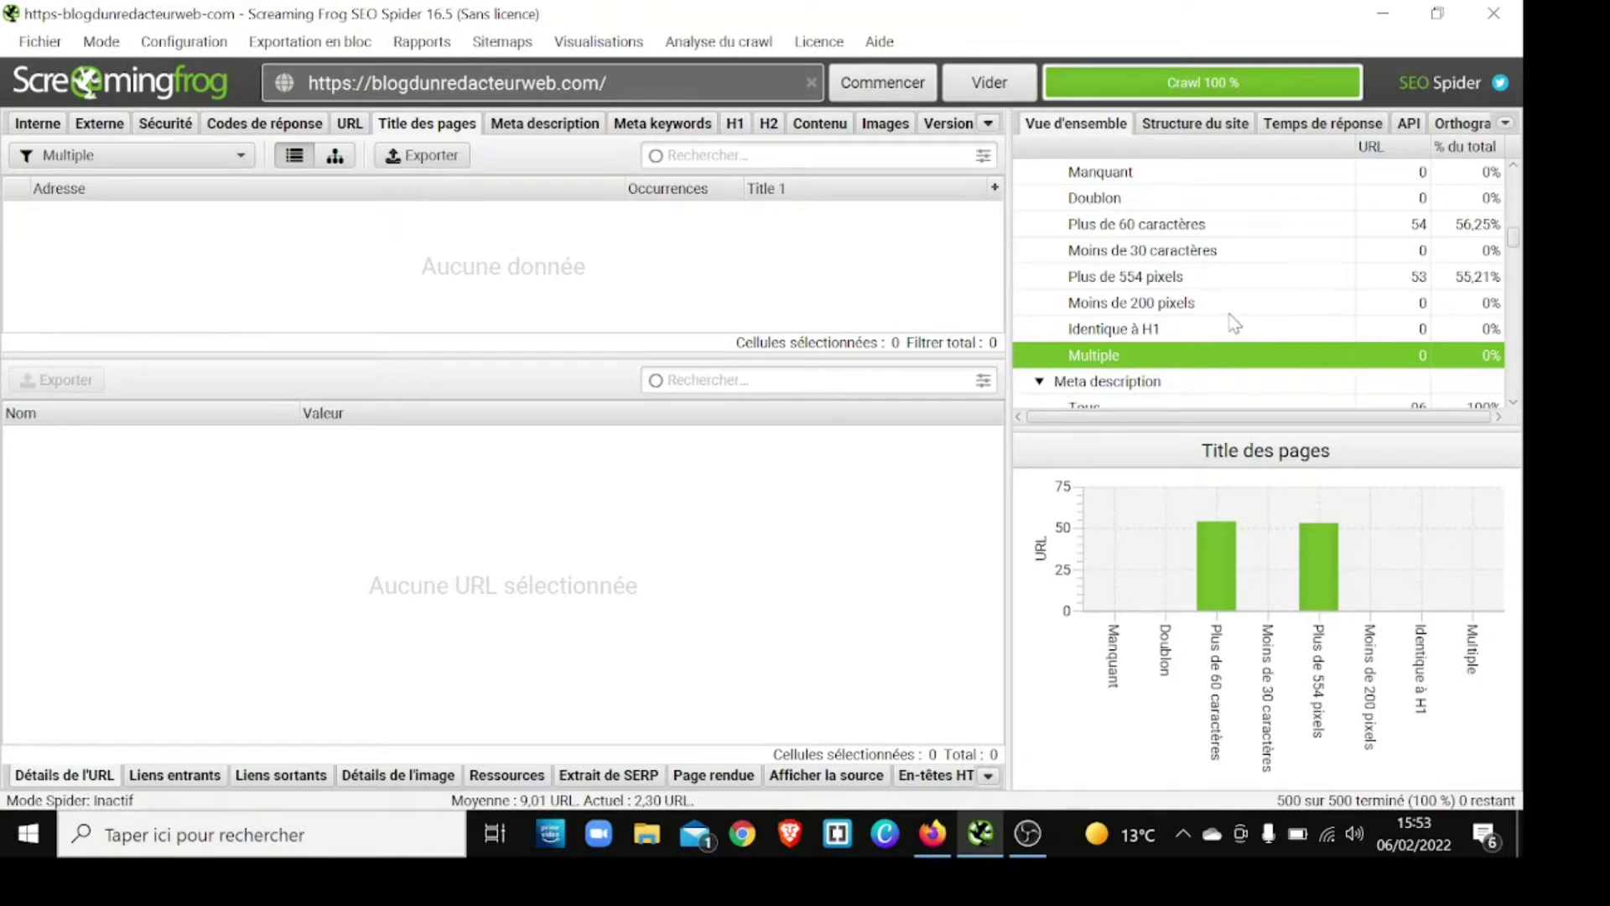
# - Display the Meta description chart and list all crawled URLs with their meta descriptions
pyautogui.scroll(-2, 1235, 318)
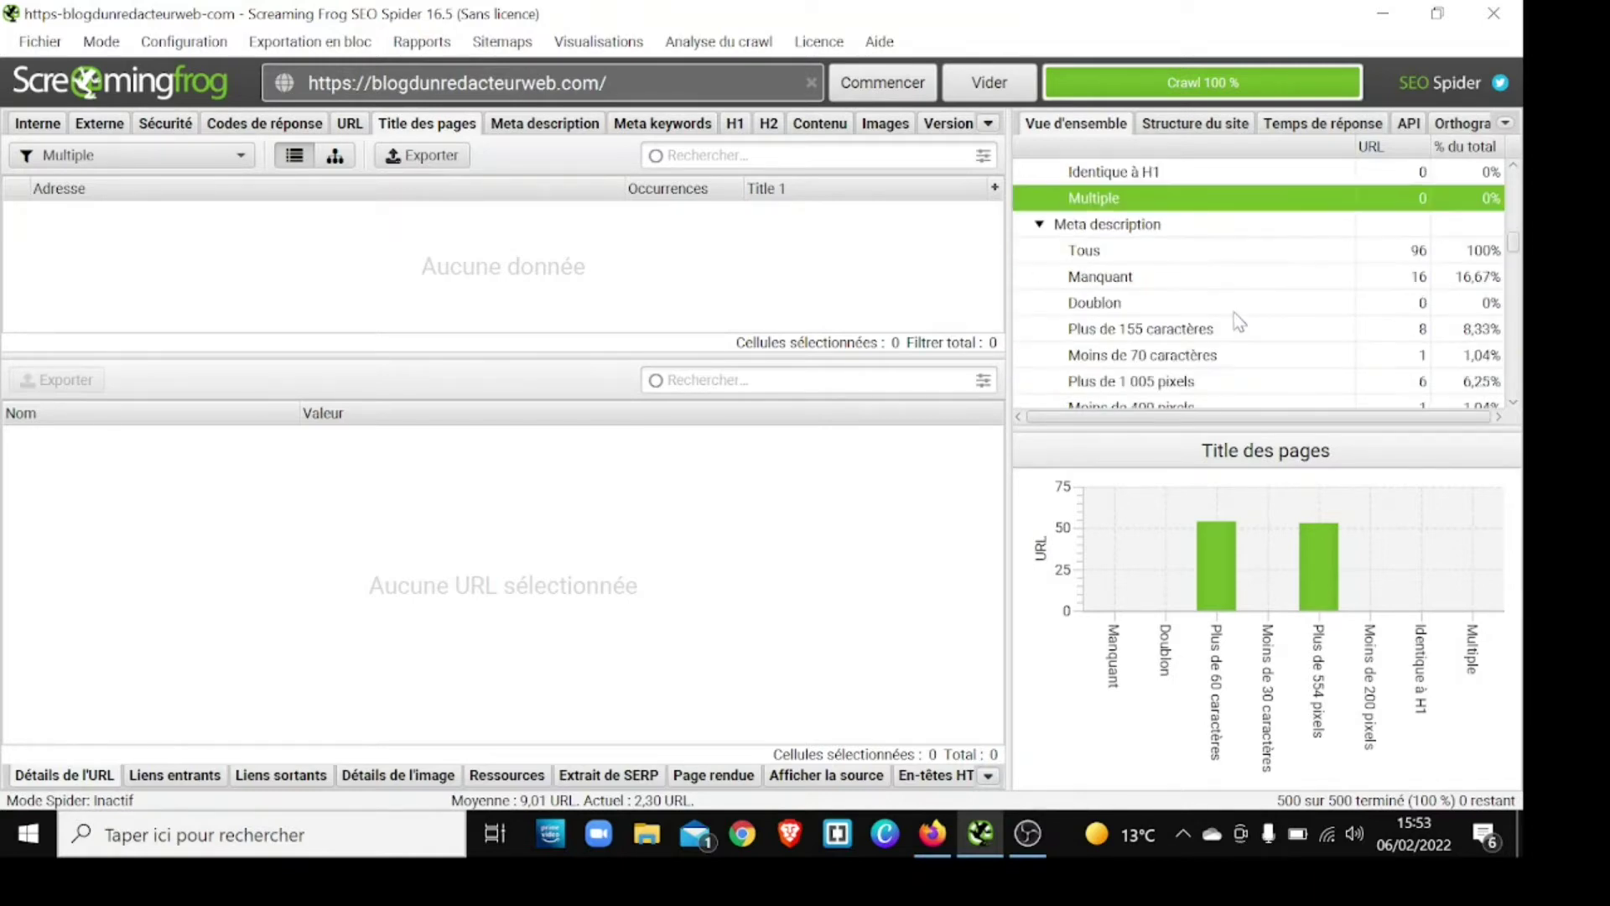
pyautogui.click(1209, 228)
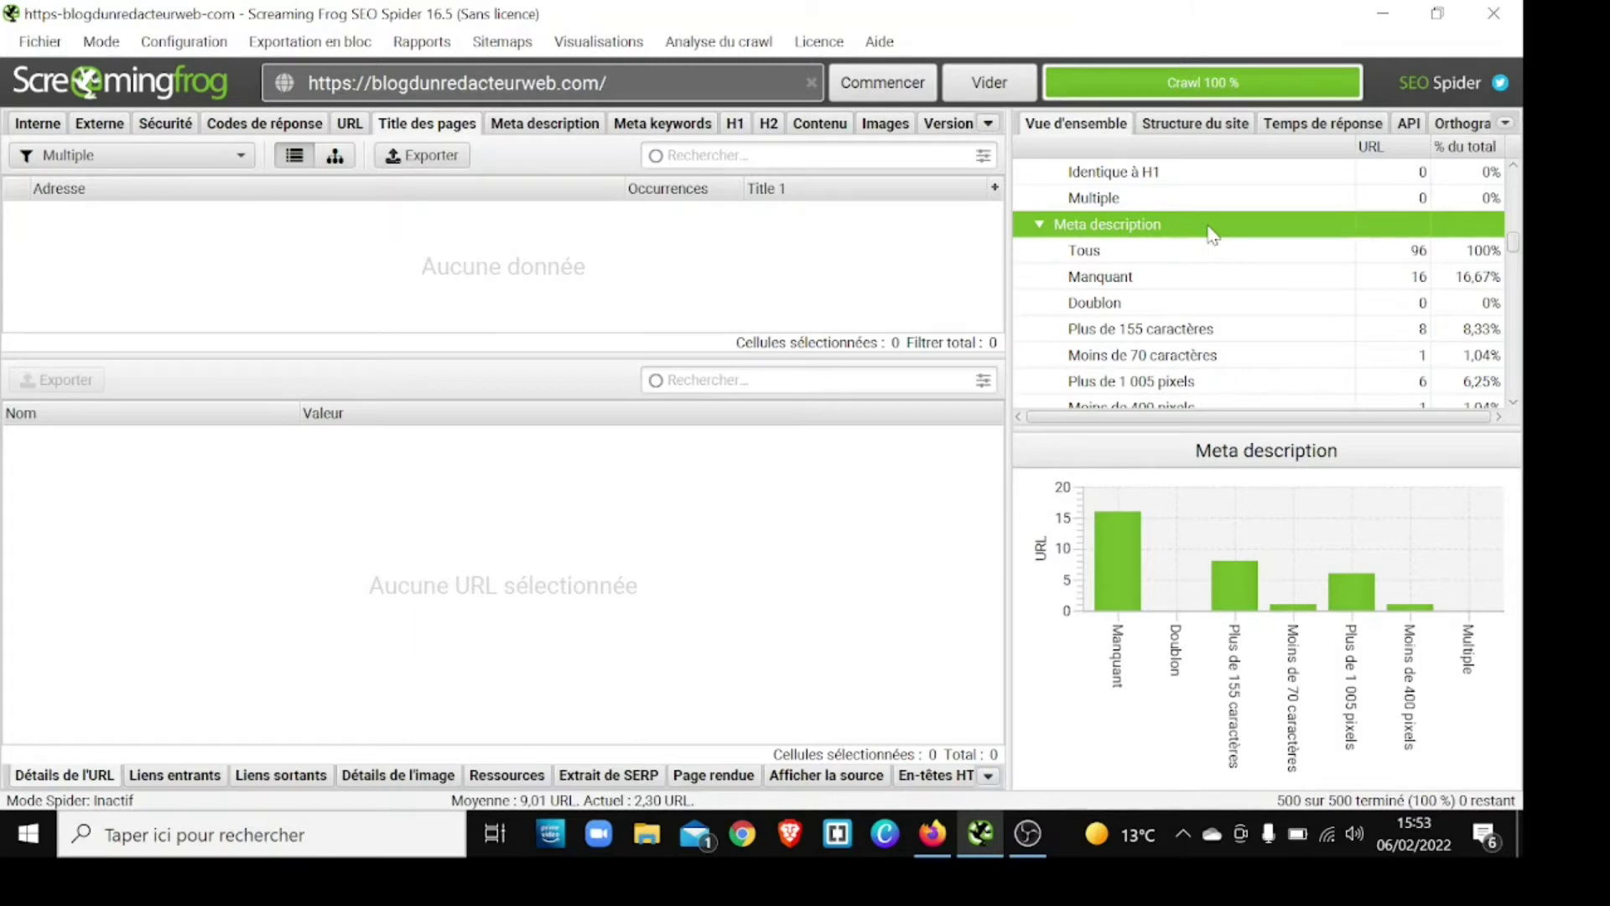
pyautogui.click(1205, 251)
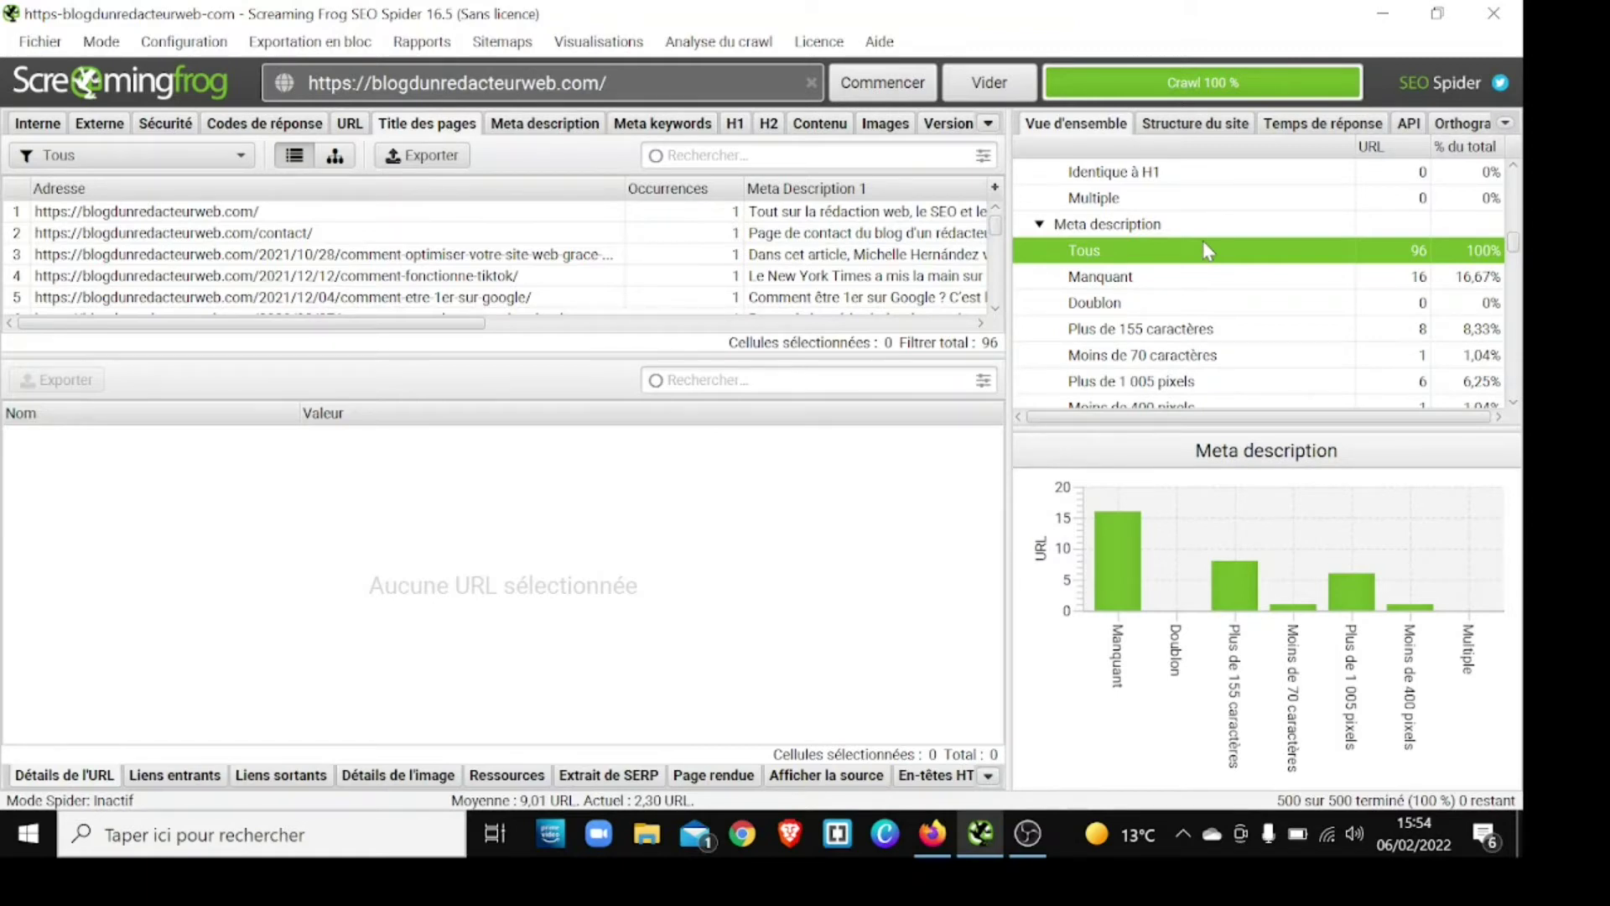
pyautogui.scroll(5, 1212, 255)
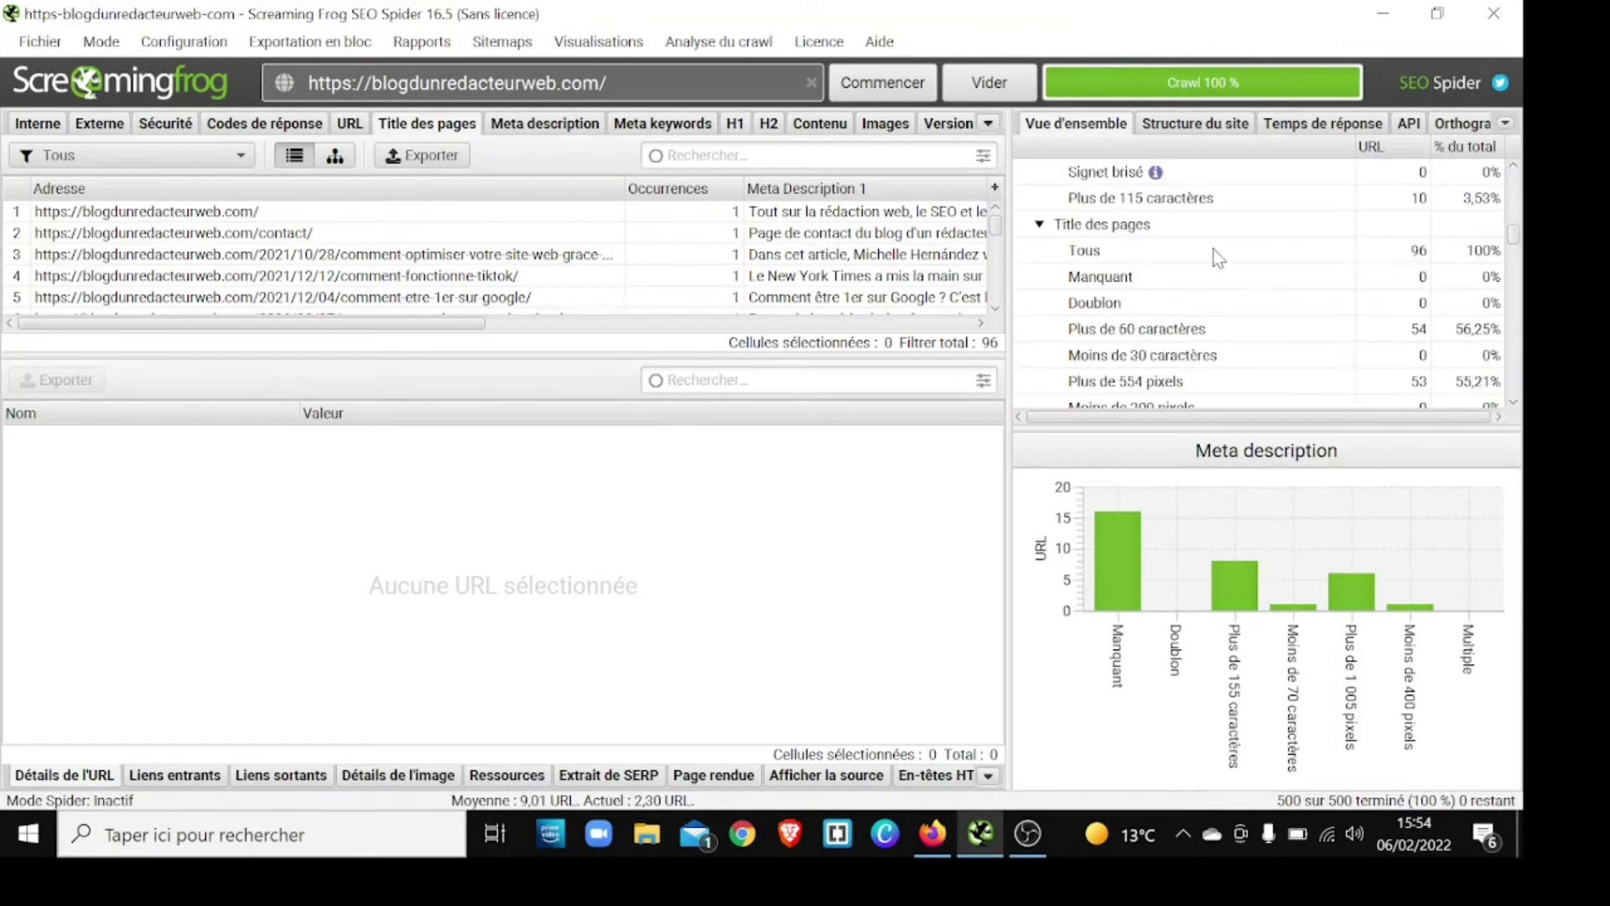
pyautogui.scroll(-5, 1216, 249)
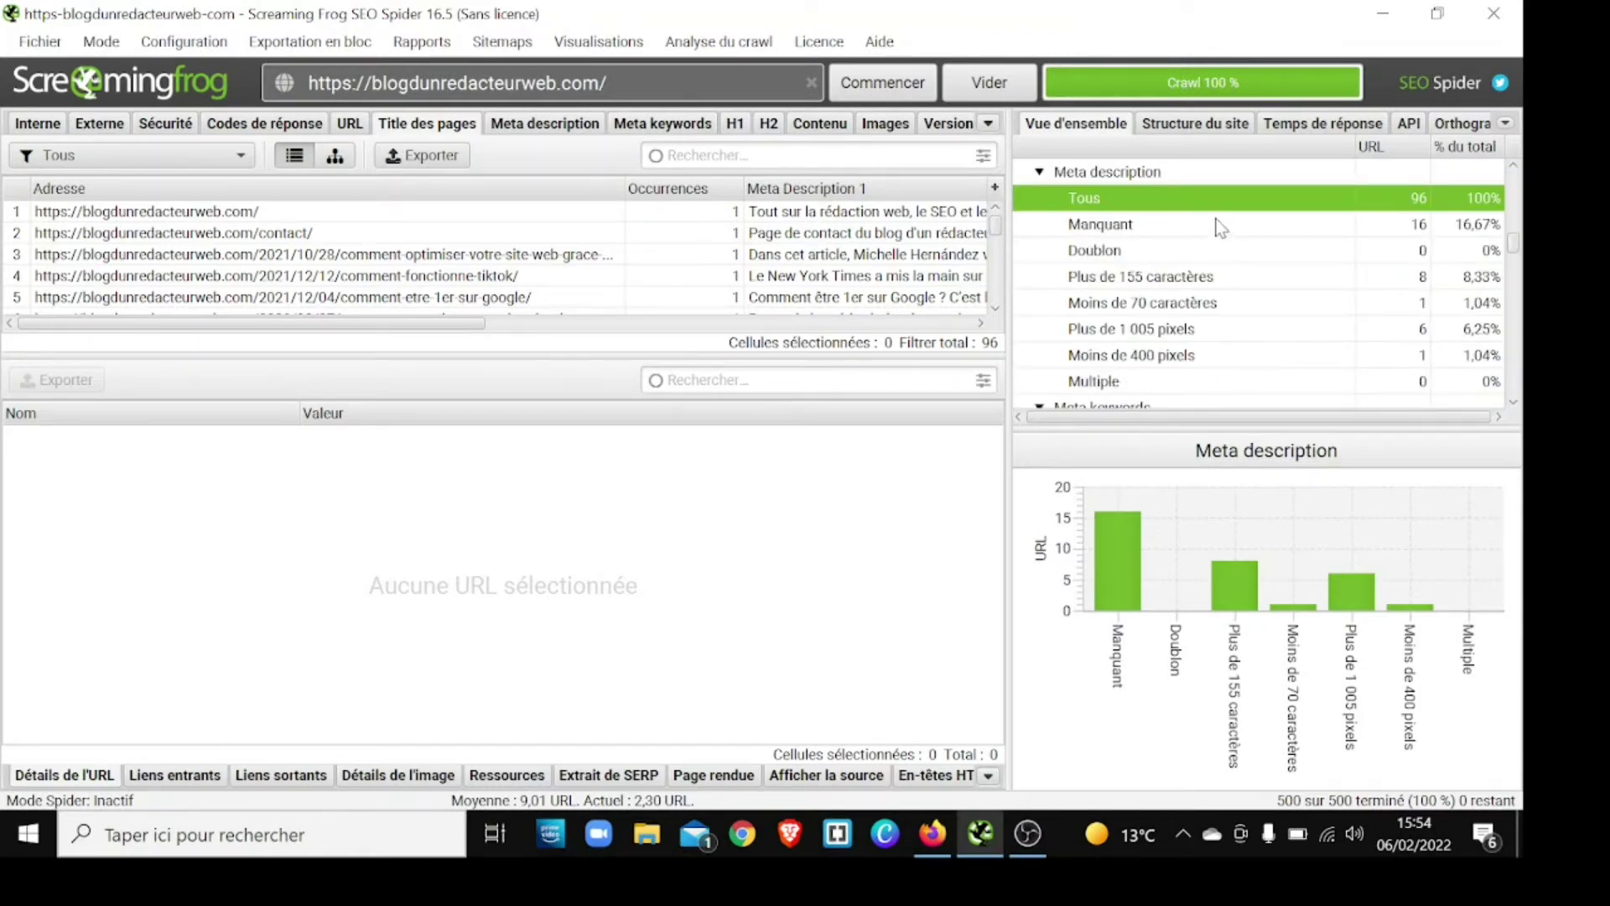
# - List the URLs with missing meta descriptions and narrow the Meta Description 1 column to review their length, pixel width and indexability
pyautogui.click(1220, 224)
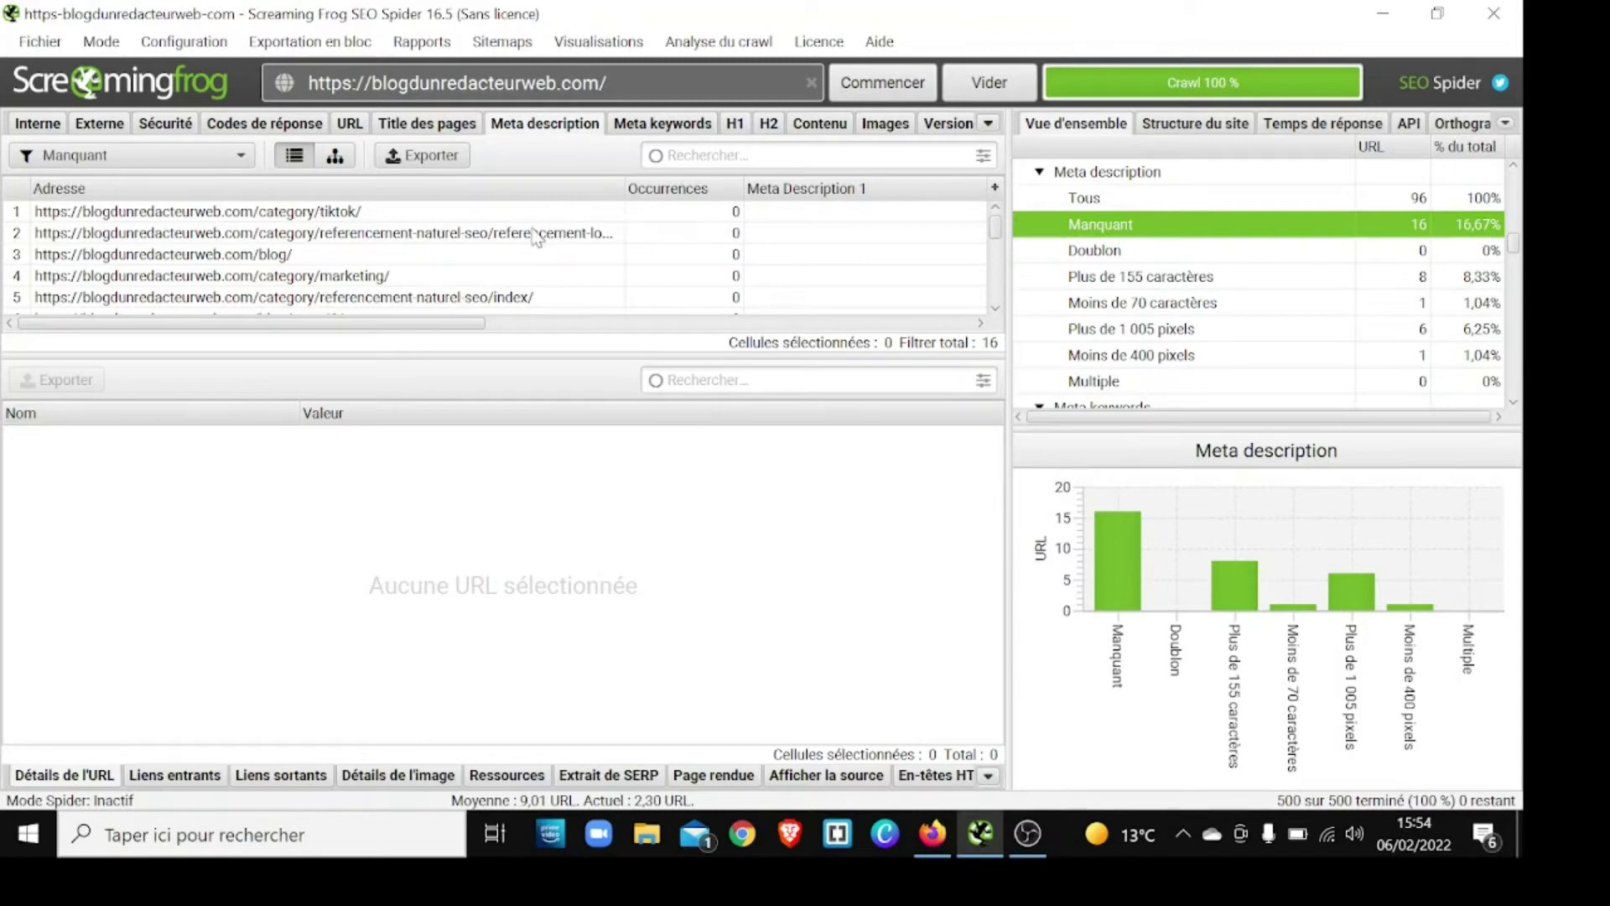
pyautogui.scroll(-1, 519, 224)
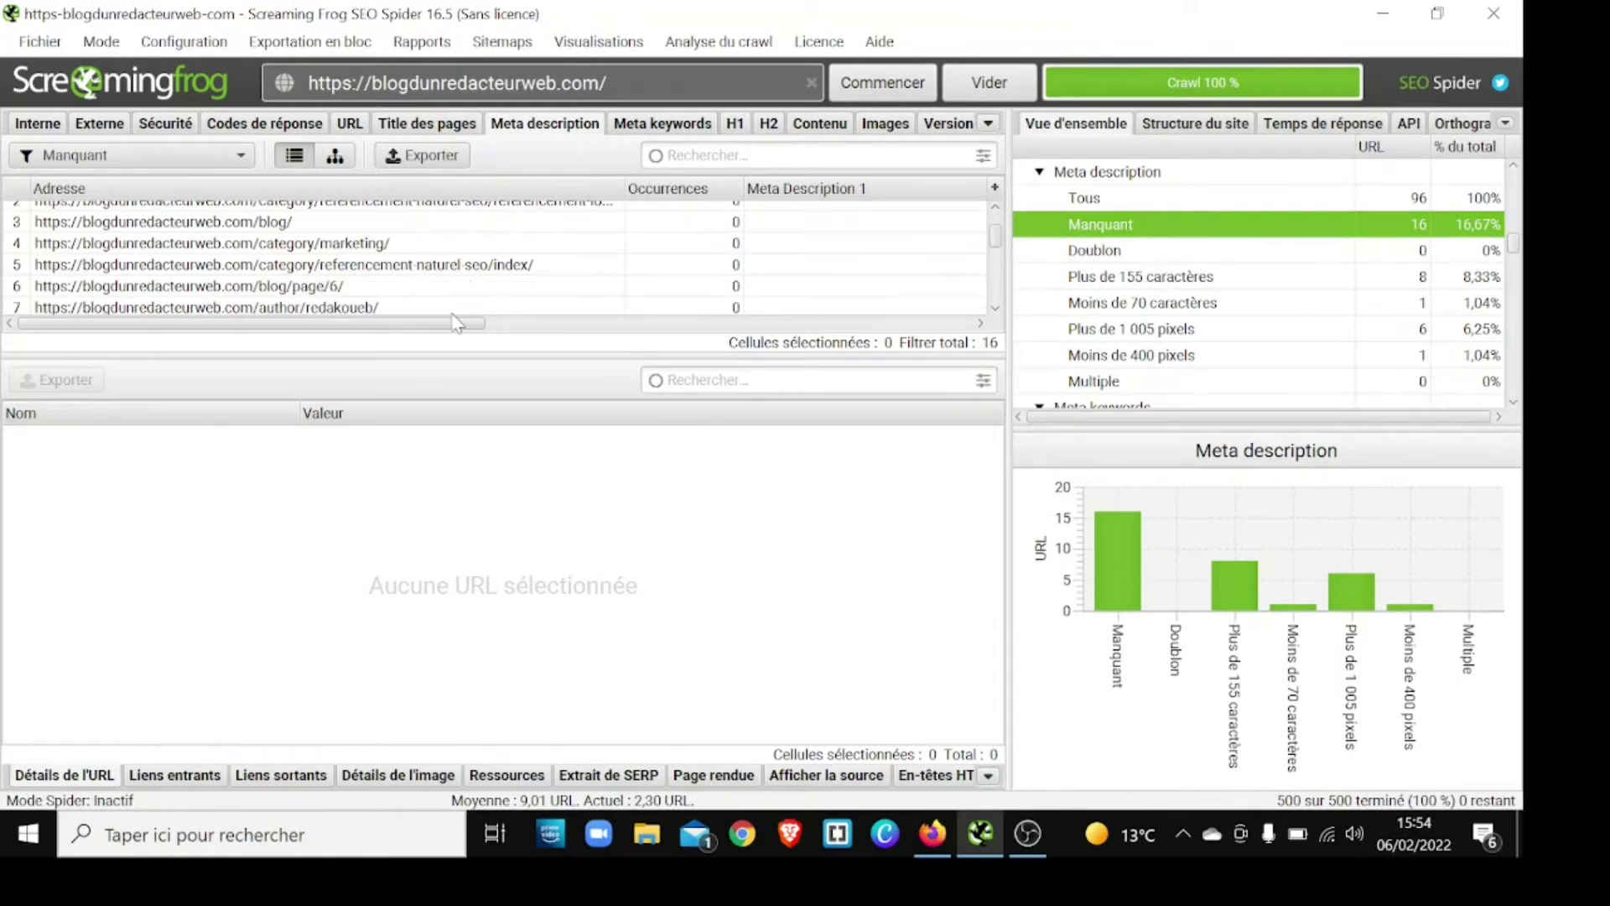
pyautogui.moveTo(453, 323); pyautogui.dragTo(683, 285)
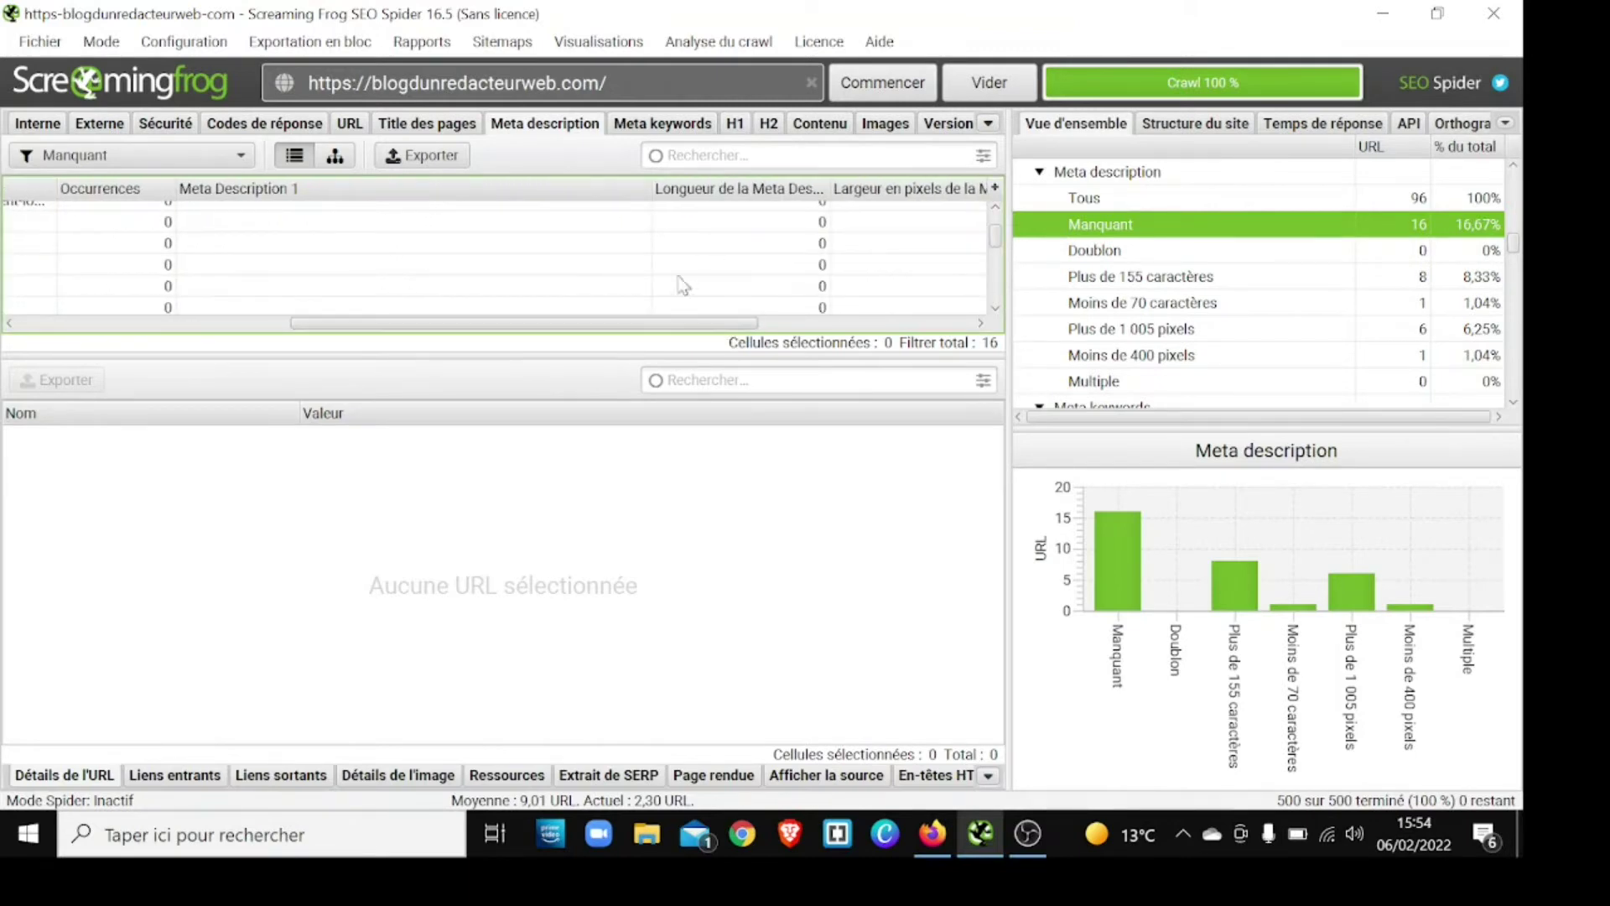
pyautogui.moveTo(652, 188); pyautogui.dragTo(372, 176)
pyautogui.scroll(-2, 628, 300)
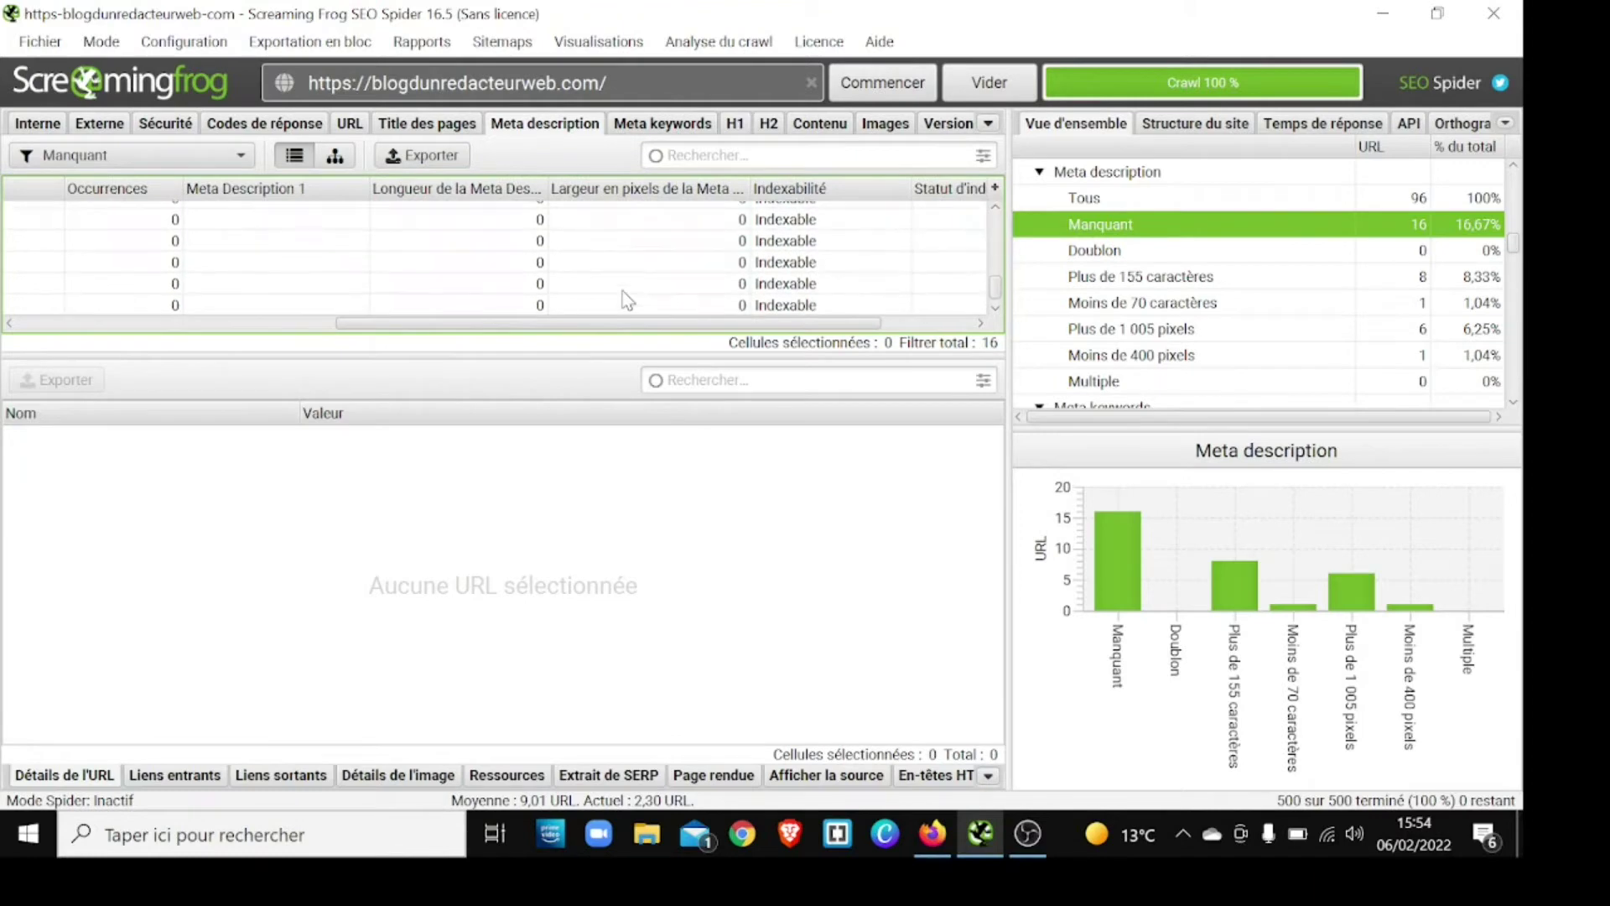
pyautogui.scroll(2, 621, 291)
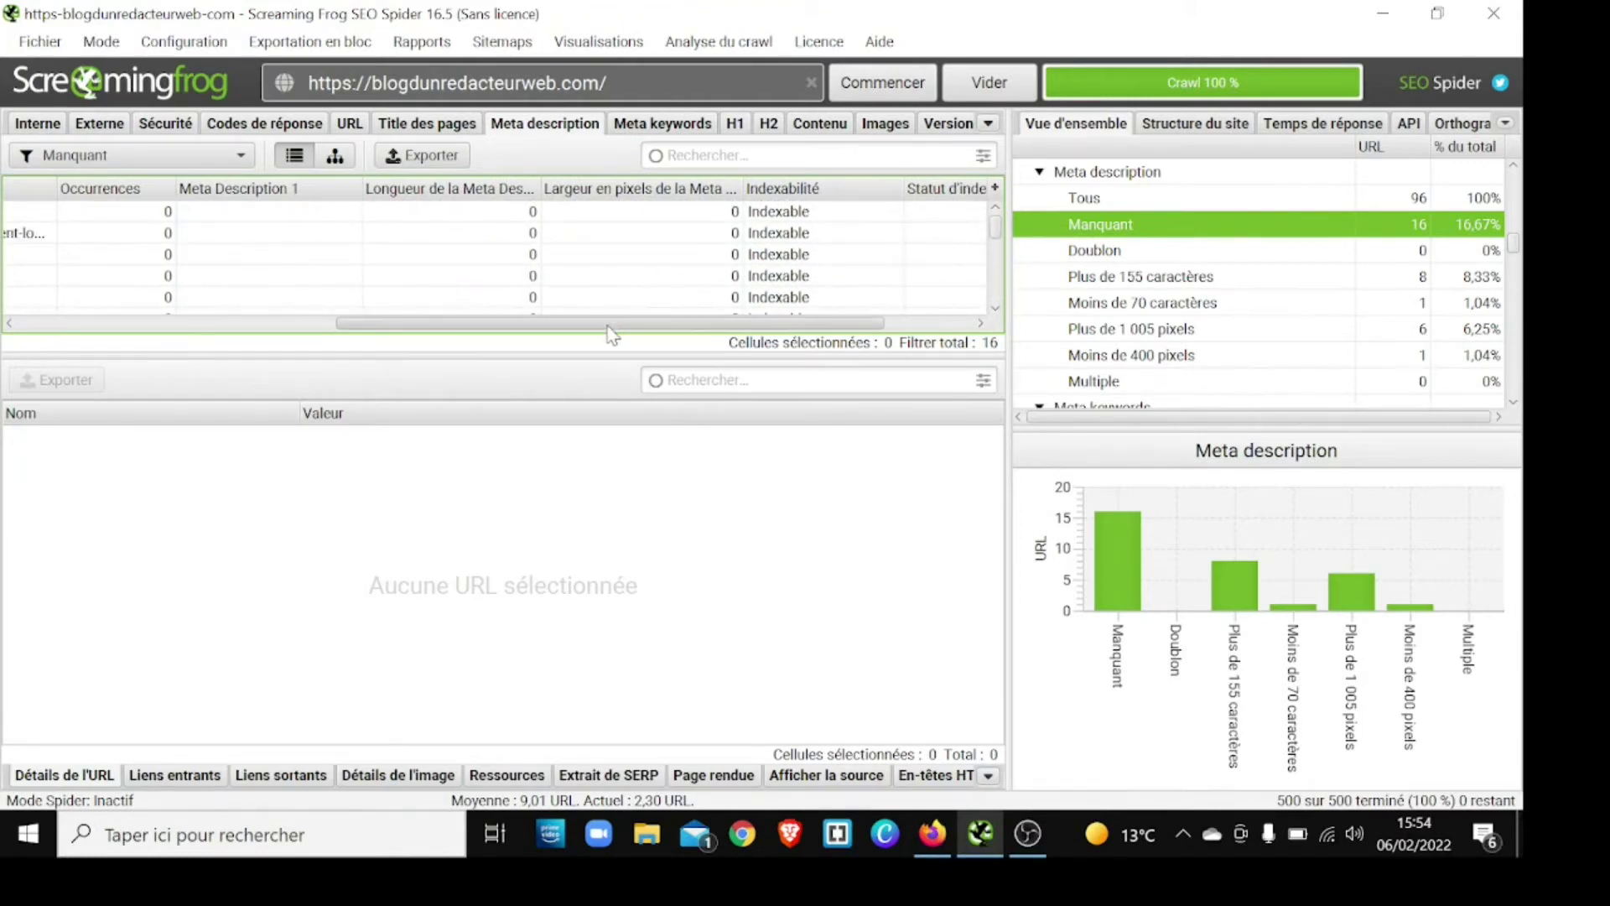
pyautogui.hscroll(-5, 612, 334)
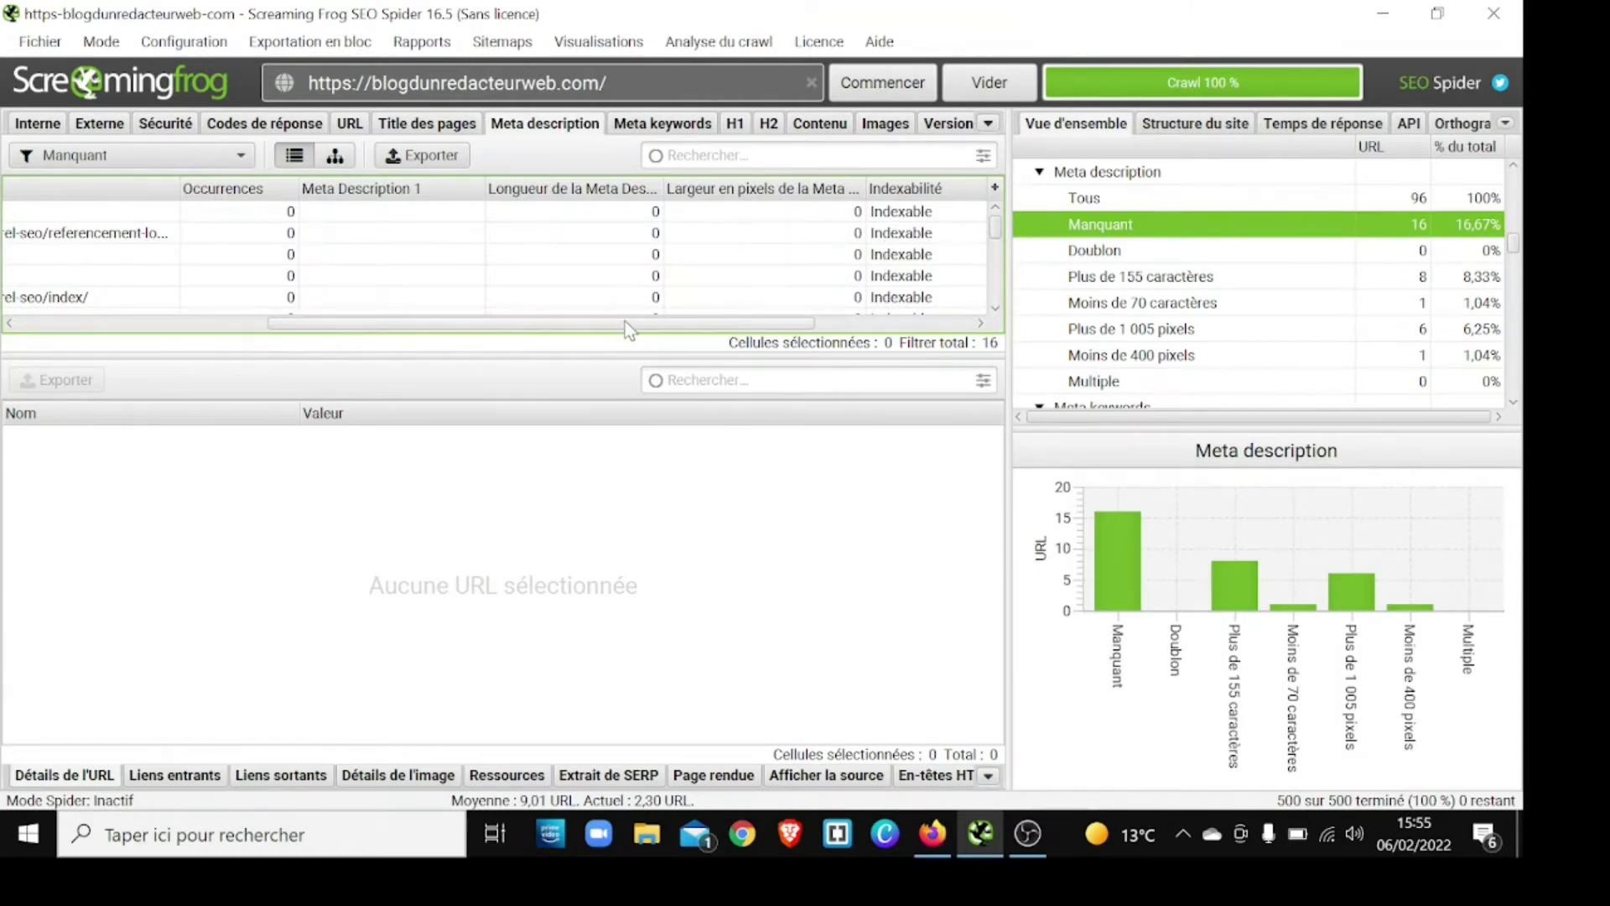
pyautogui.moveTo(630, 327); pyautogui.dragTo(345, 322)
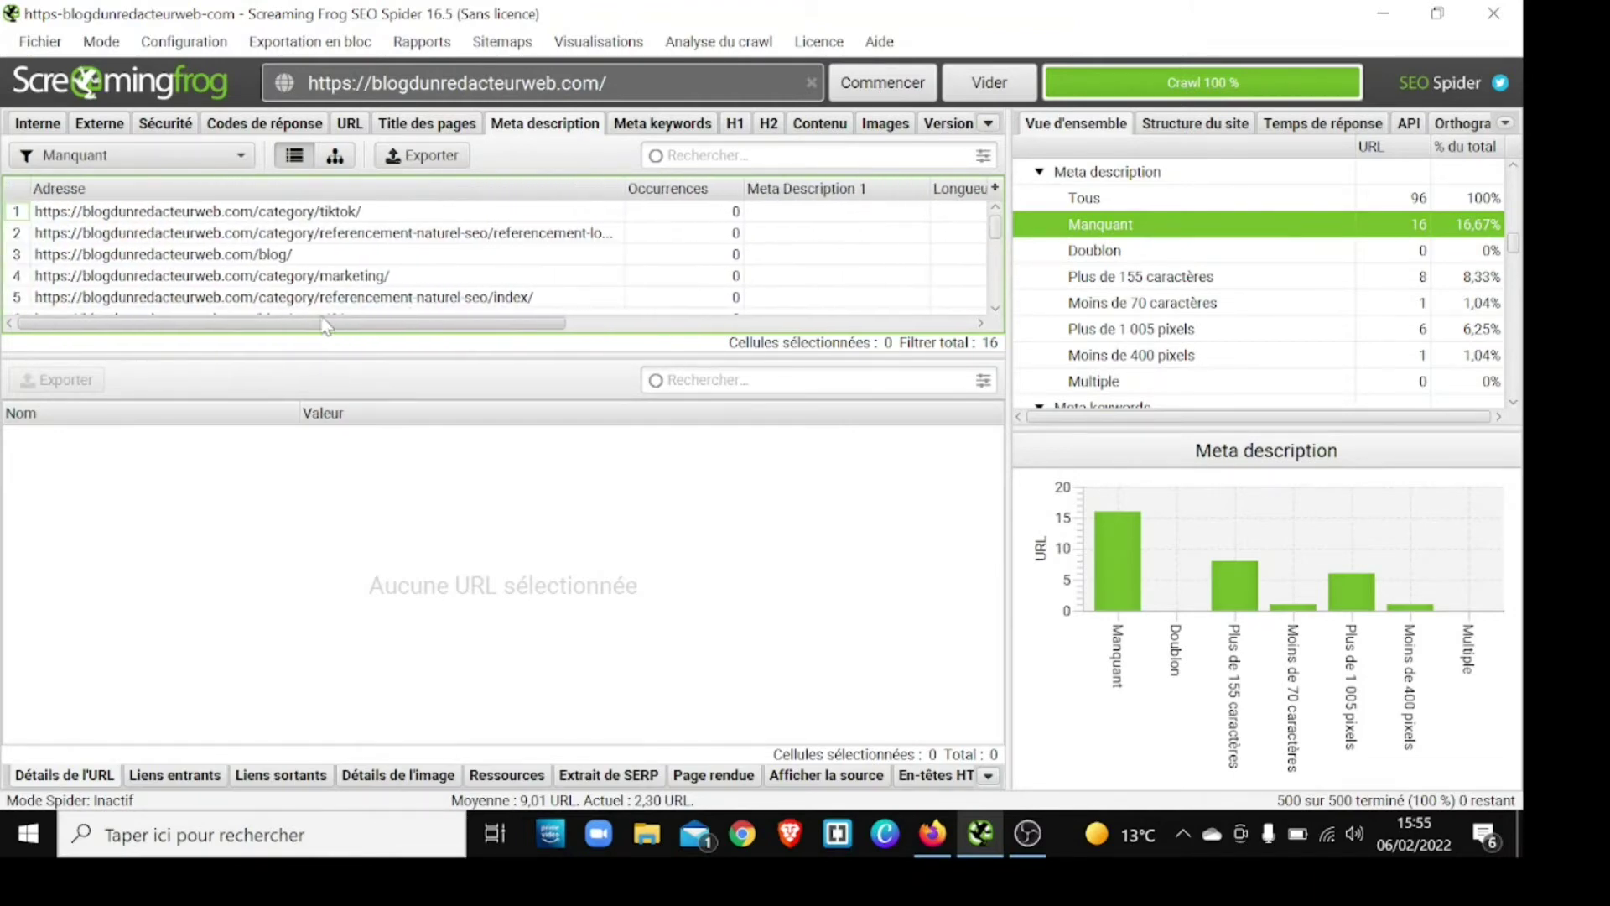
# - Review the full list of URLs that have no meta description
pyautogui.scroll(-4, 350, 263)
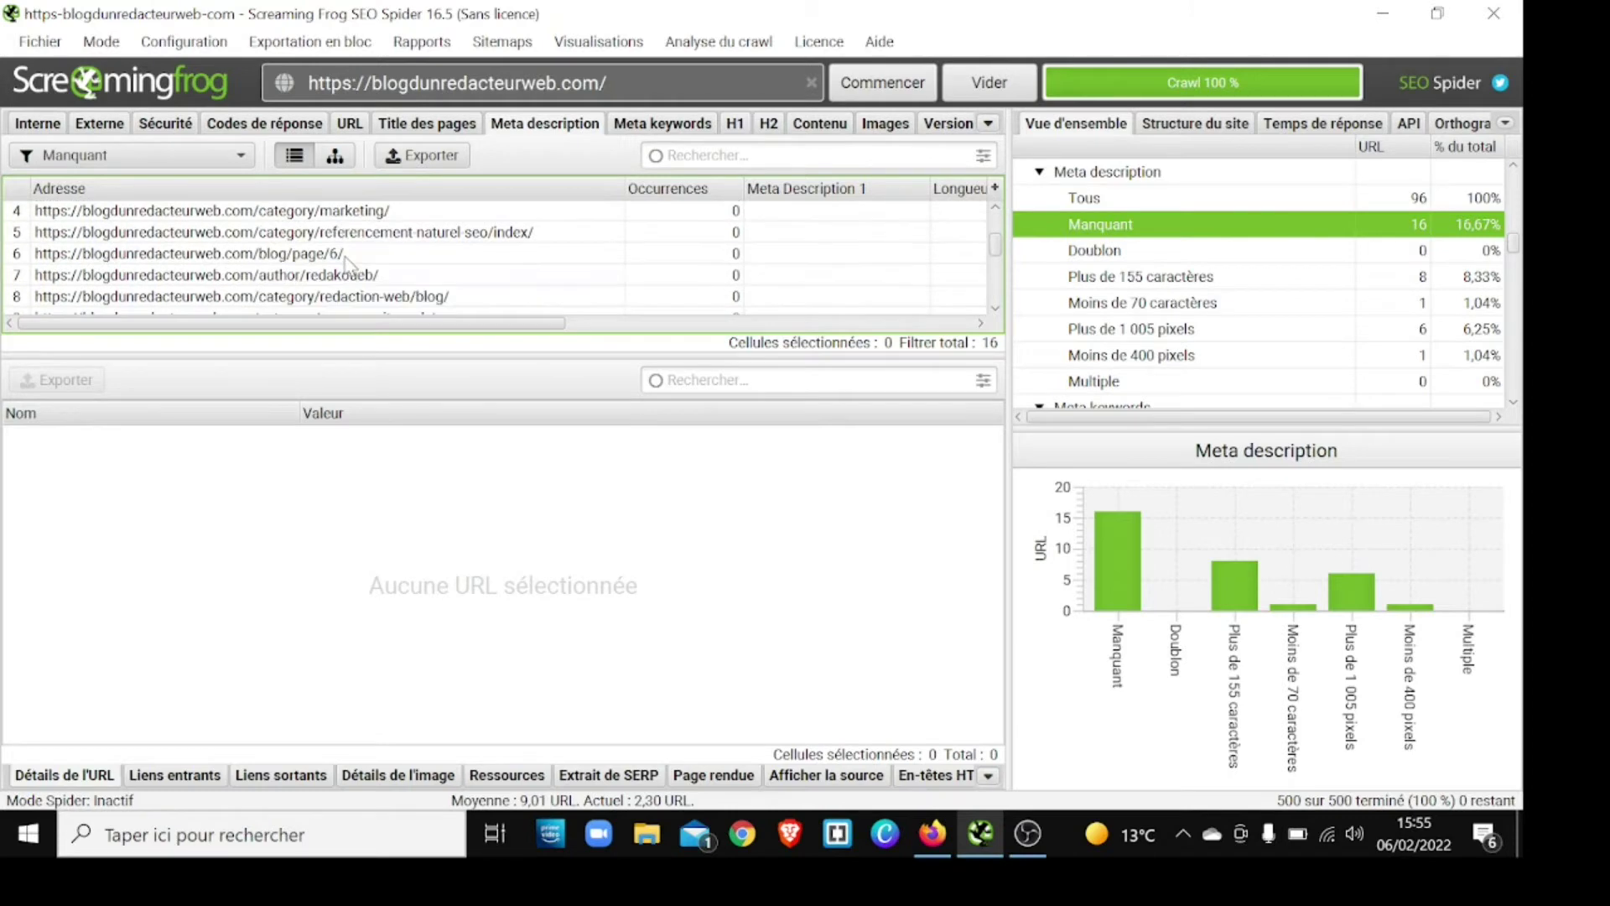
pyautogui.scroll(-2, 351, 262)
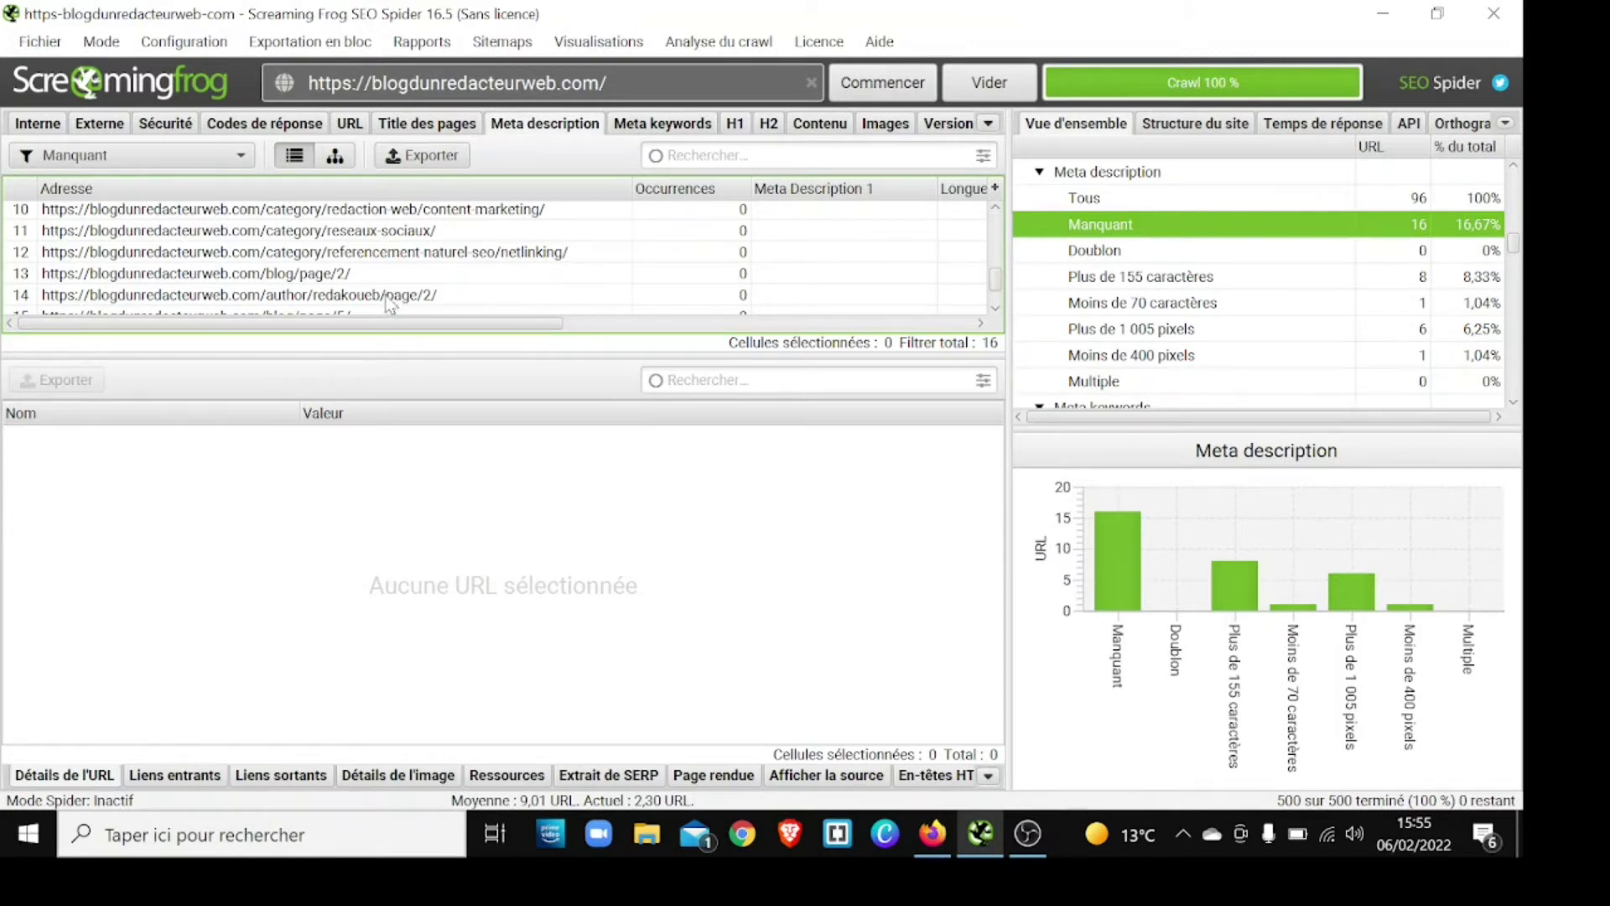
pyautogui.scroll(-1, 386, 298)
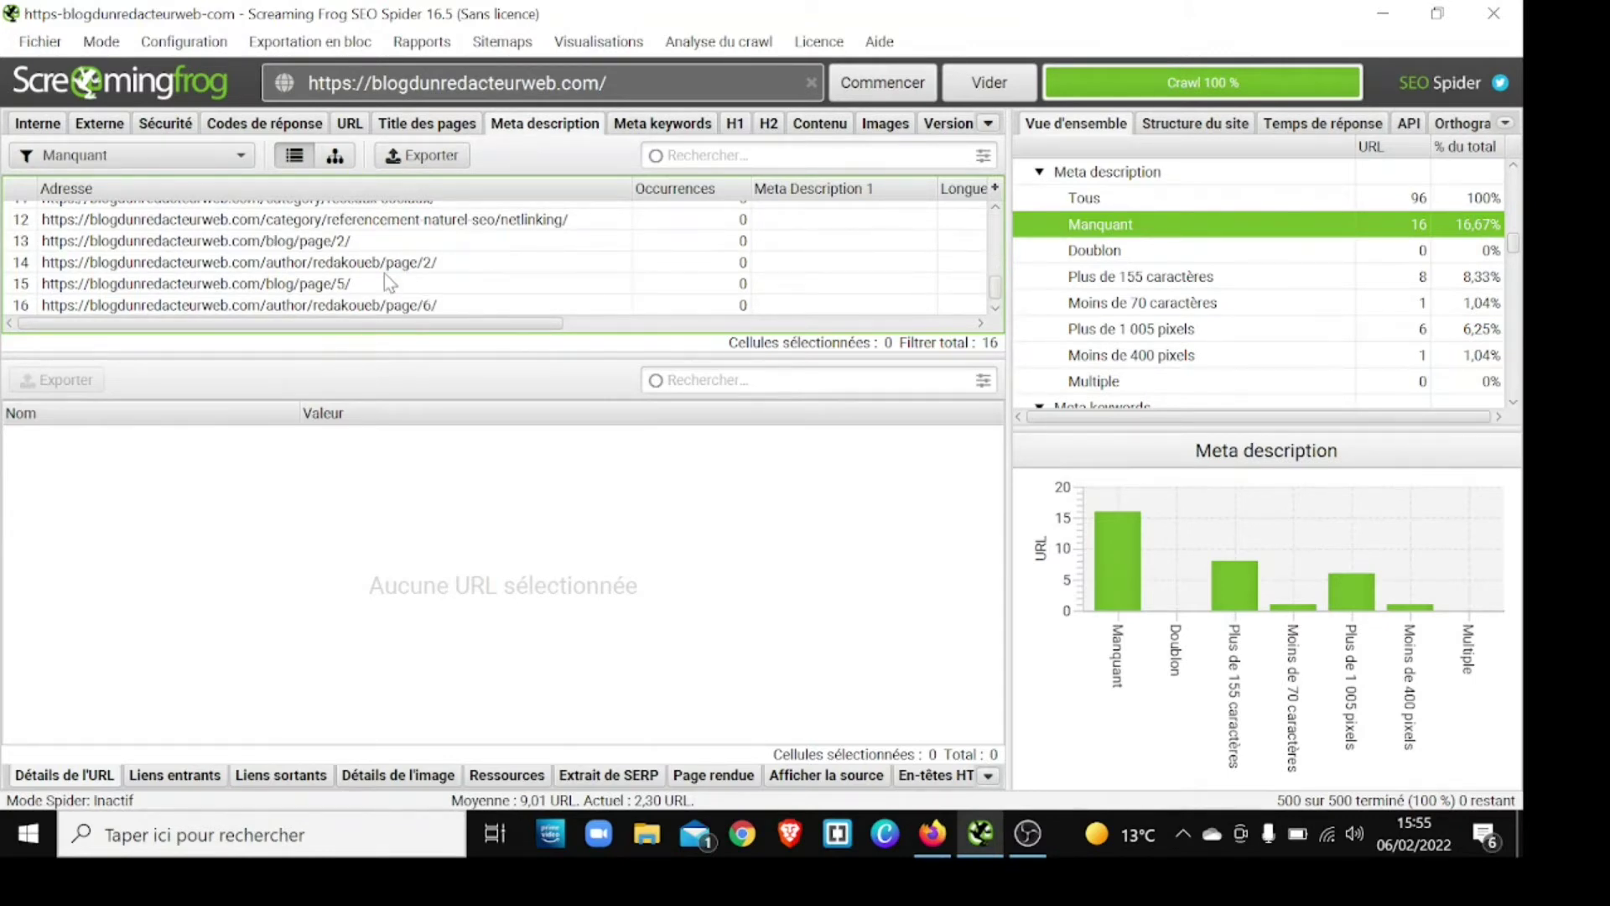
pyautogui.scroll(5, 385, 274)
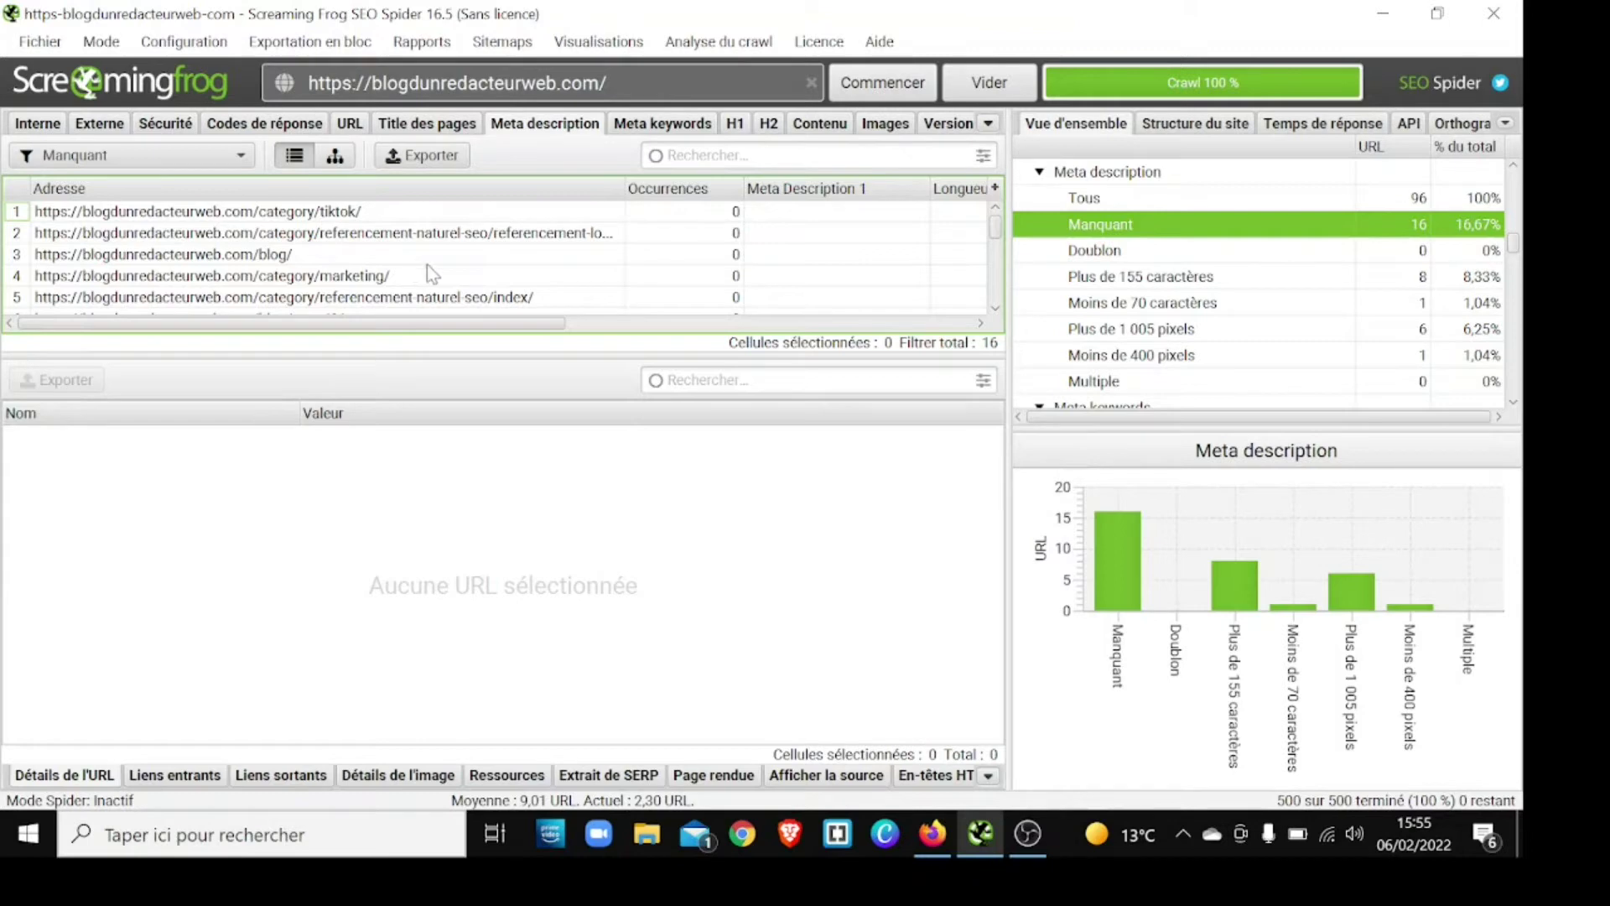
# - Check the URLs under the Doublon and Plus de 155 caractères filters of the meta descriptions
pyautogui.click(1145, 250)
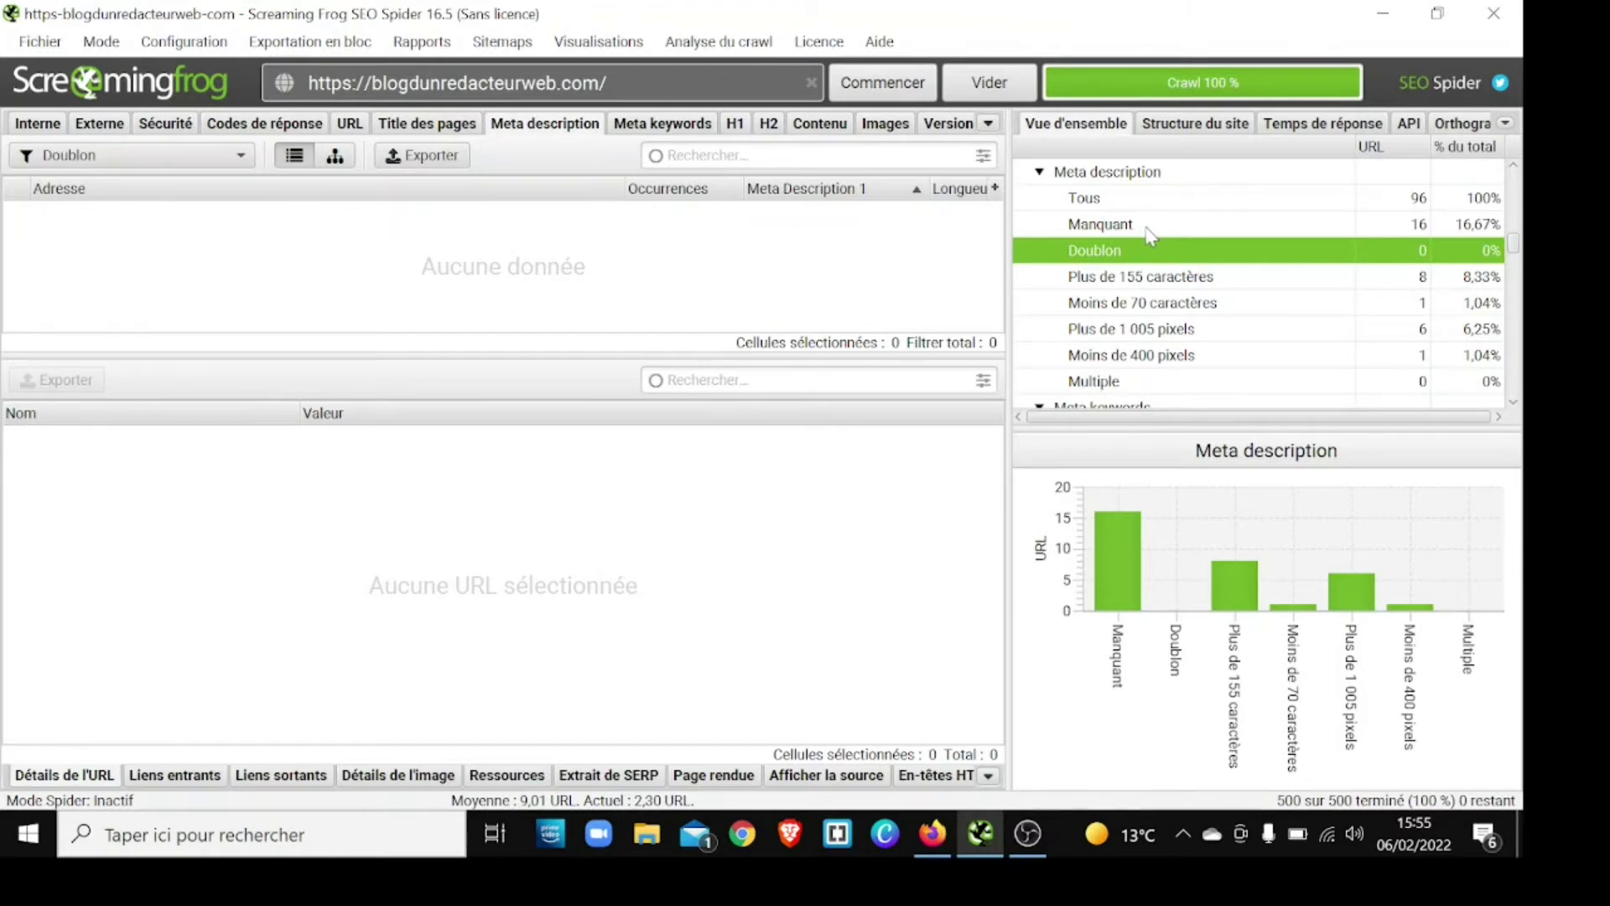
pyautogui.scroll(2, 1145, 231)
pyautogui.scroll(-2, 1148, 238)
pyautogui.scroll(-1, 1151, 241)
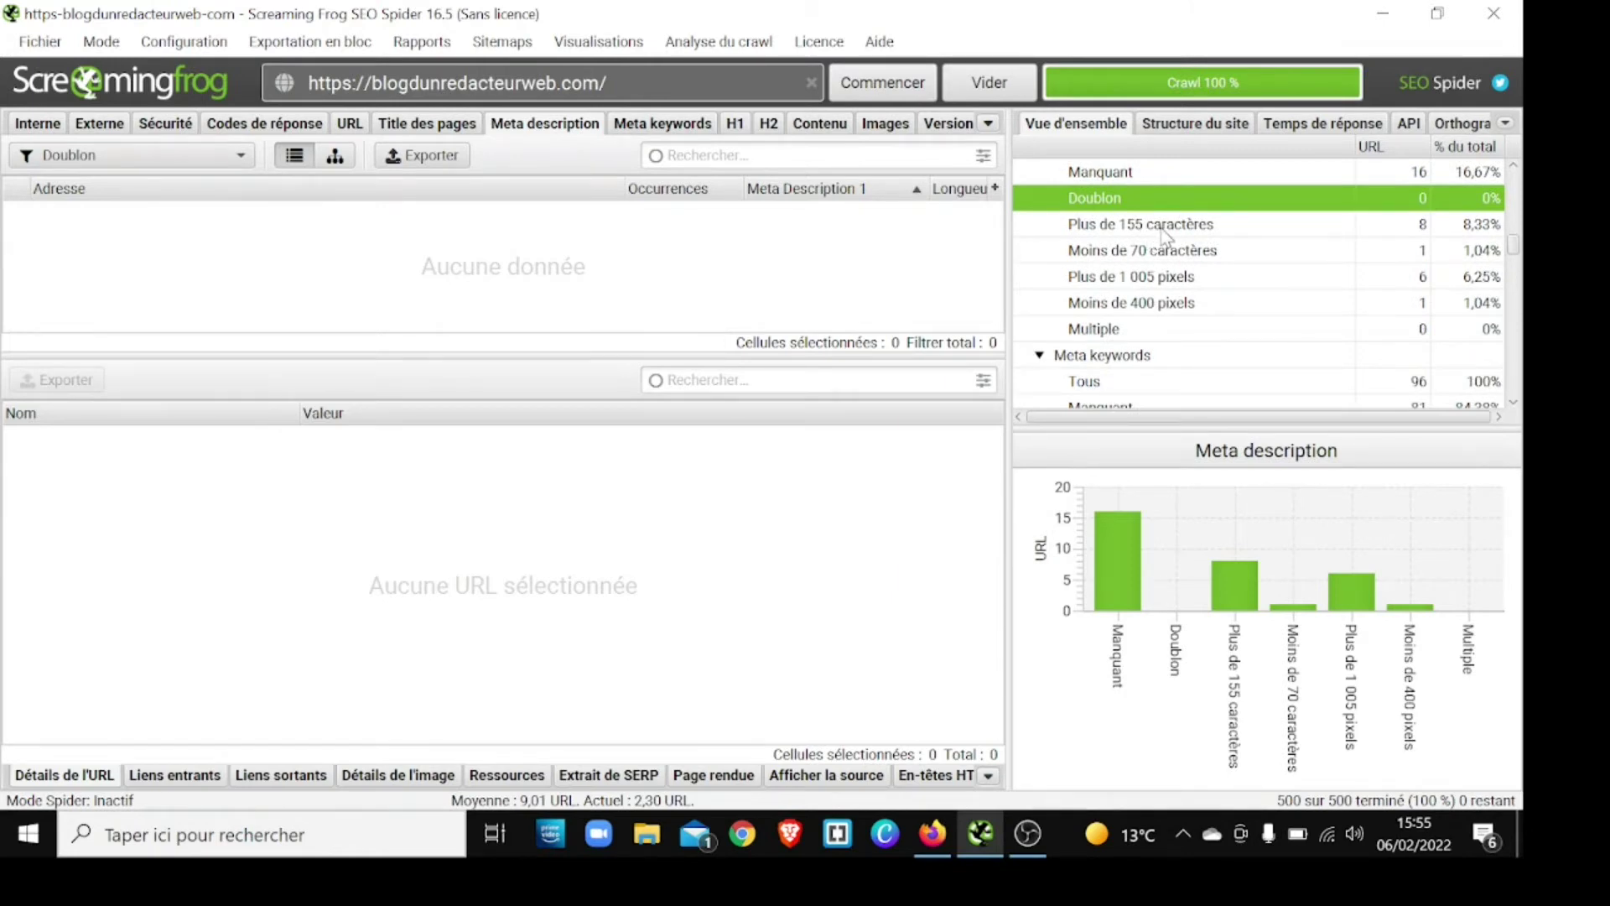
pyautogui.click(1164, 226)
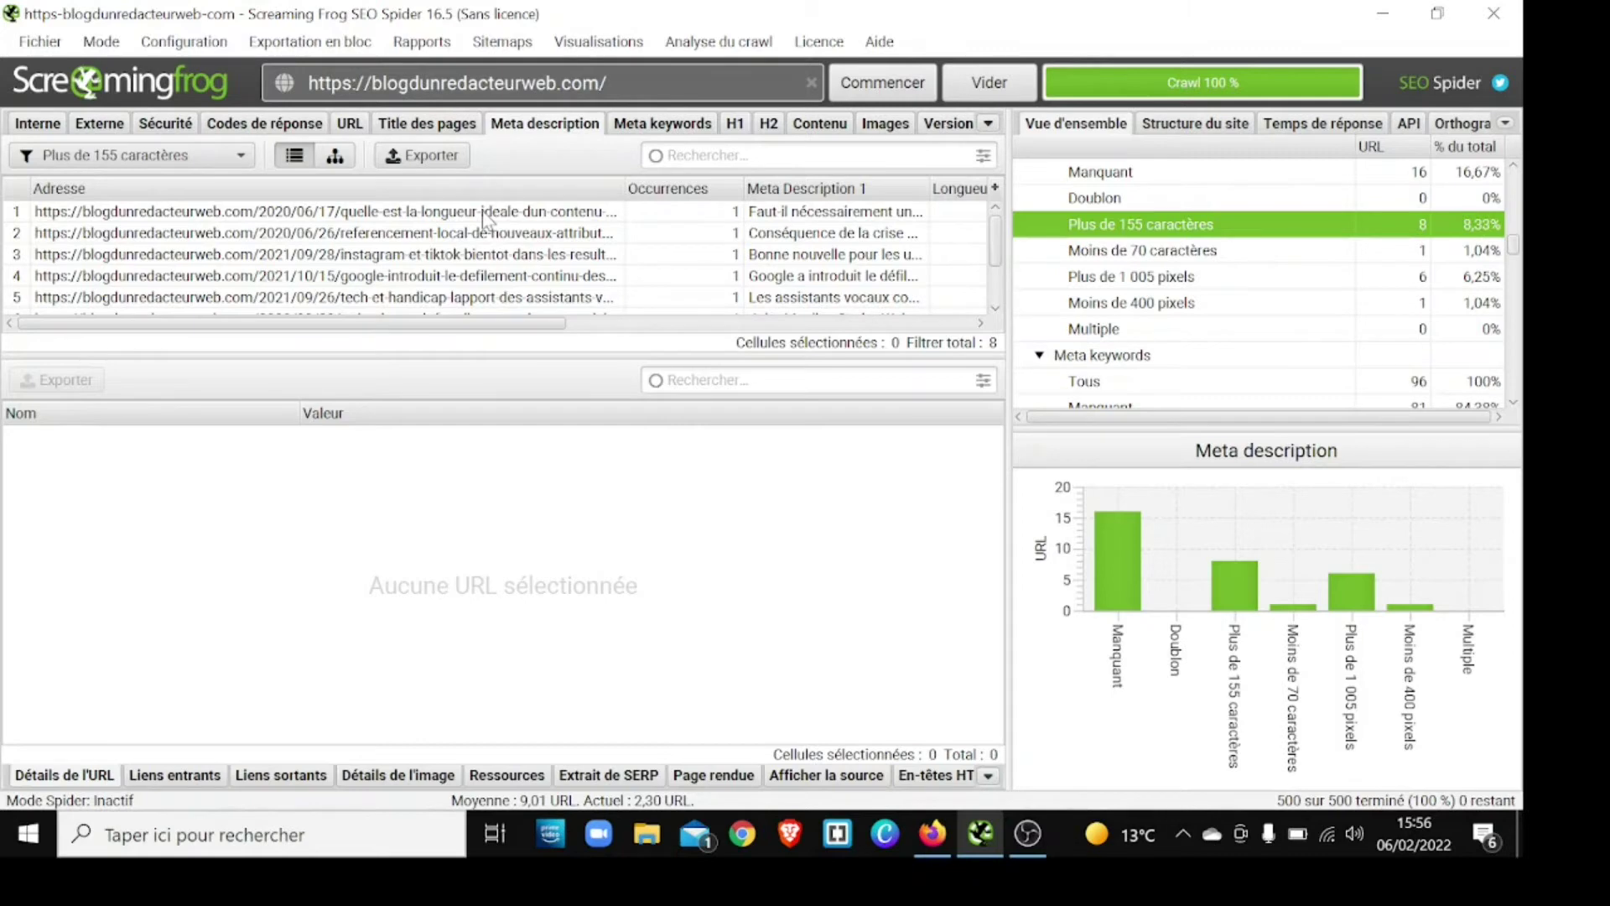
pyautogui.scroll(-2, 487, 218)
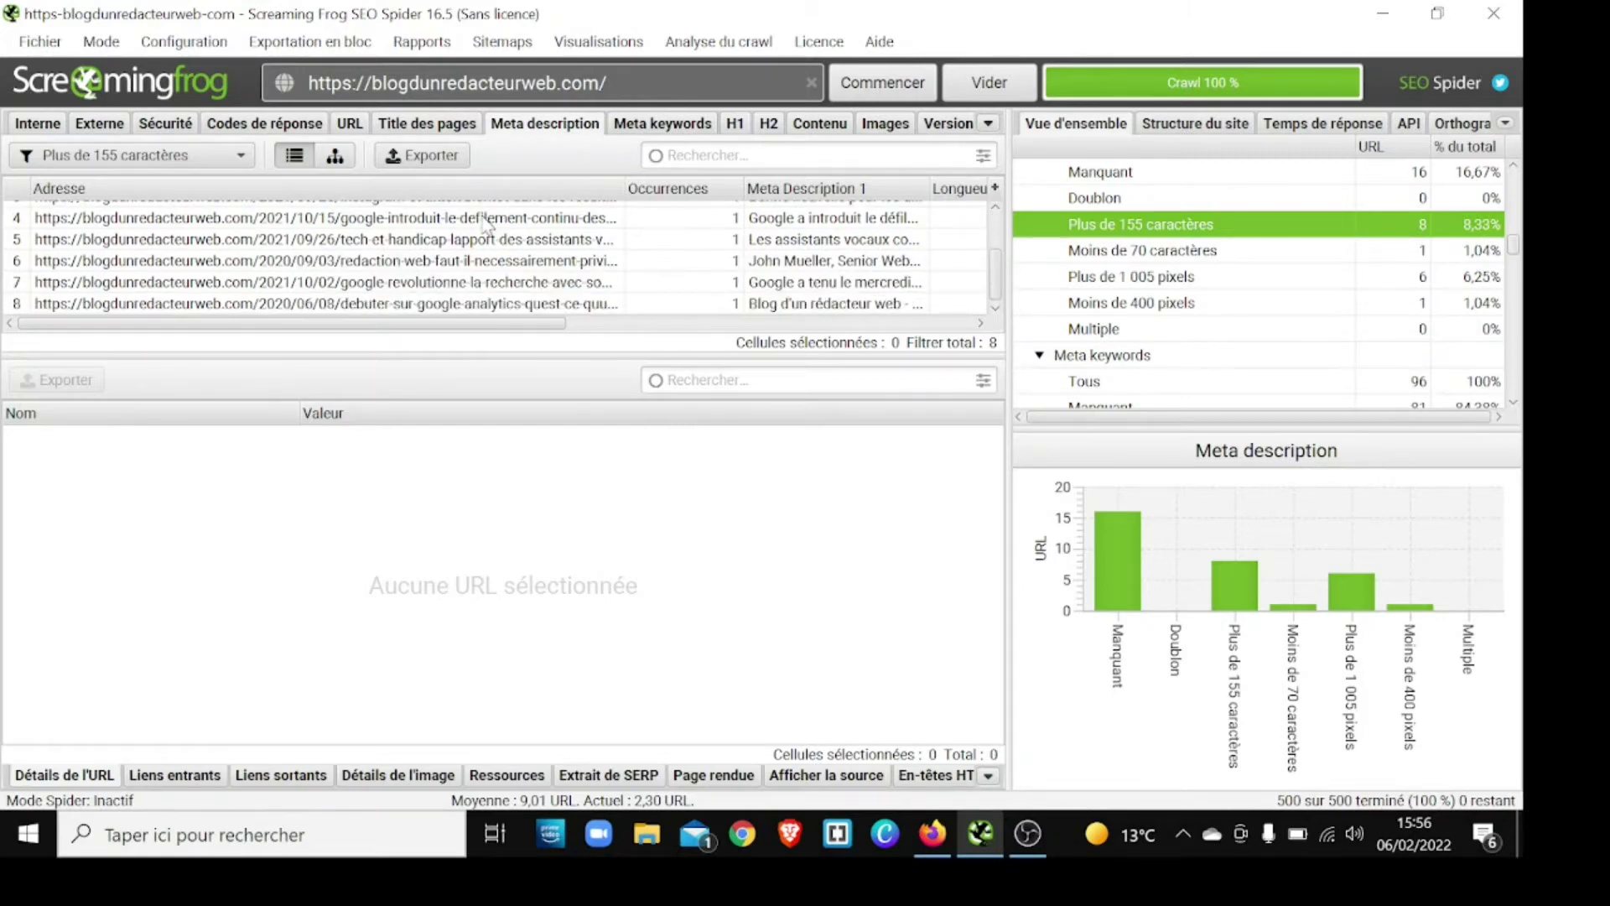
pyautogui.scroll(2, 486, 225)
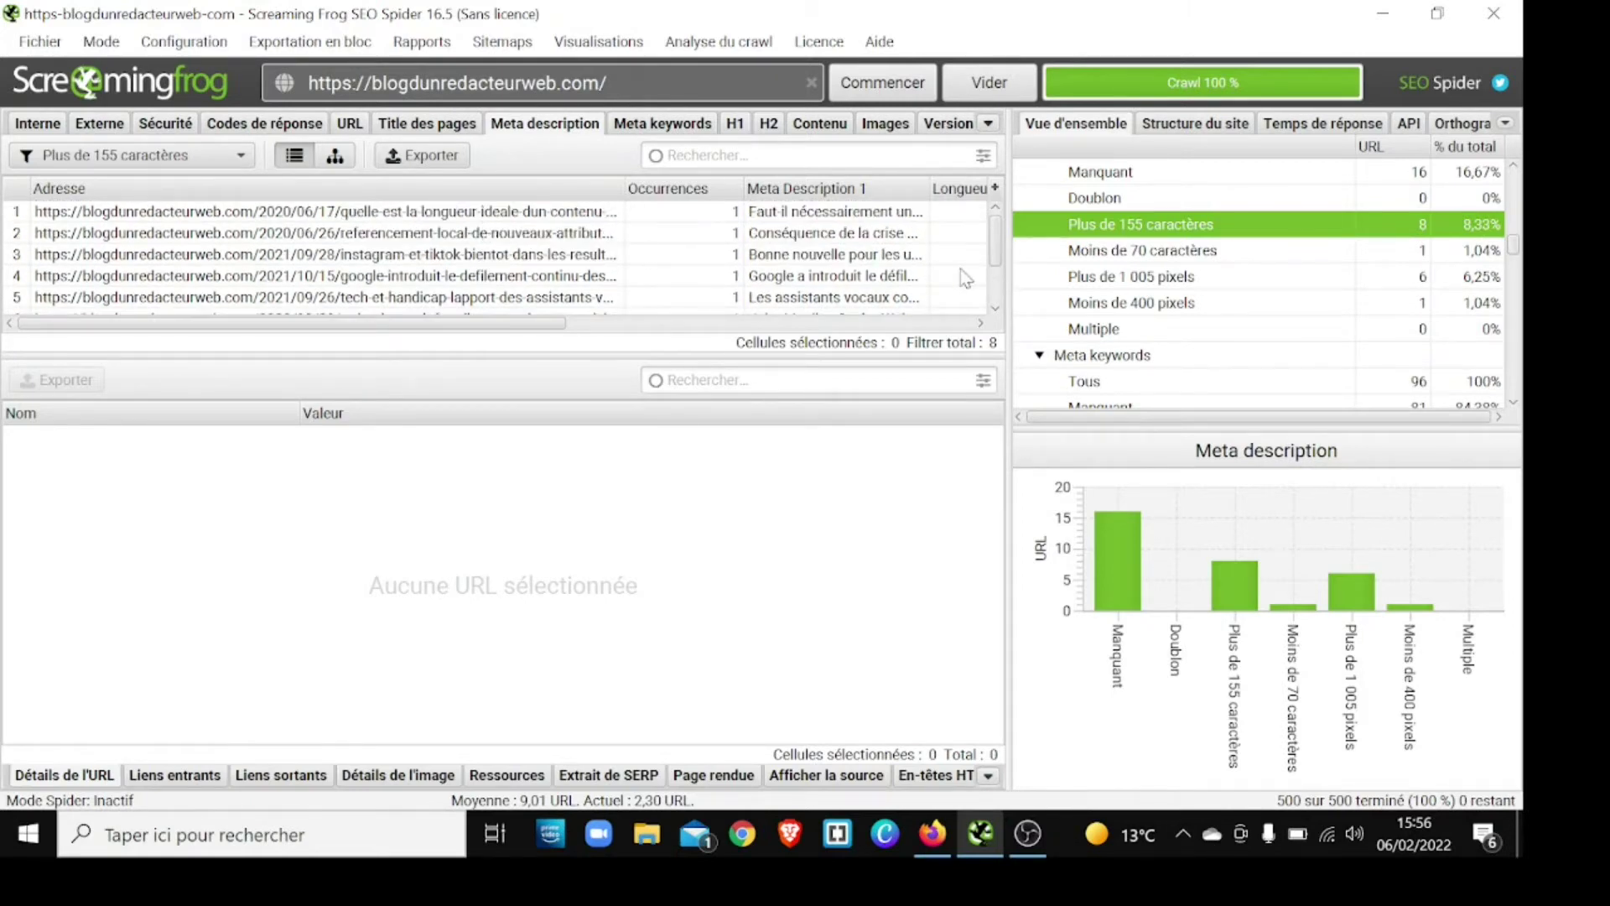
# - Compare the meta descriptions under Moins de 70 caractères, Plus de 155 caractères and Multiple
pyautogui.scroll(-1, 1161, 280)
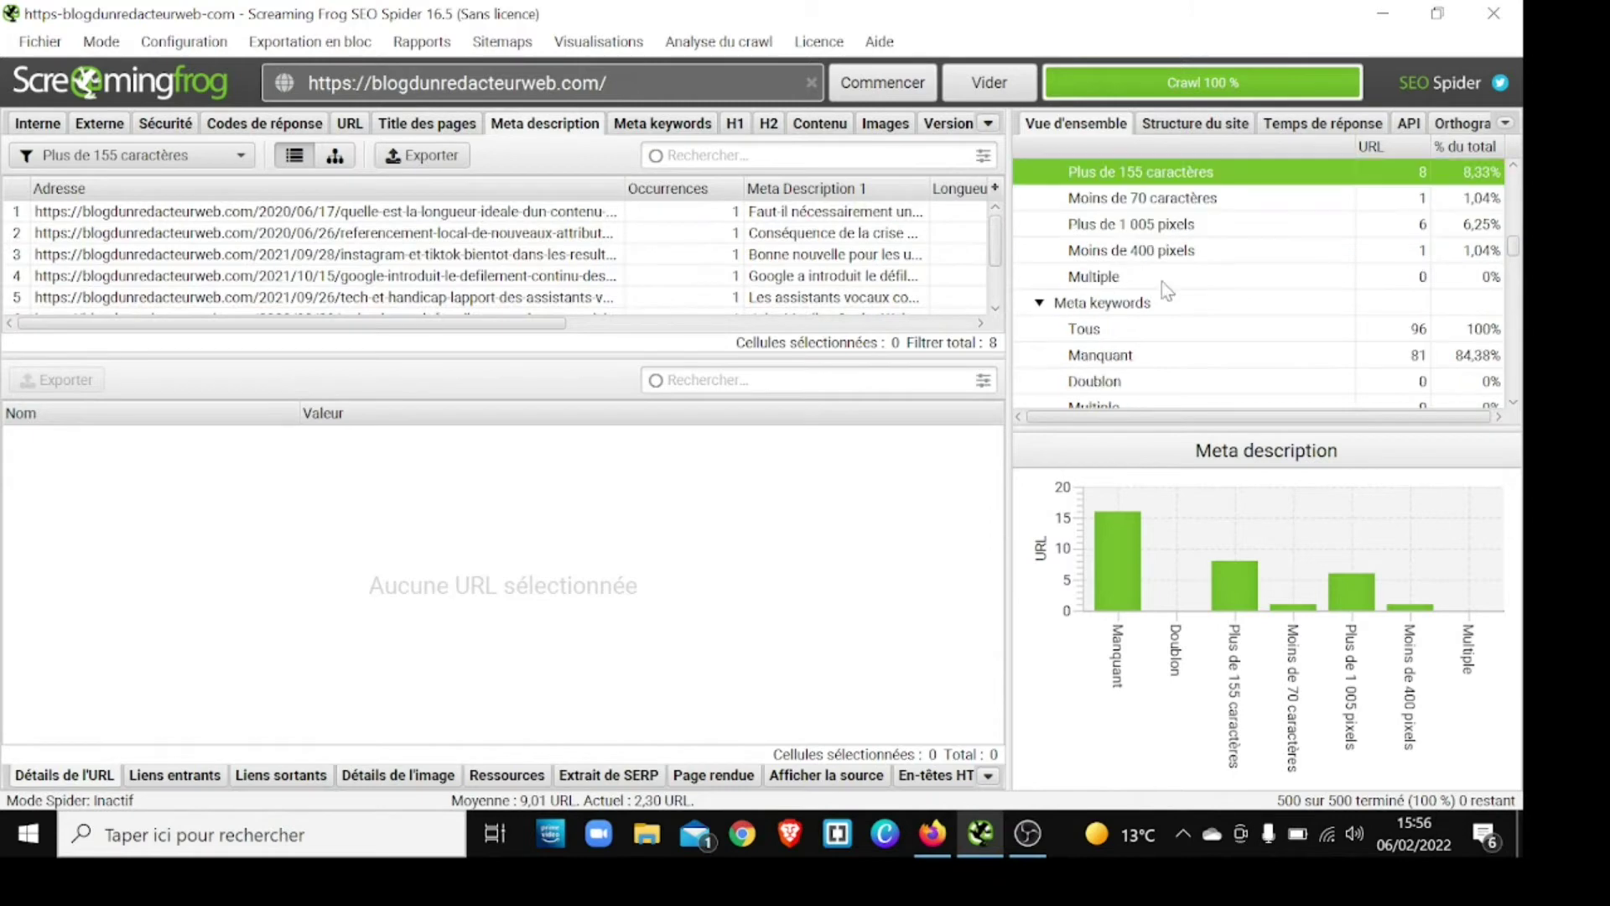
pyautogui.click(1165, 202)
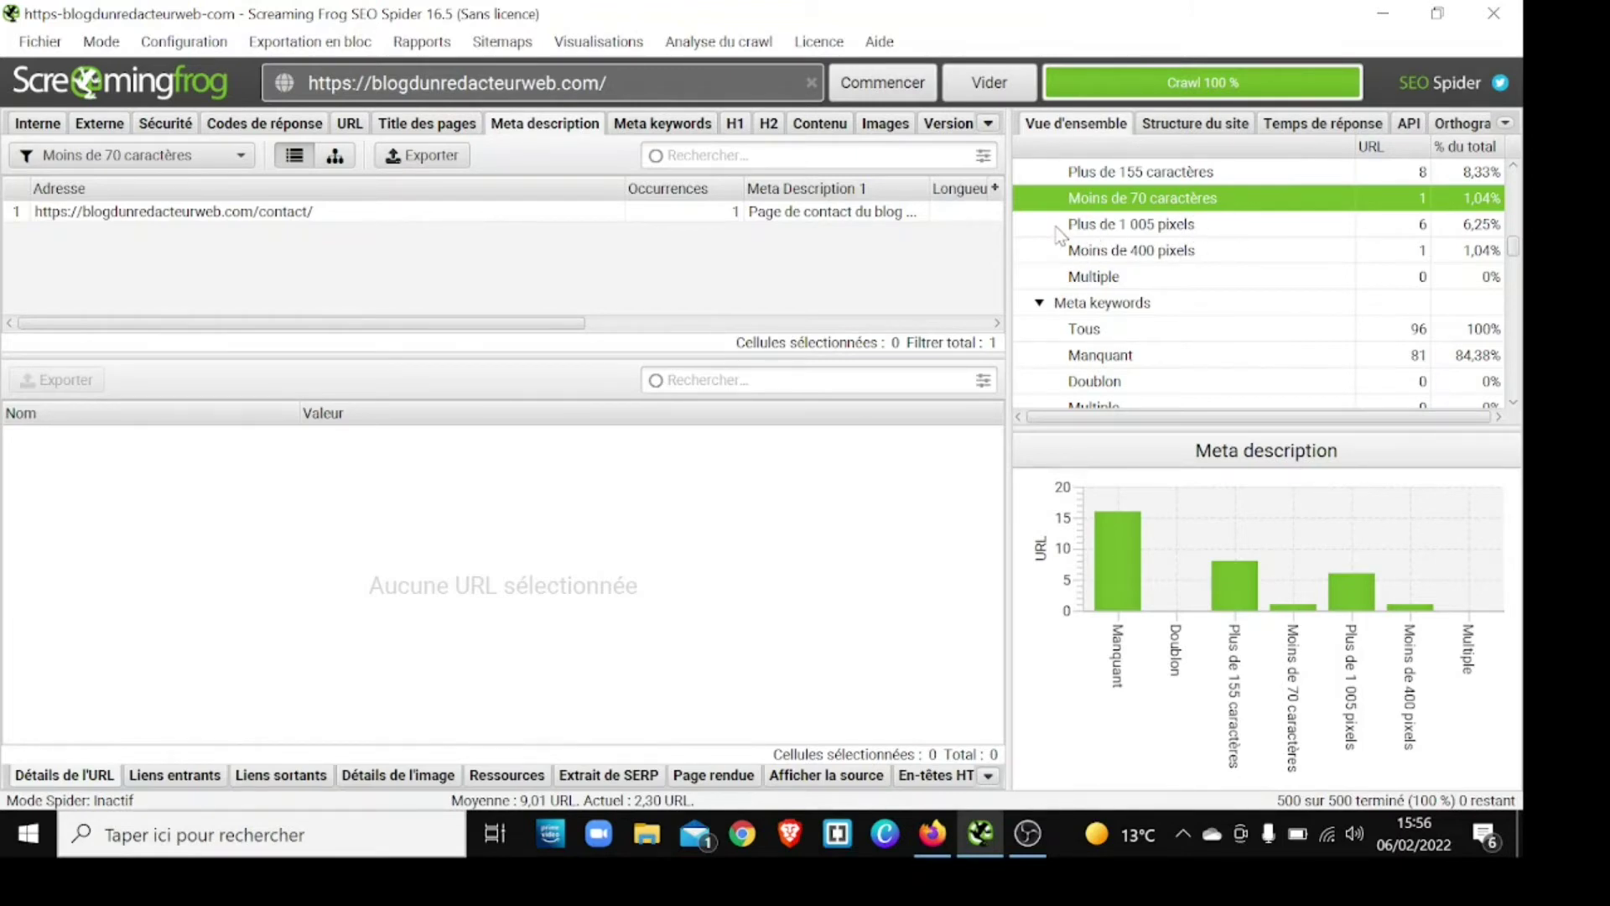
pyautogui.scroll(1, 1090, 238)
pyautogui.click(1137, 227)
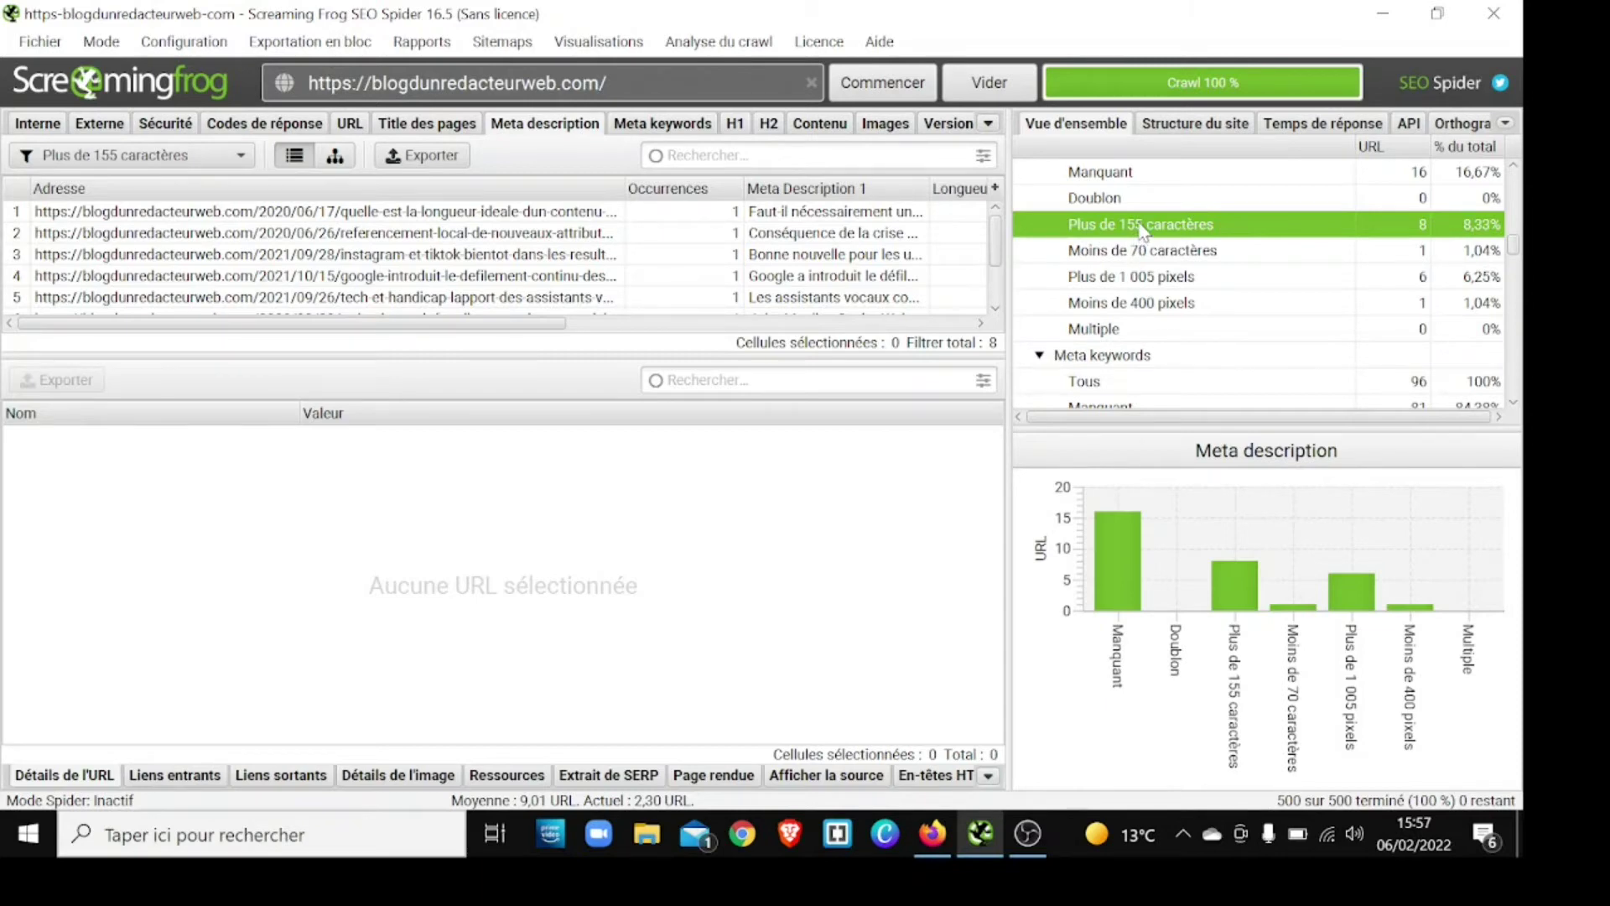
pyautogui.scroll(-2, 1149, 216)
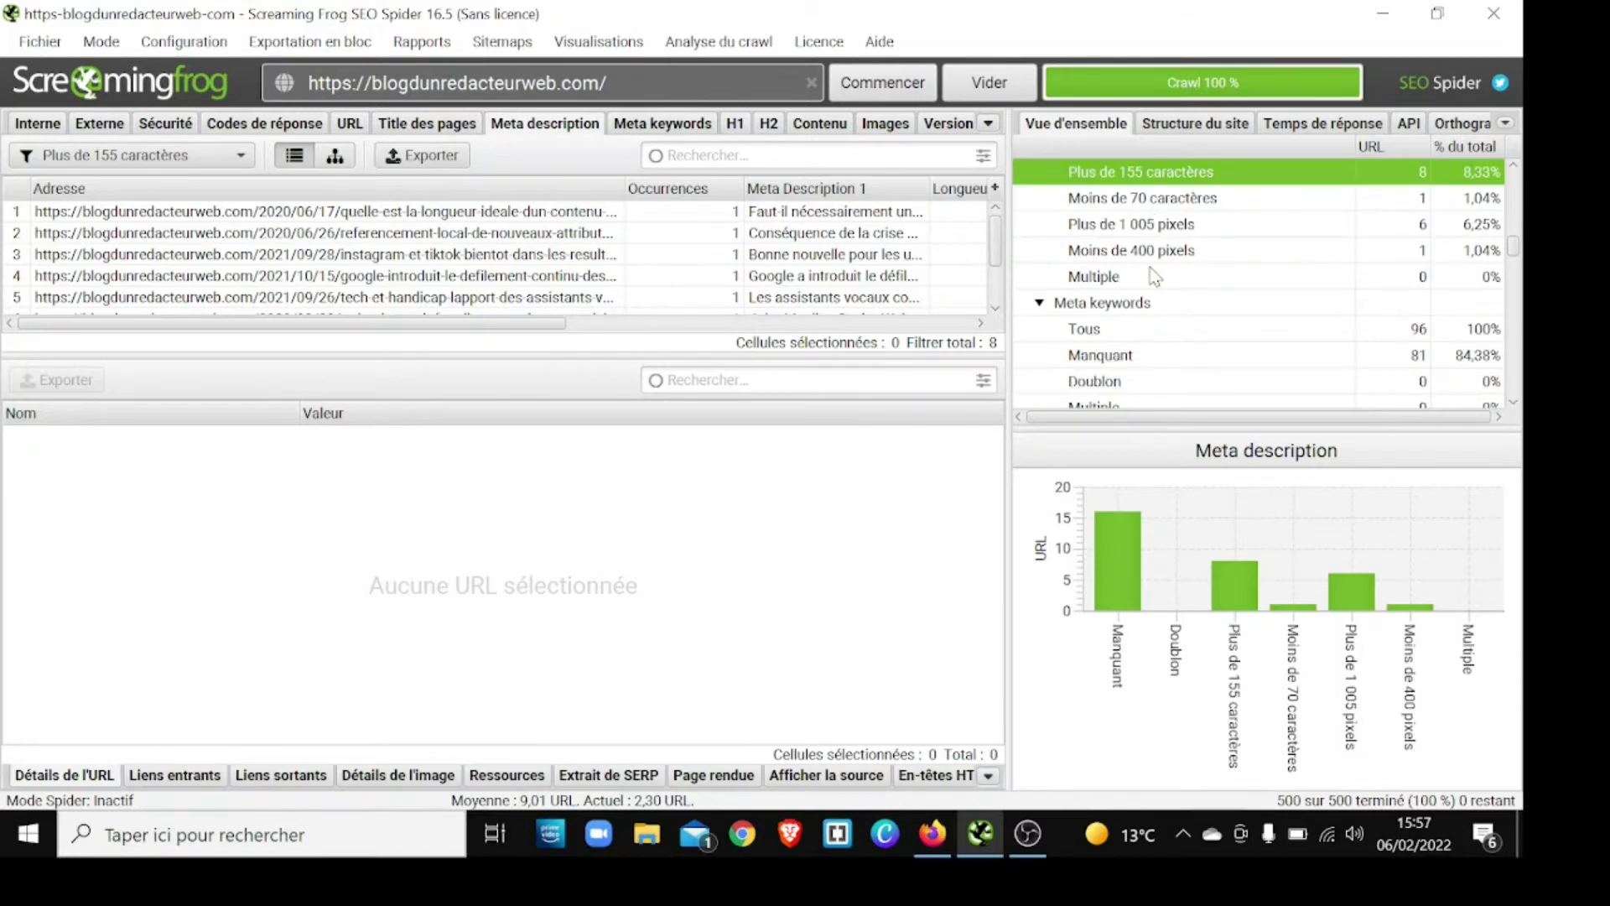
pyautogui.click(1155, 277)
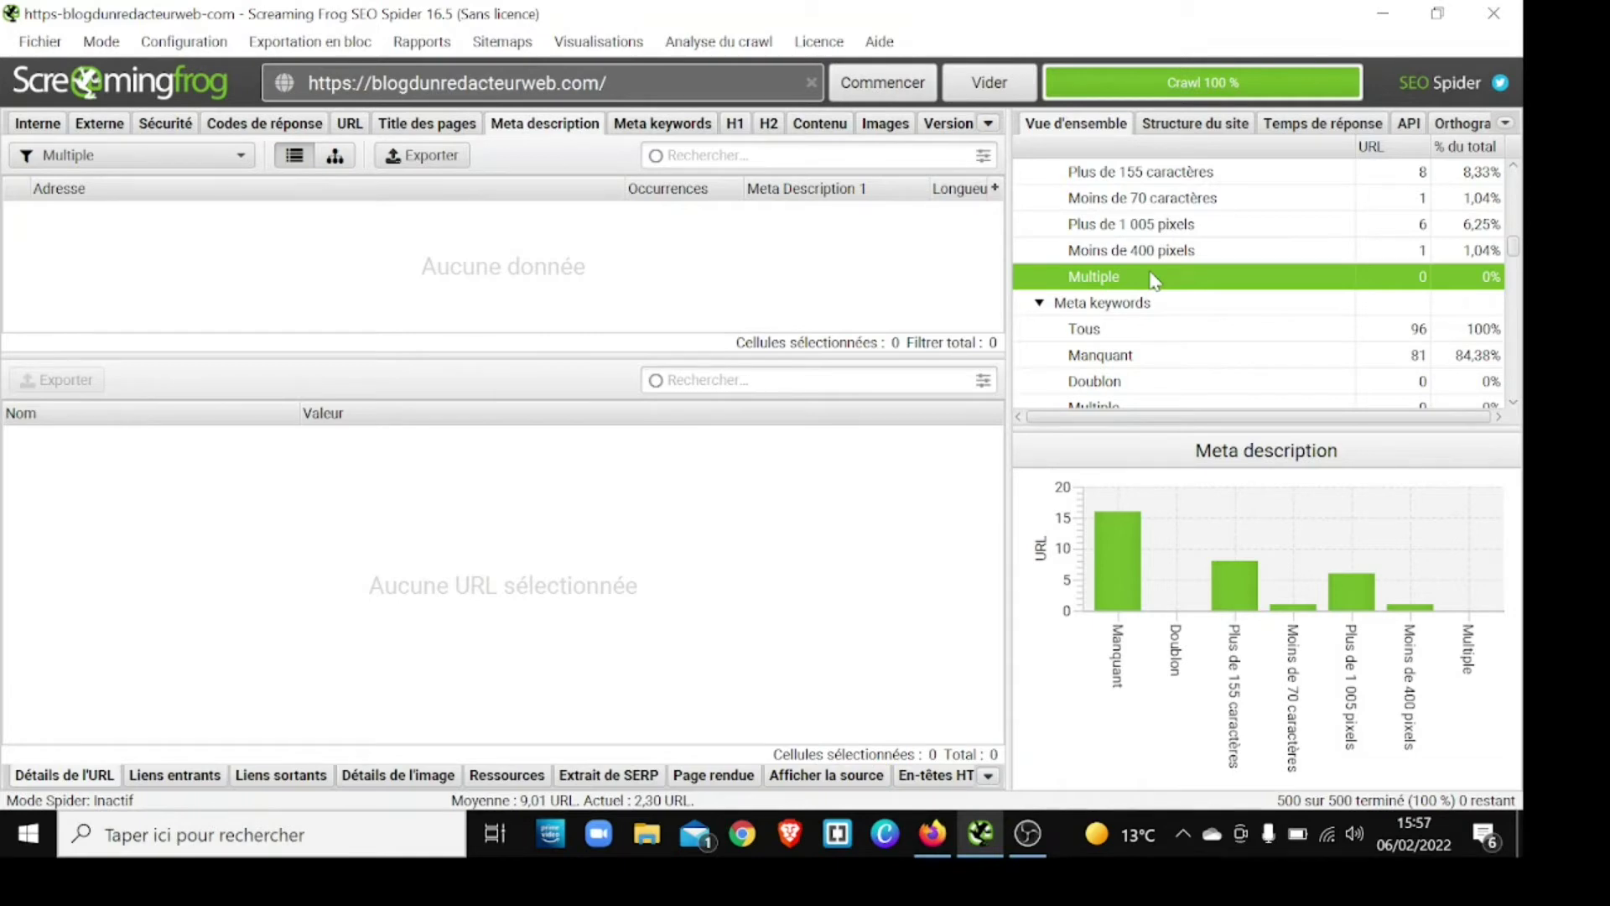
pyautogui.scroll(2, 1164, 260)
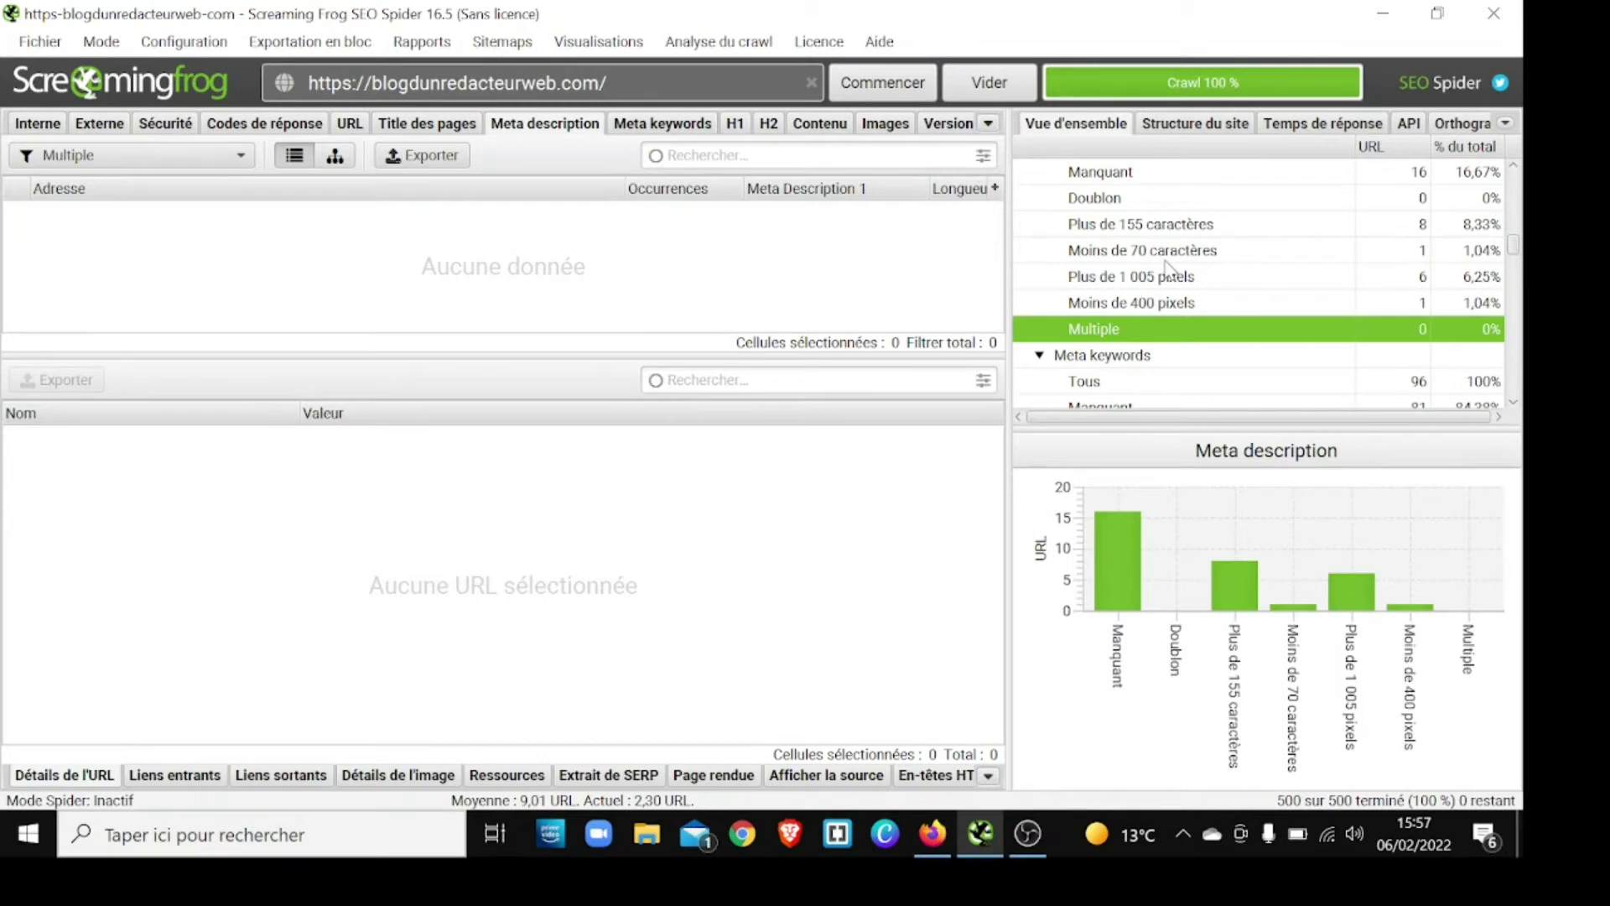
pyautogui.scroll(-2, 1166, 267)
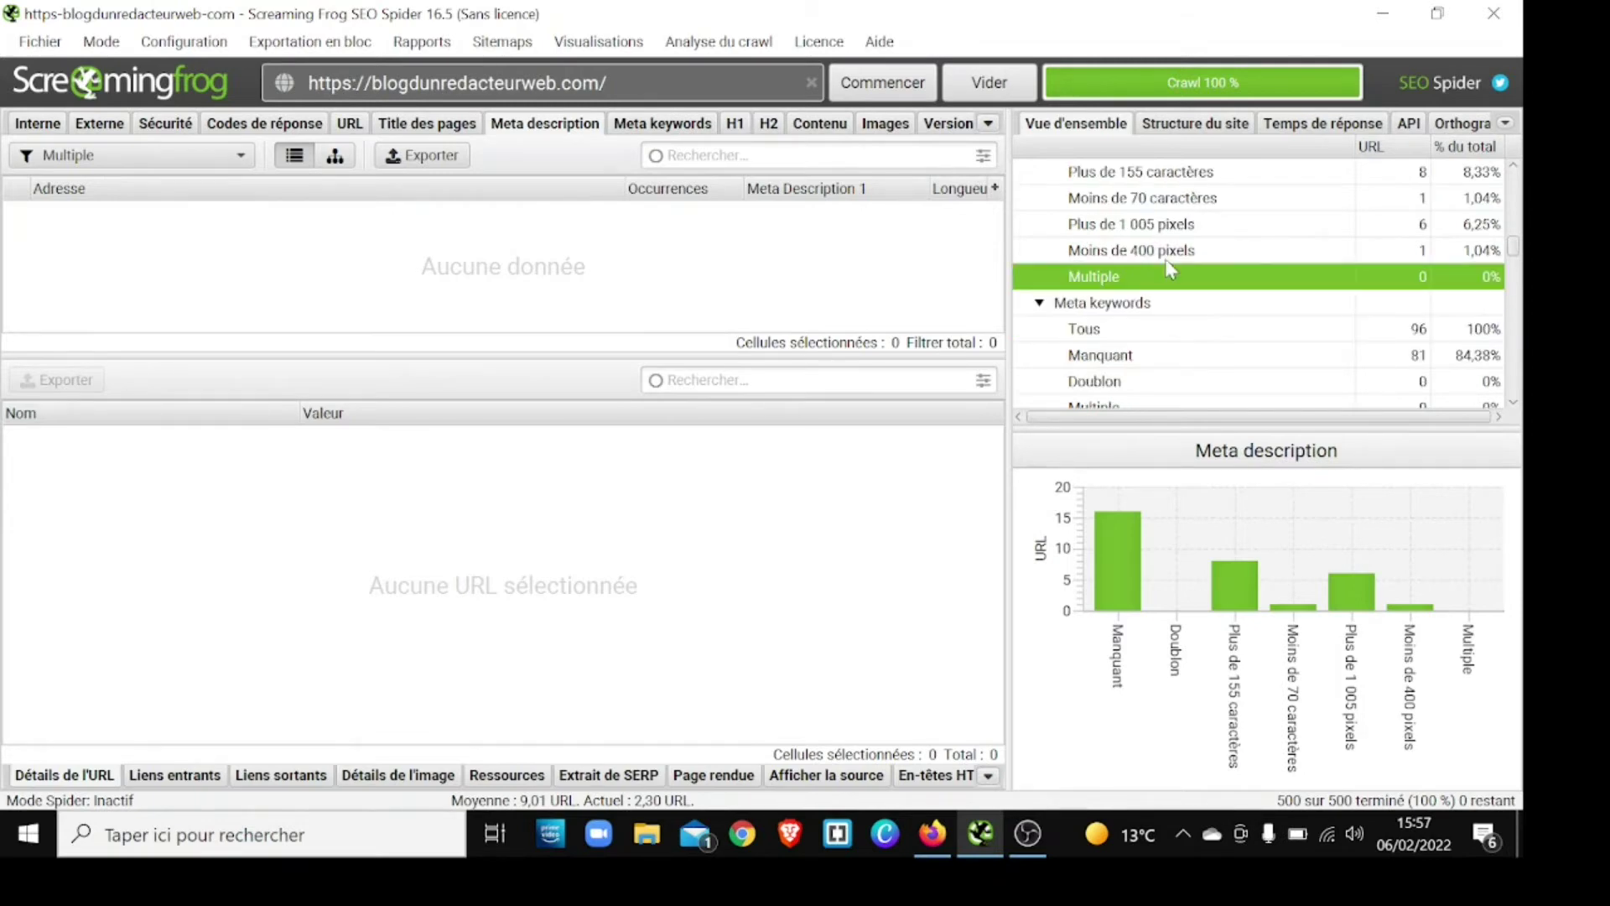
# - List all crawled URLs under Meta keywords and display the H1 overview with its chart
pyautogui.scroll(-2, 1170, 269)
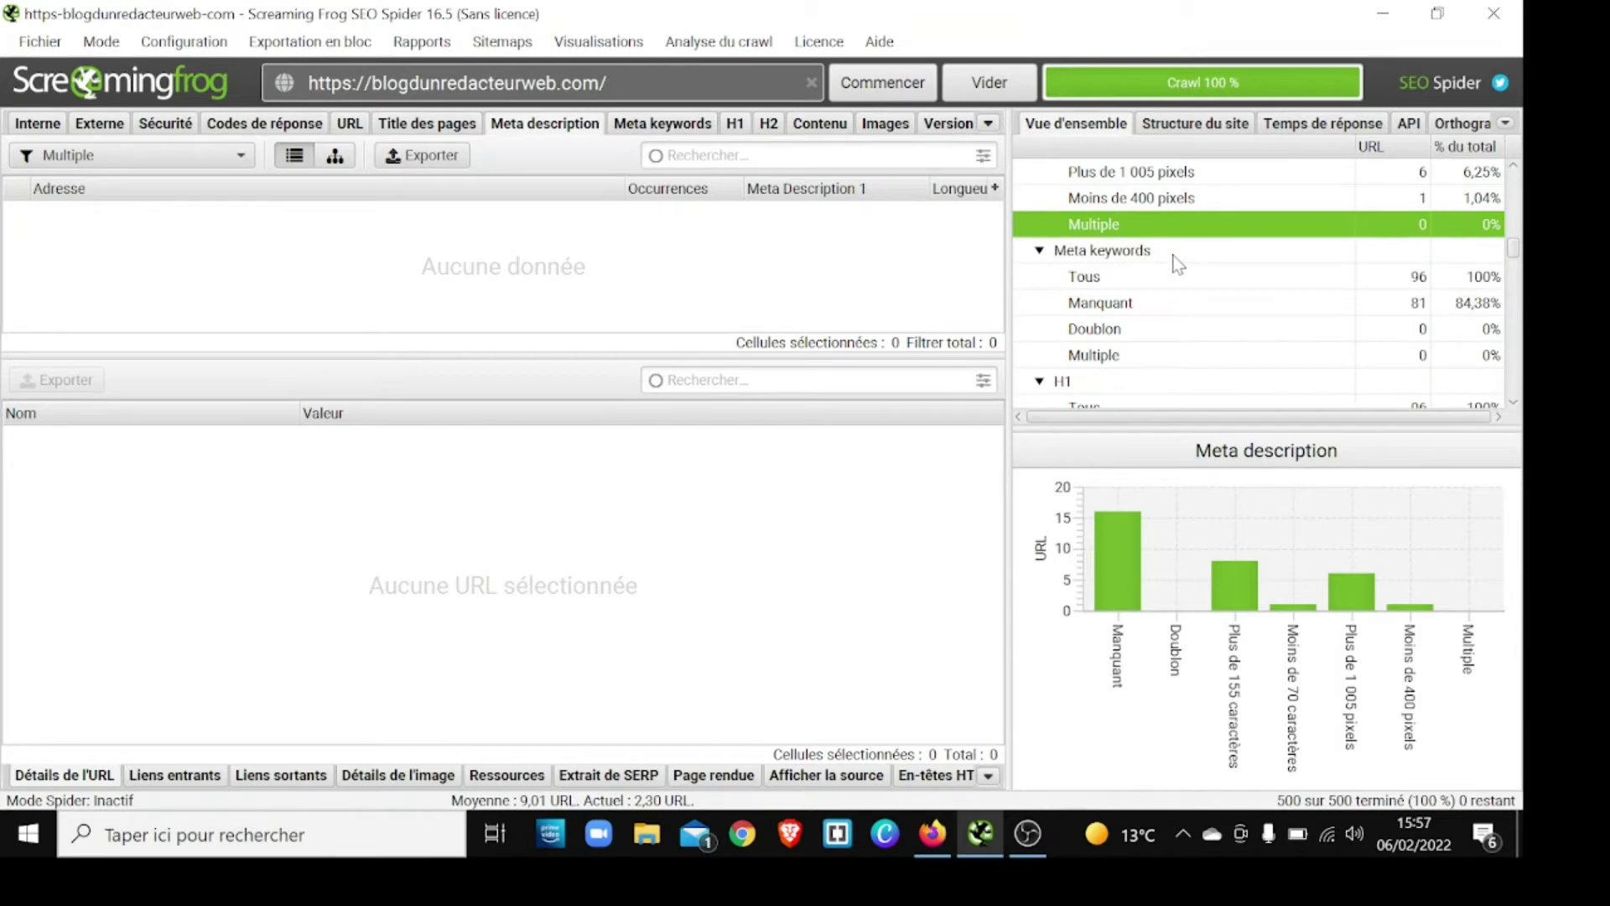
pyautogui.click(1189, 282)
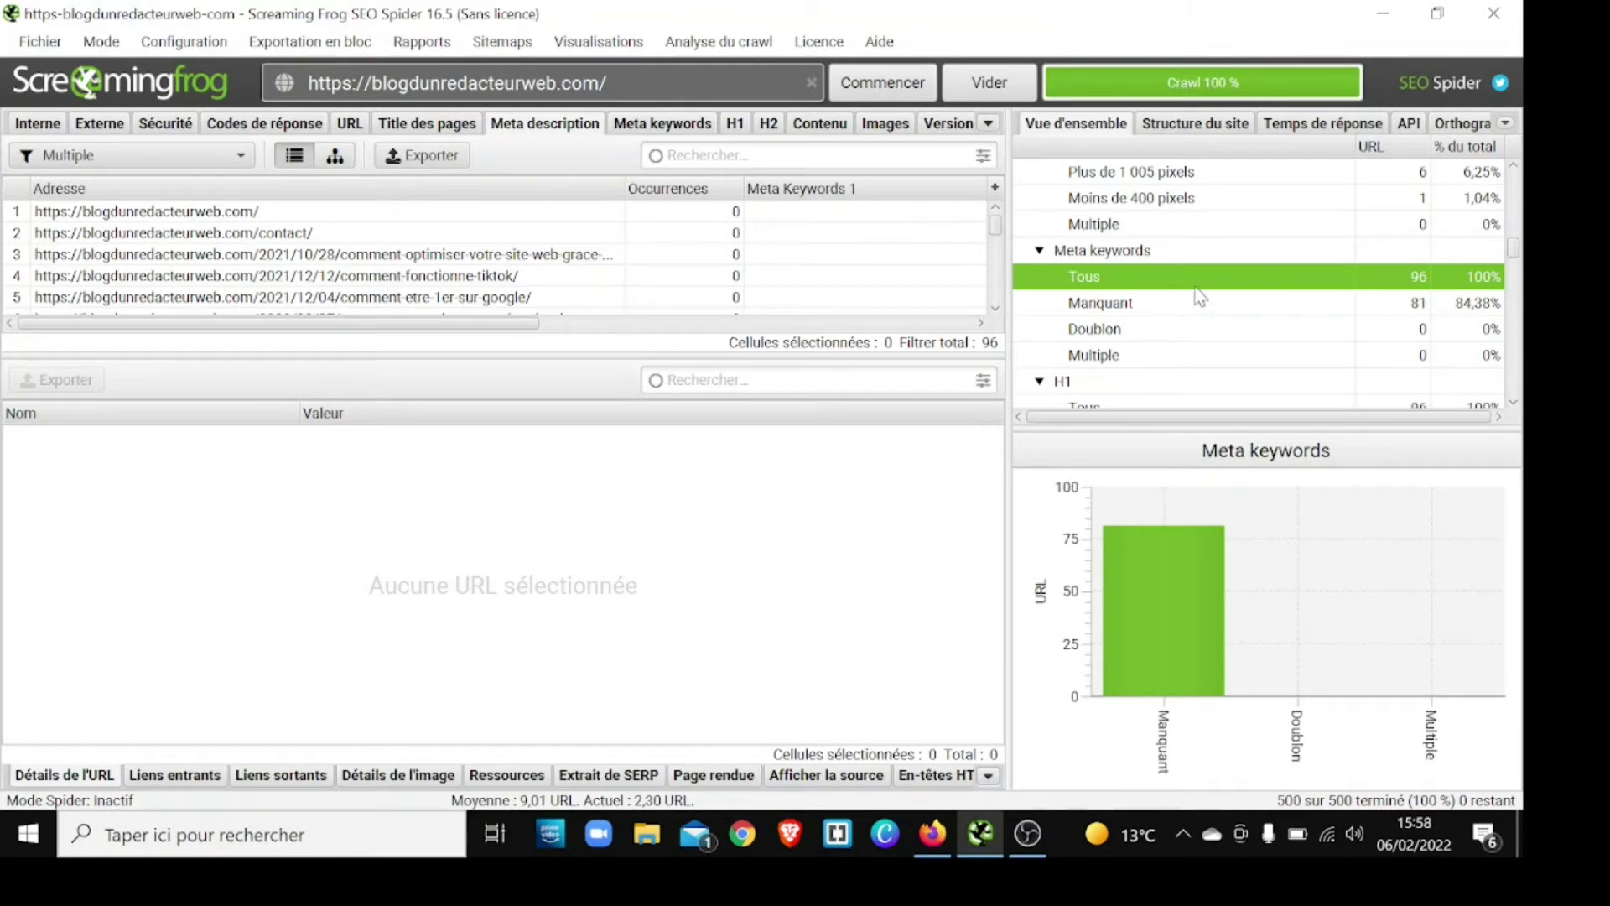
pyautogui.scroll(-2, 1200, 304)
pyautogui.click(1195, 277)
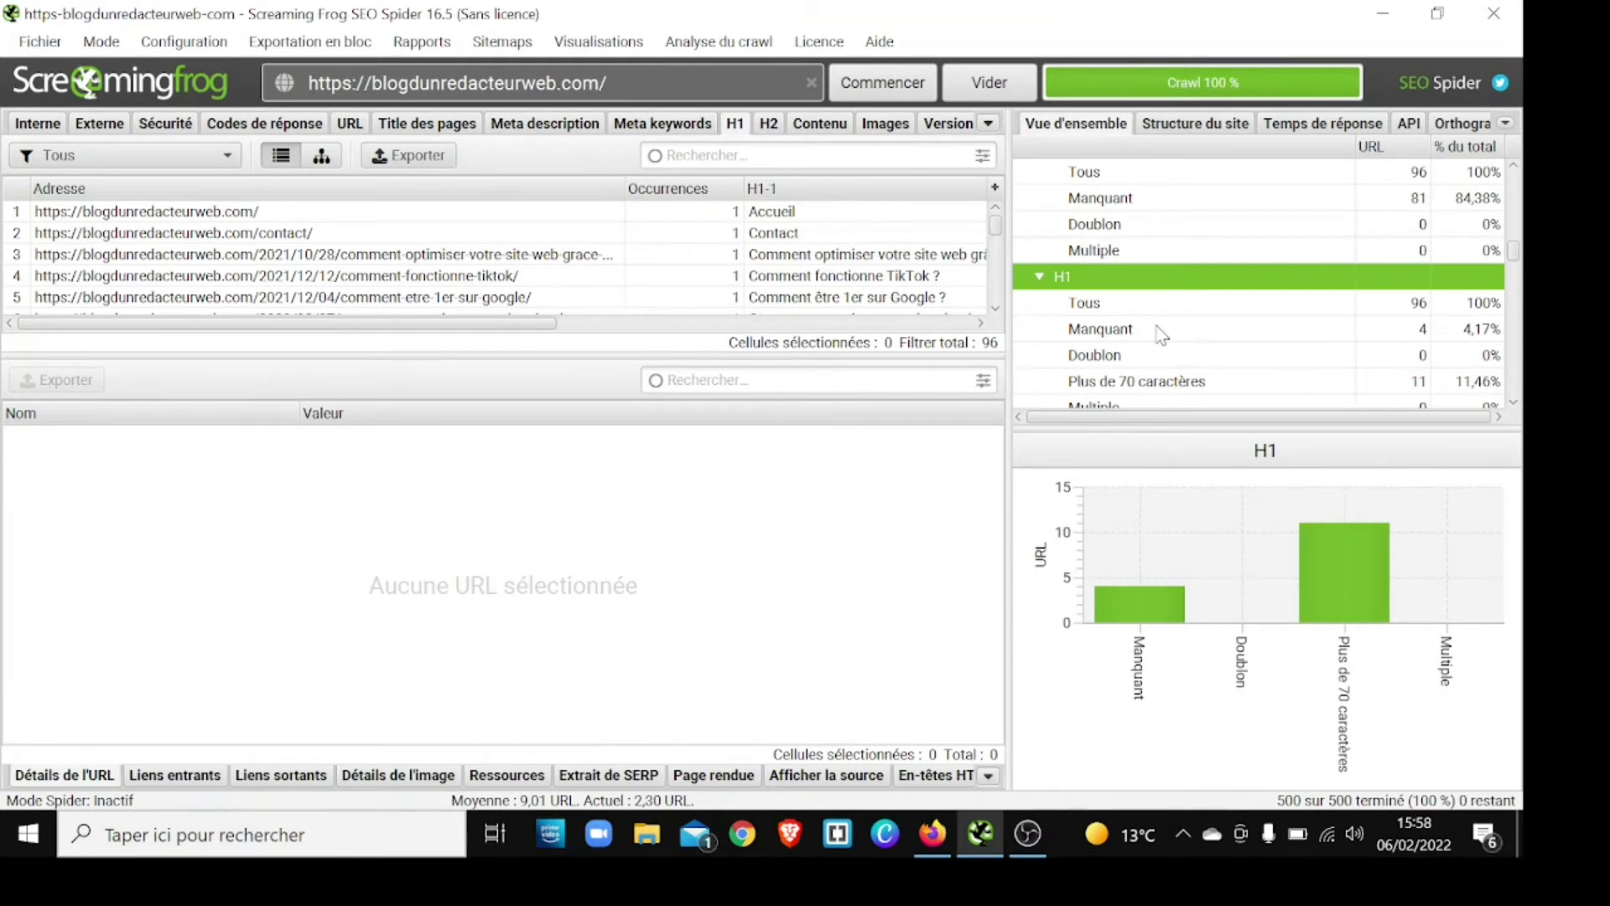
# - Check the H1 headings under the Manquant, Doublon, Plus de 70 caractères and Multiple filters
pyautogui.scroll(-1, 1153, 309)
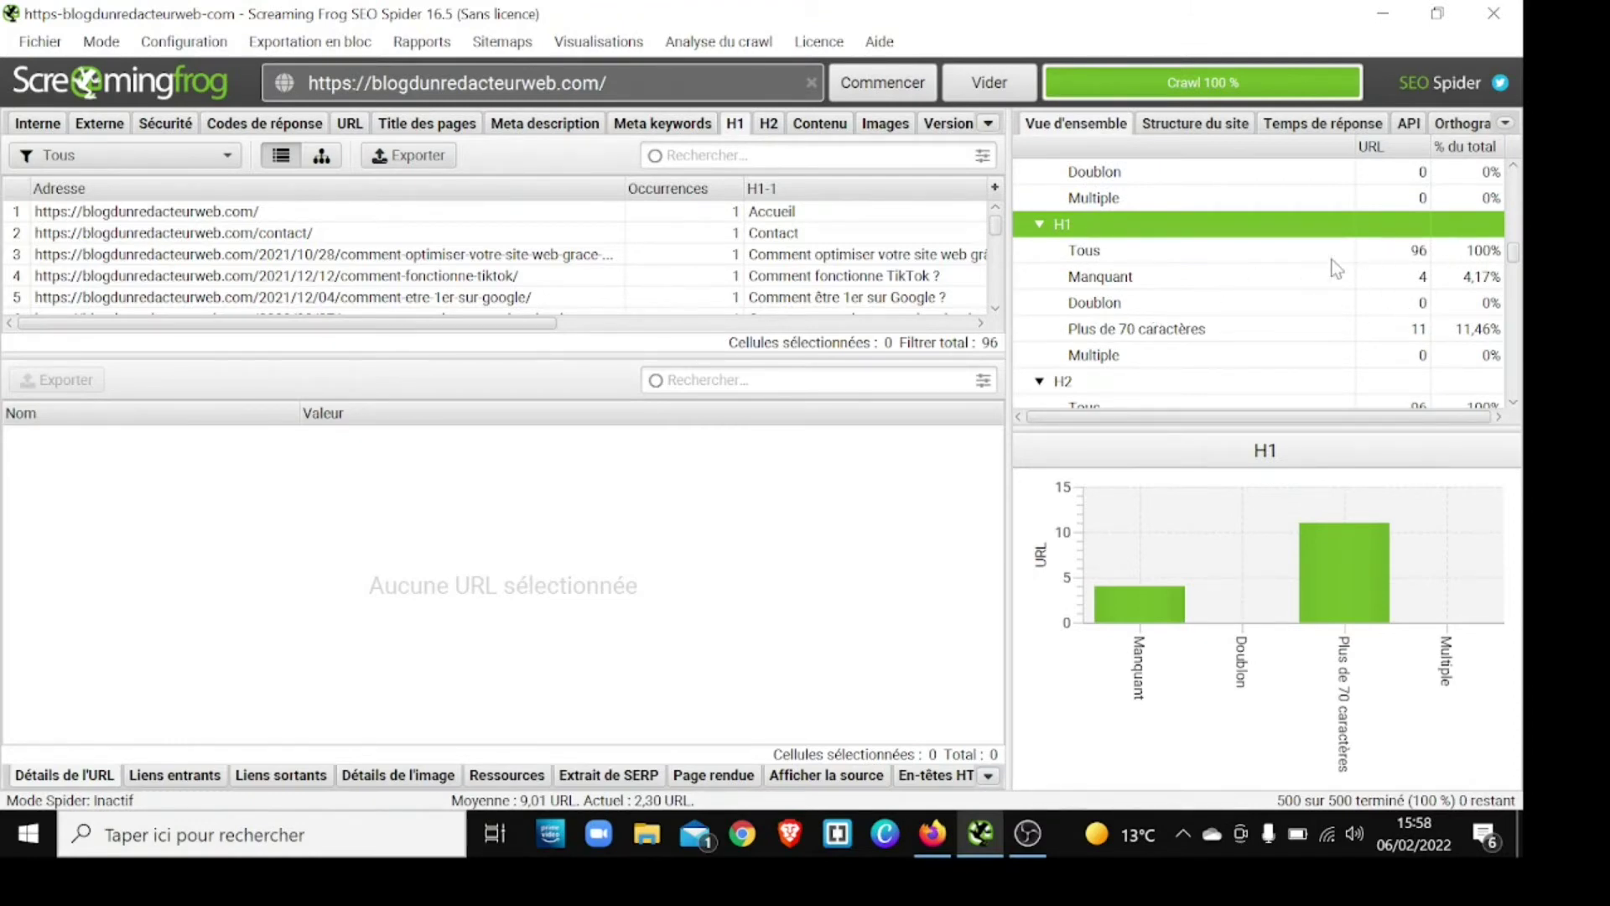
pyautogui.click(1254, 280)
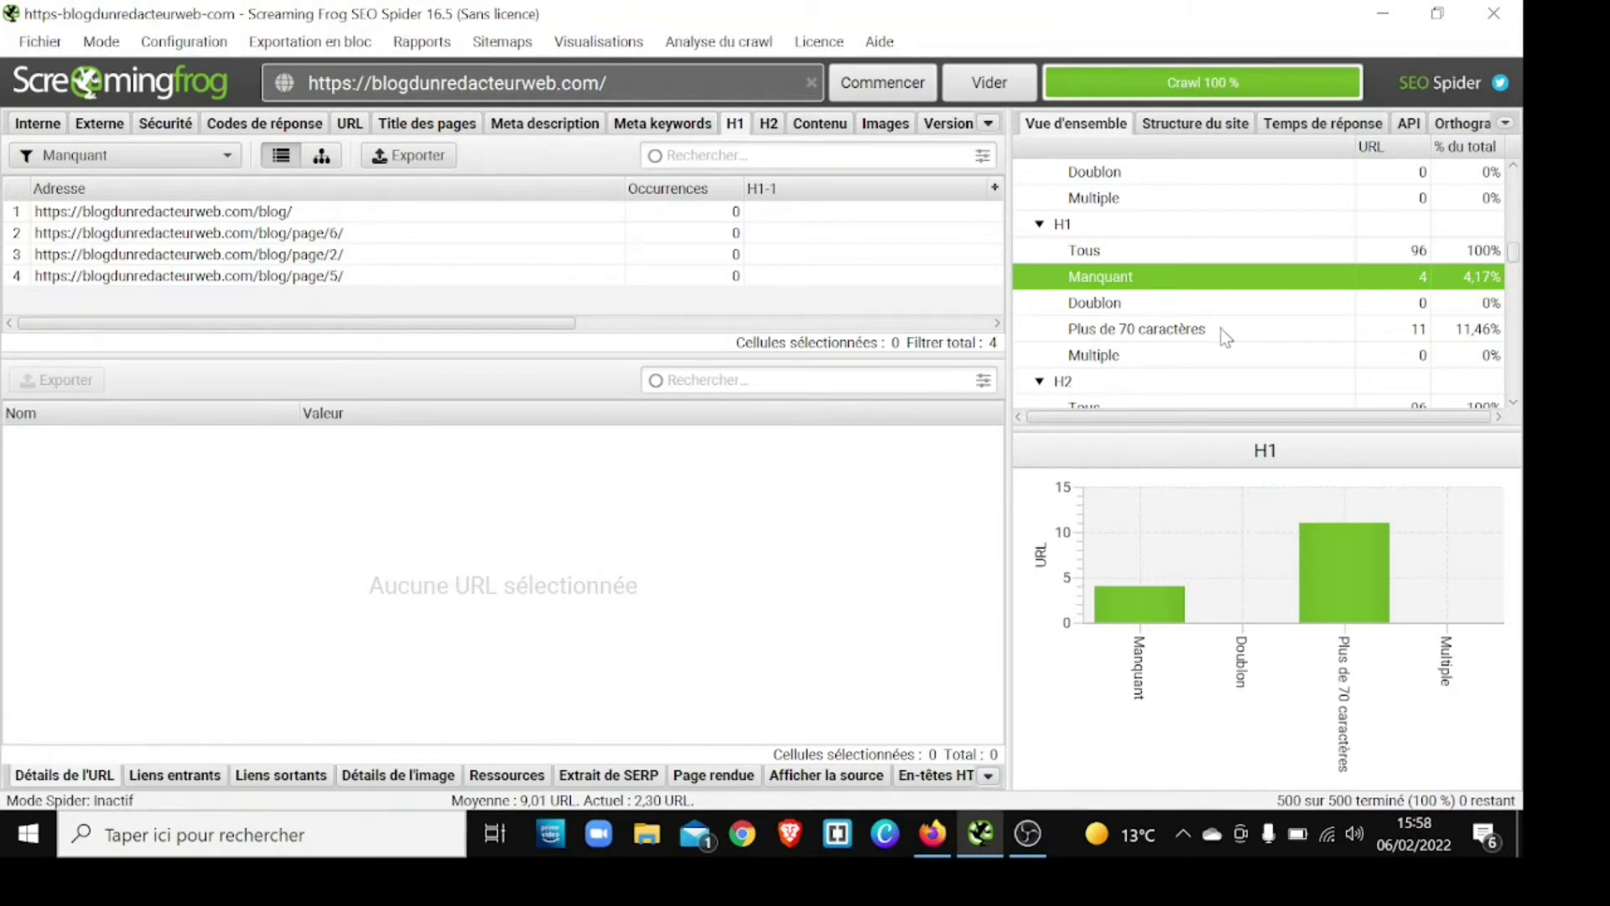
pyautogui.click(1142, 300)
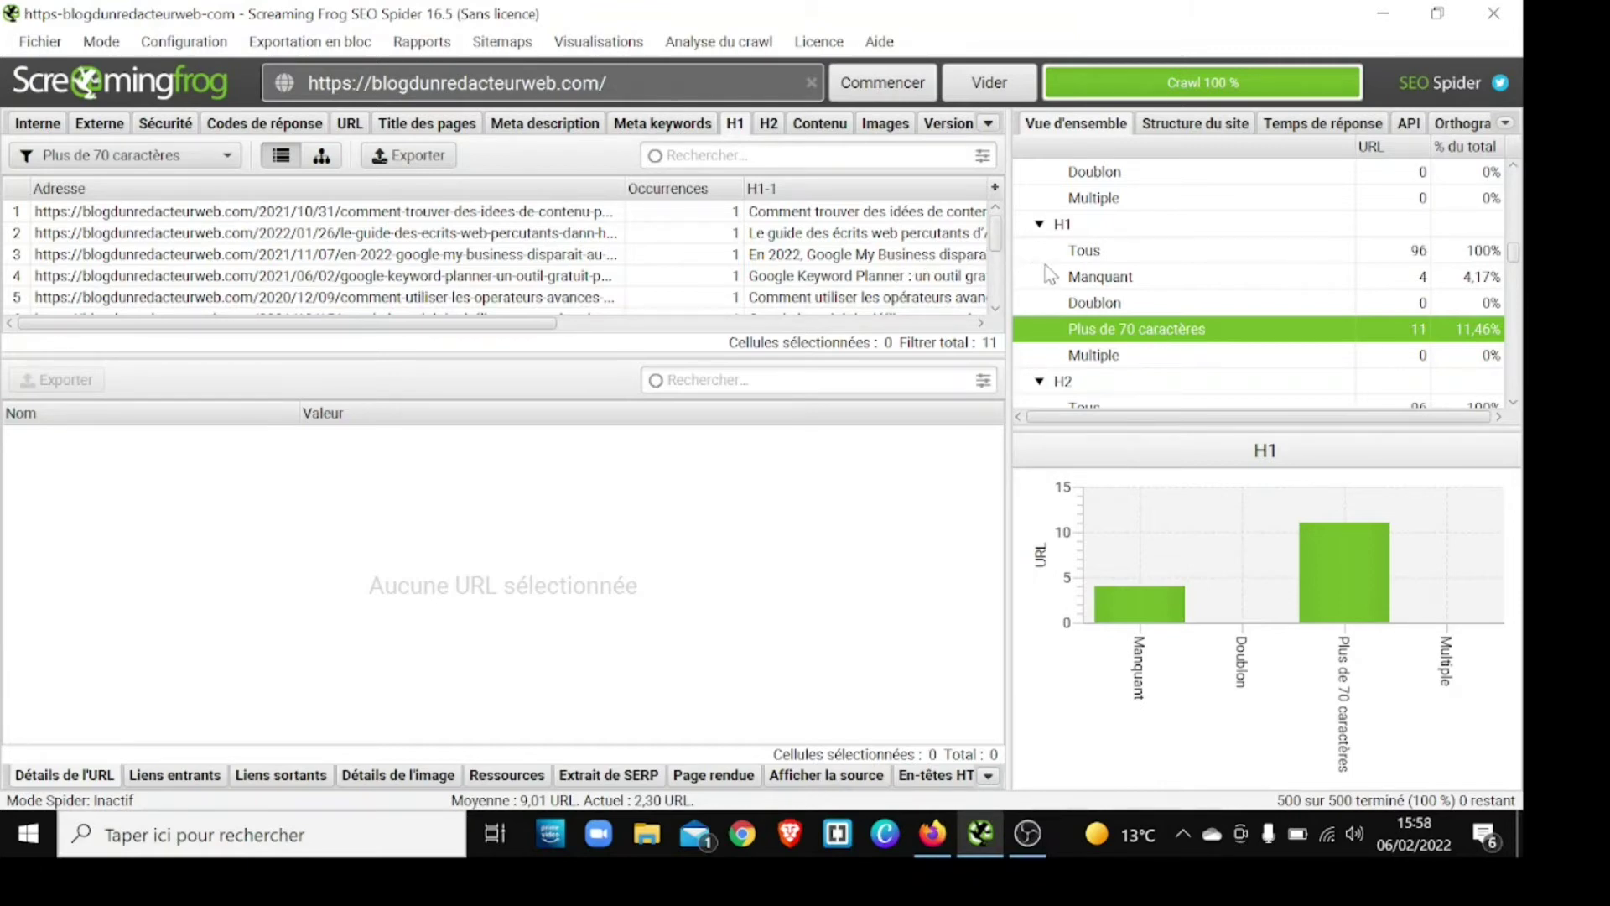
pyautogui.click(1187, 362)
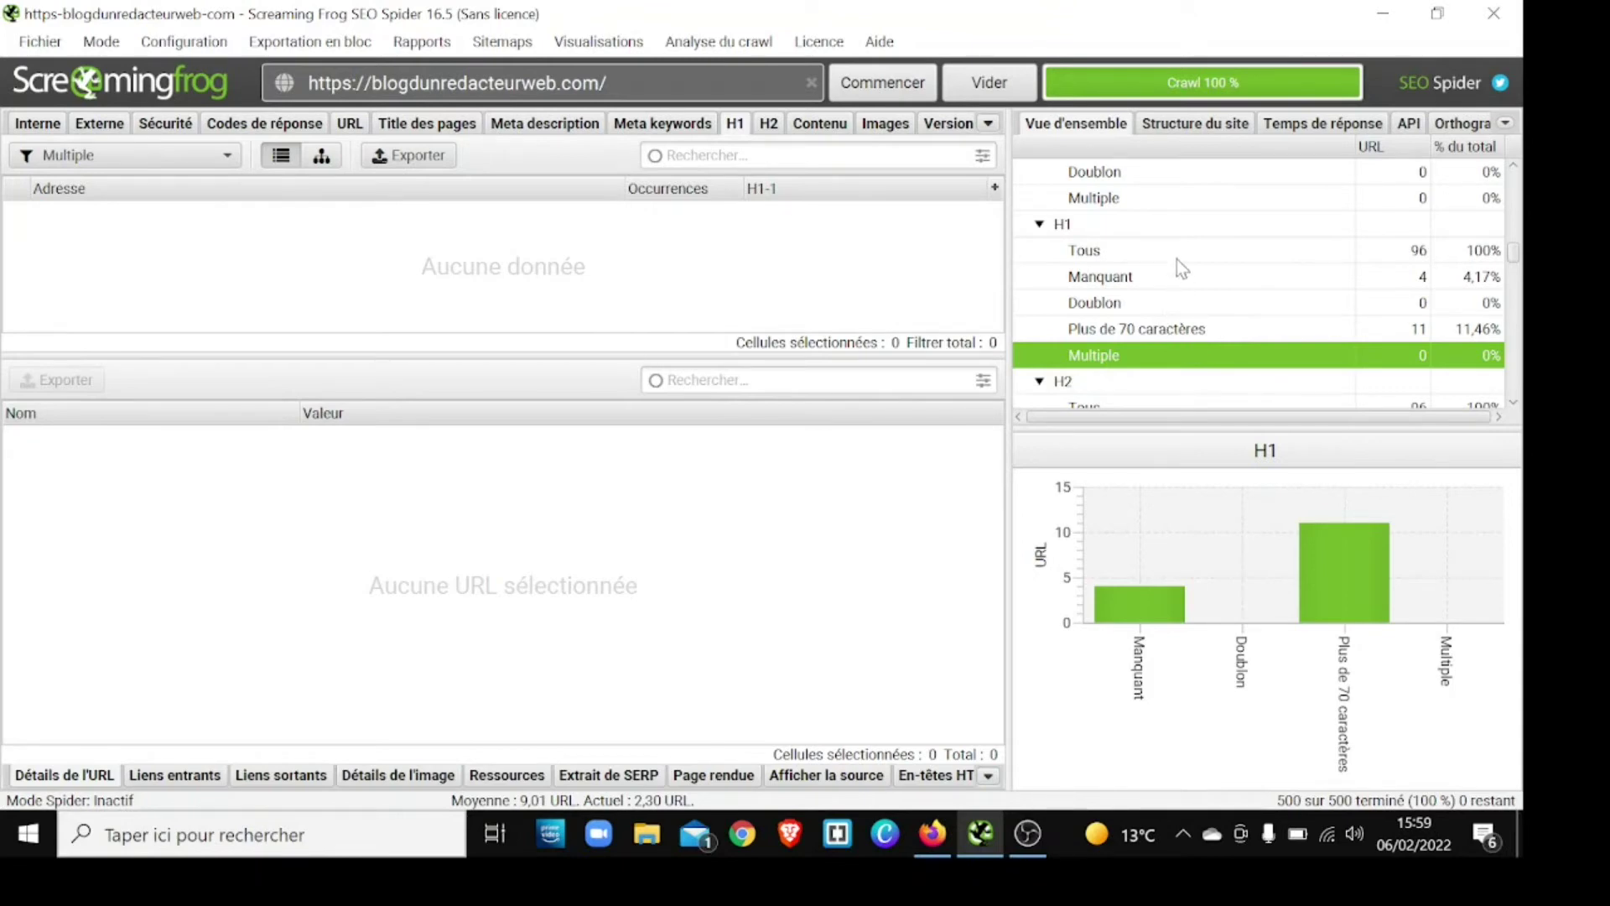
# - Display the H2 chart for all URLs and list the pages whose H2 is missing
pyautogui.scroll(-2, 1176, 252)
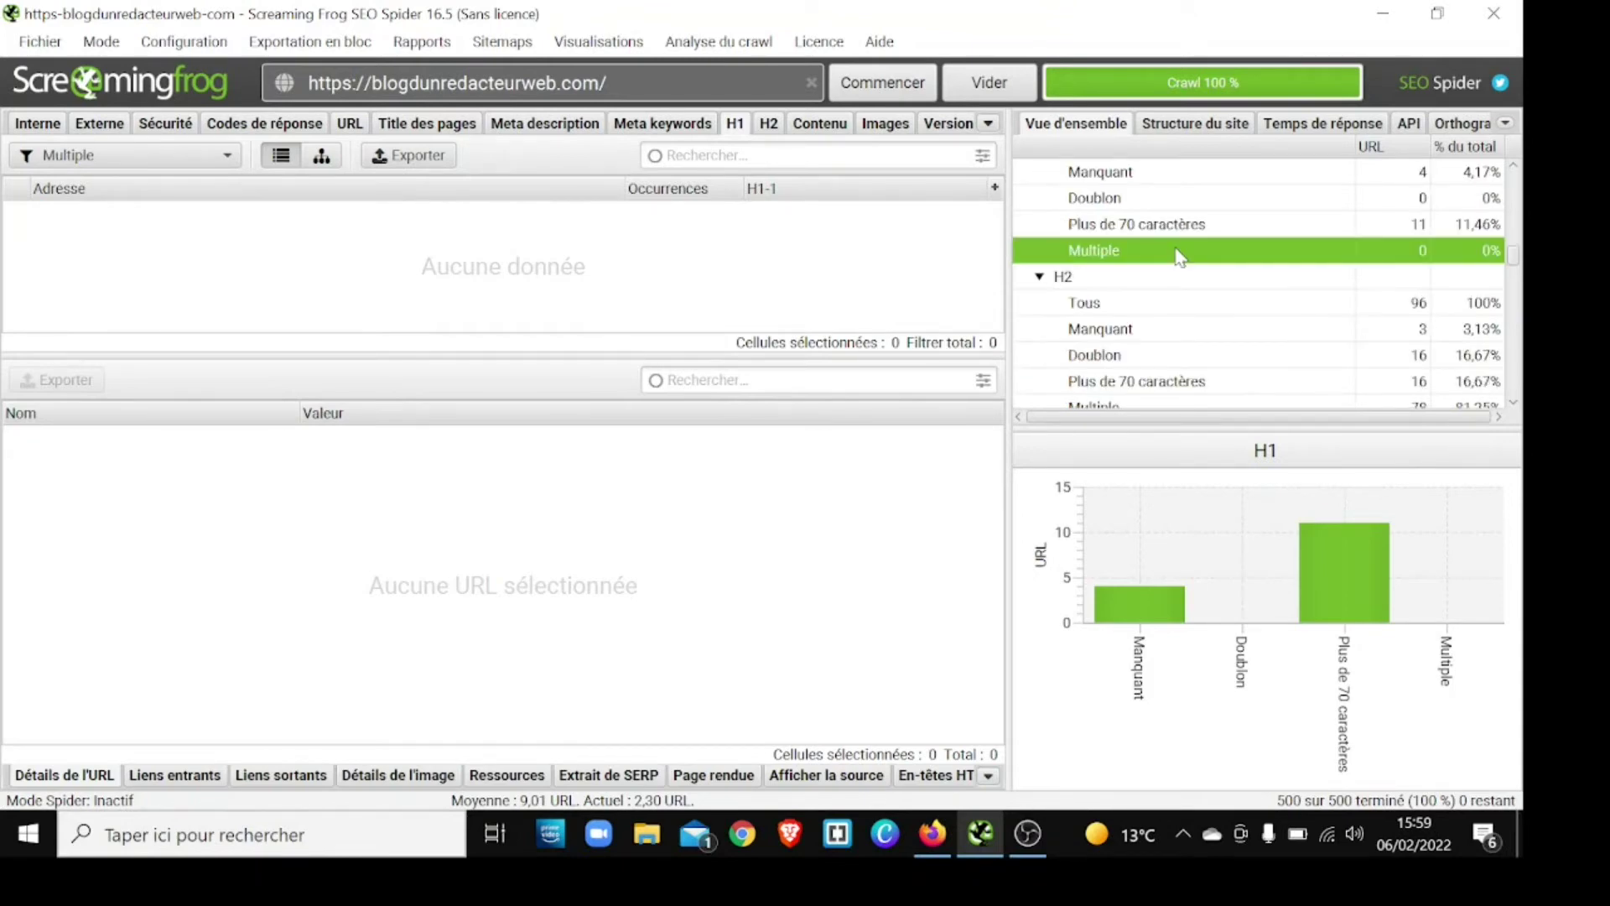
pyautogui.click(1178, 302)
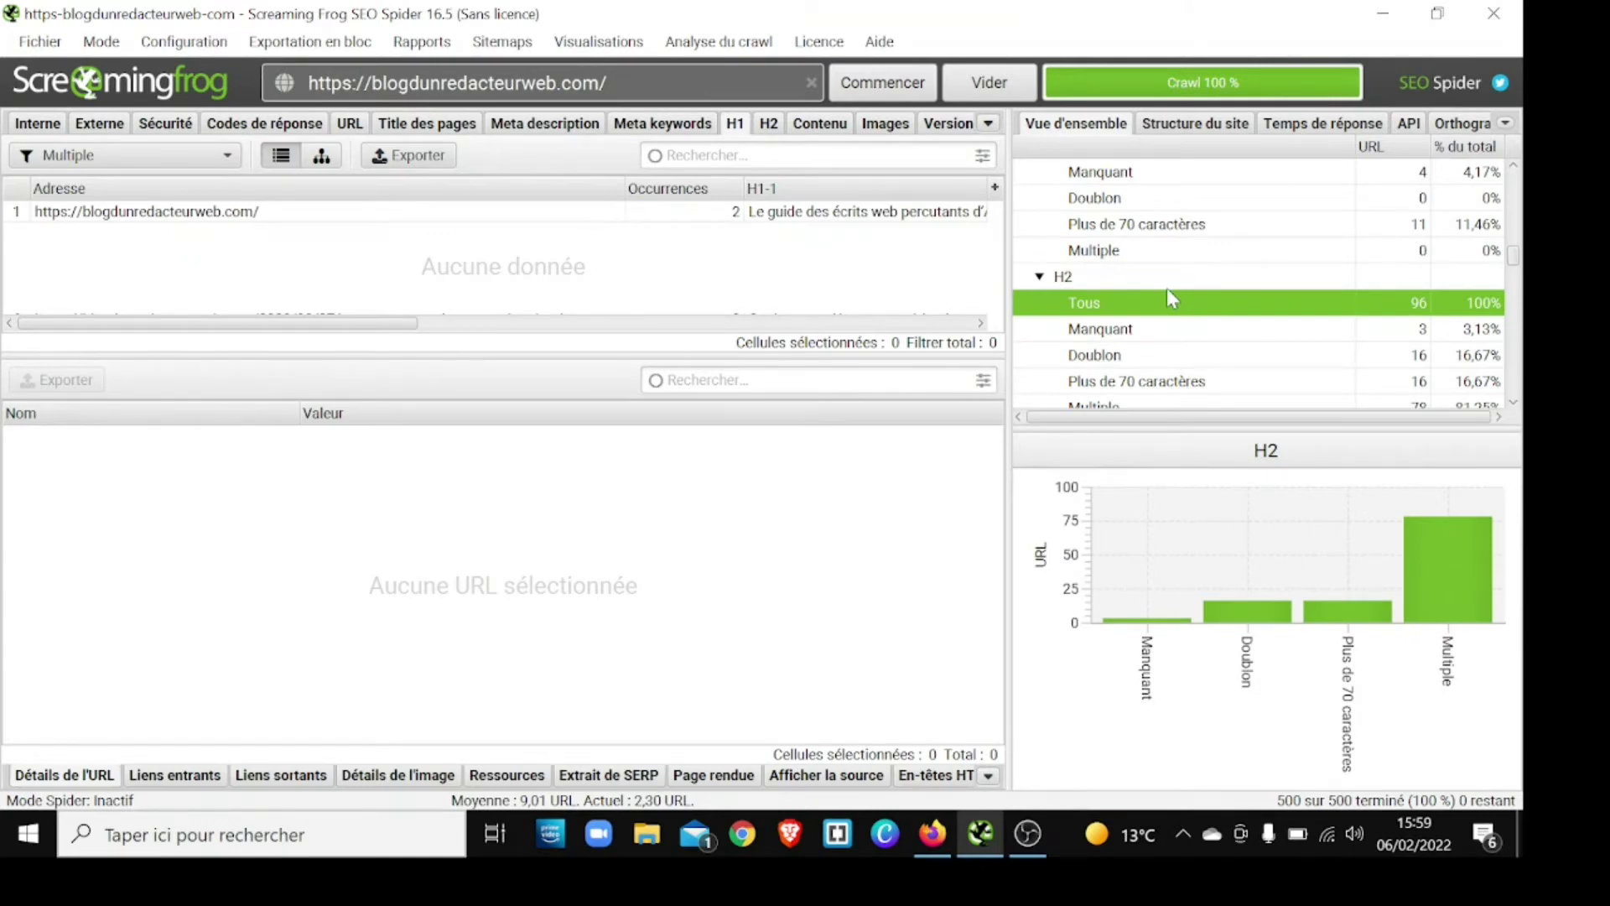
pyautogui.scroll(-1, 1178, 276)
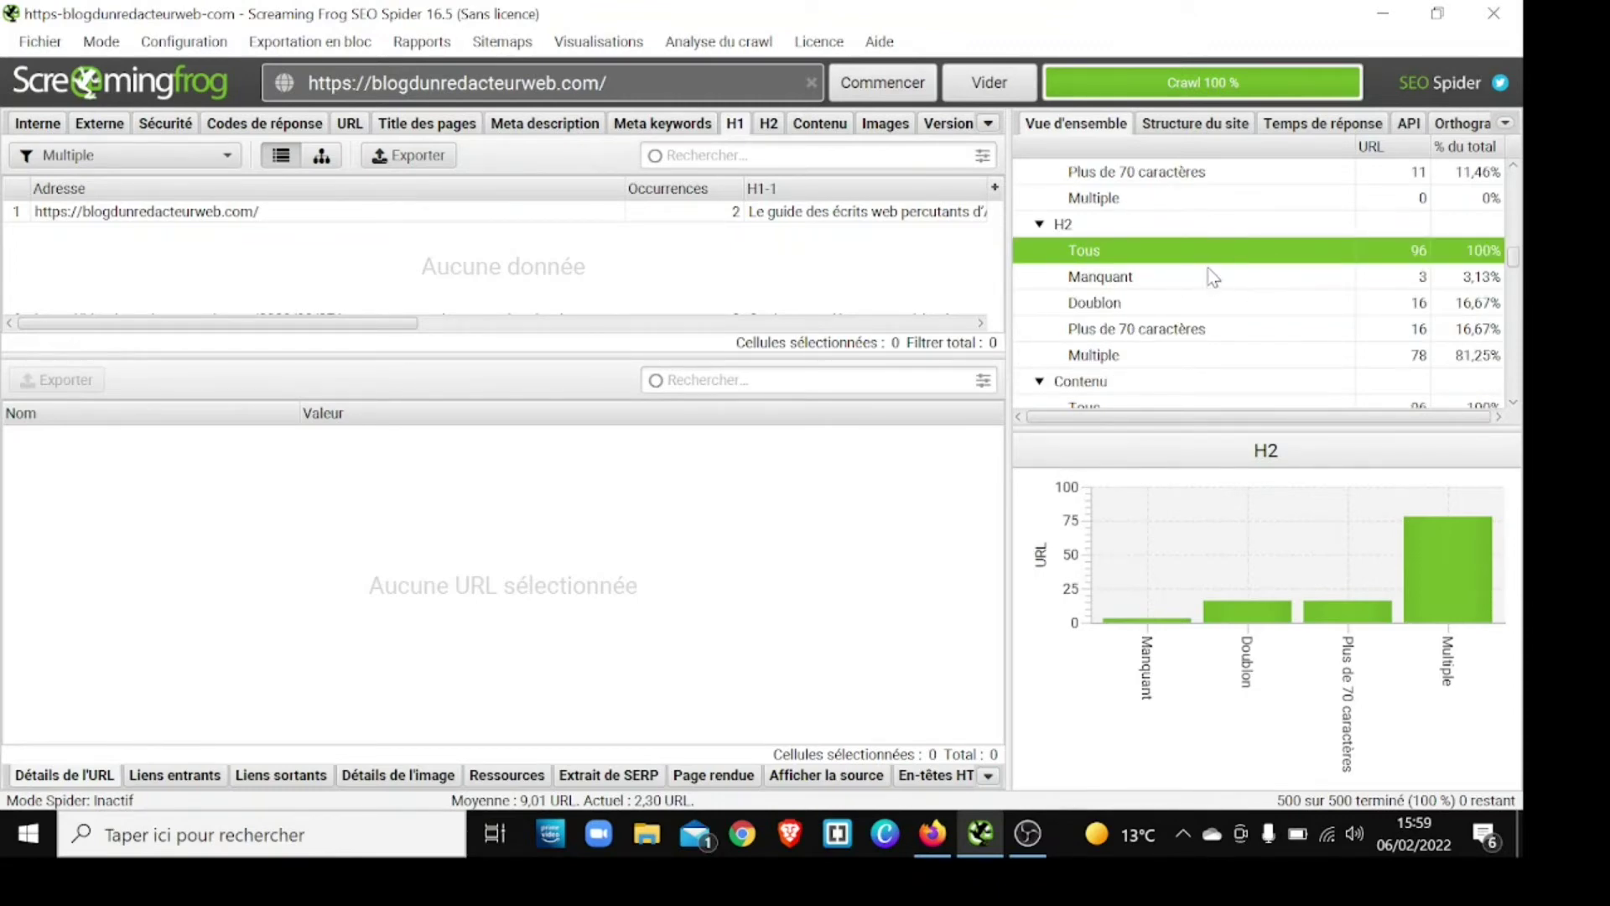
pyautogui.click(1213, 276)
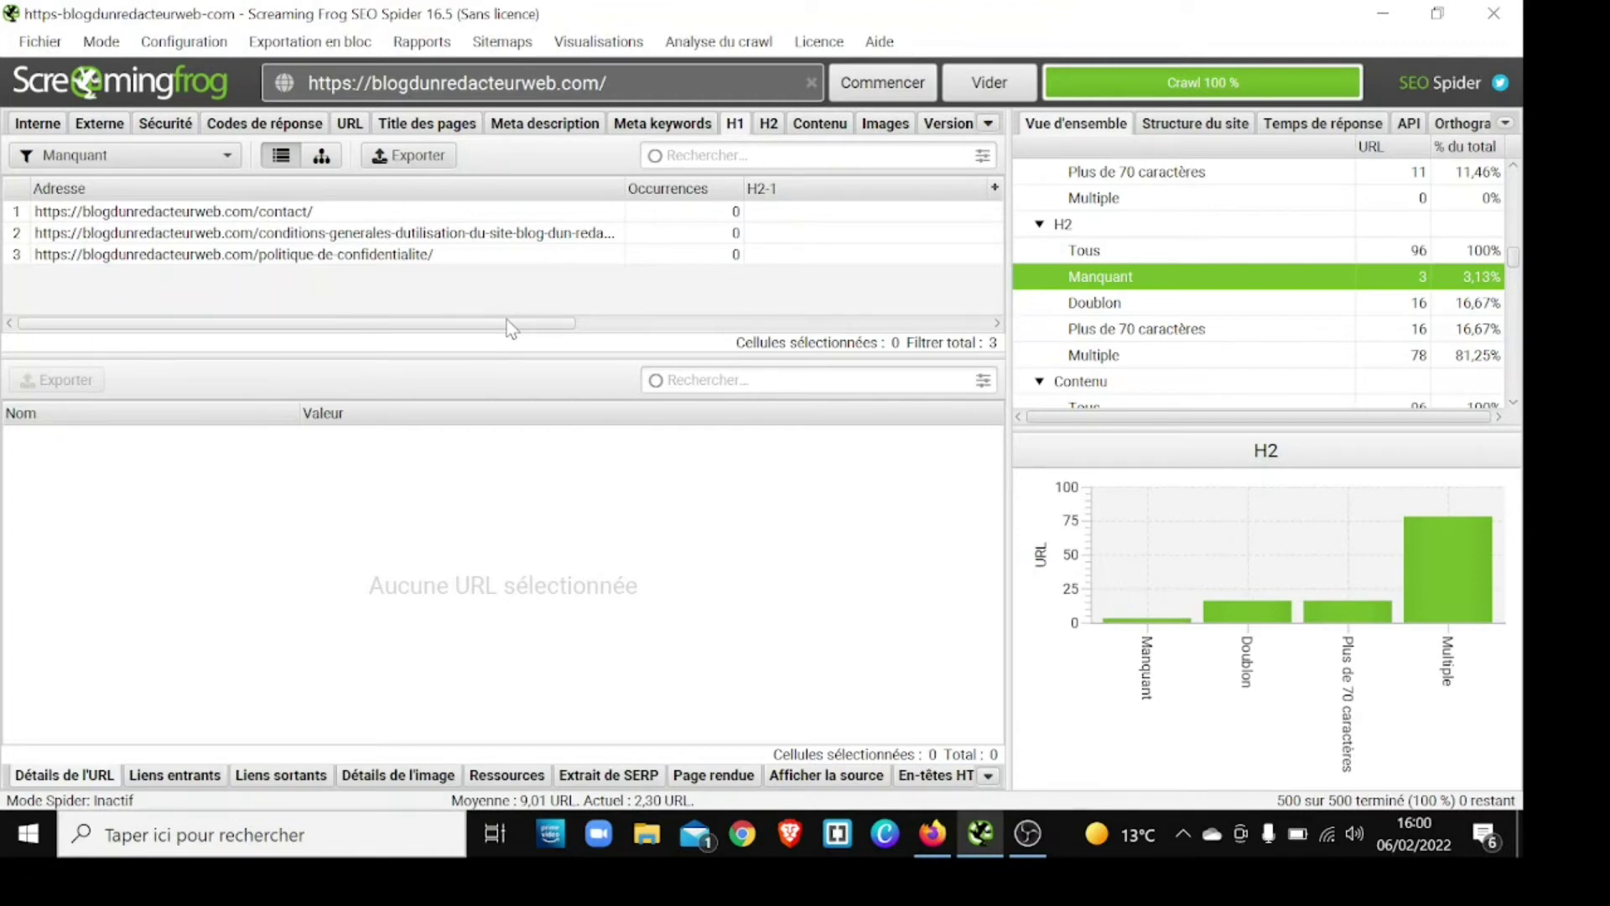
# - Review the list of URLs with duplicate H2 headings
pyautogui.click(1126, 310)
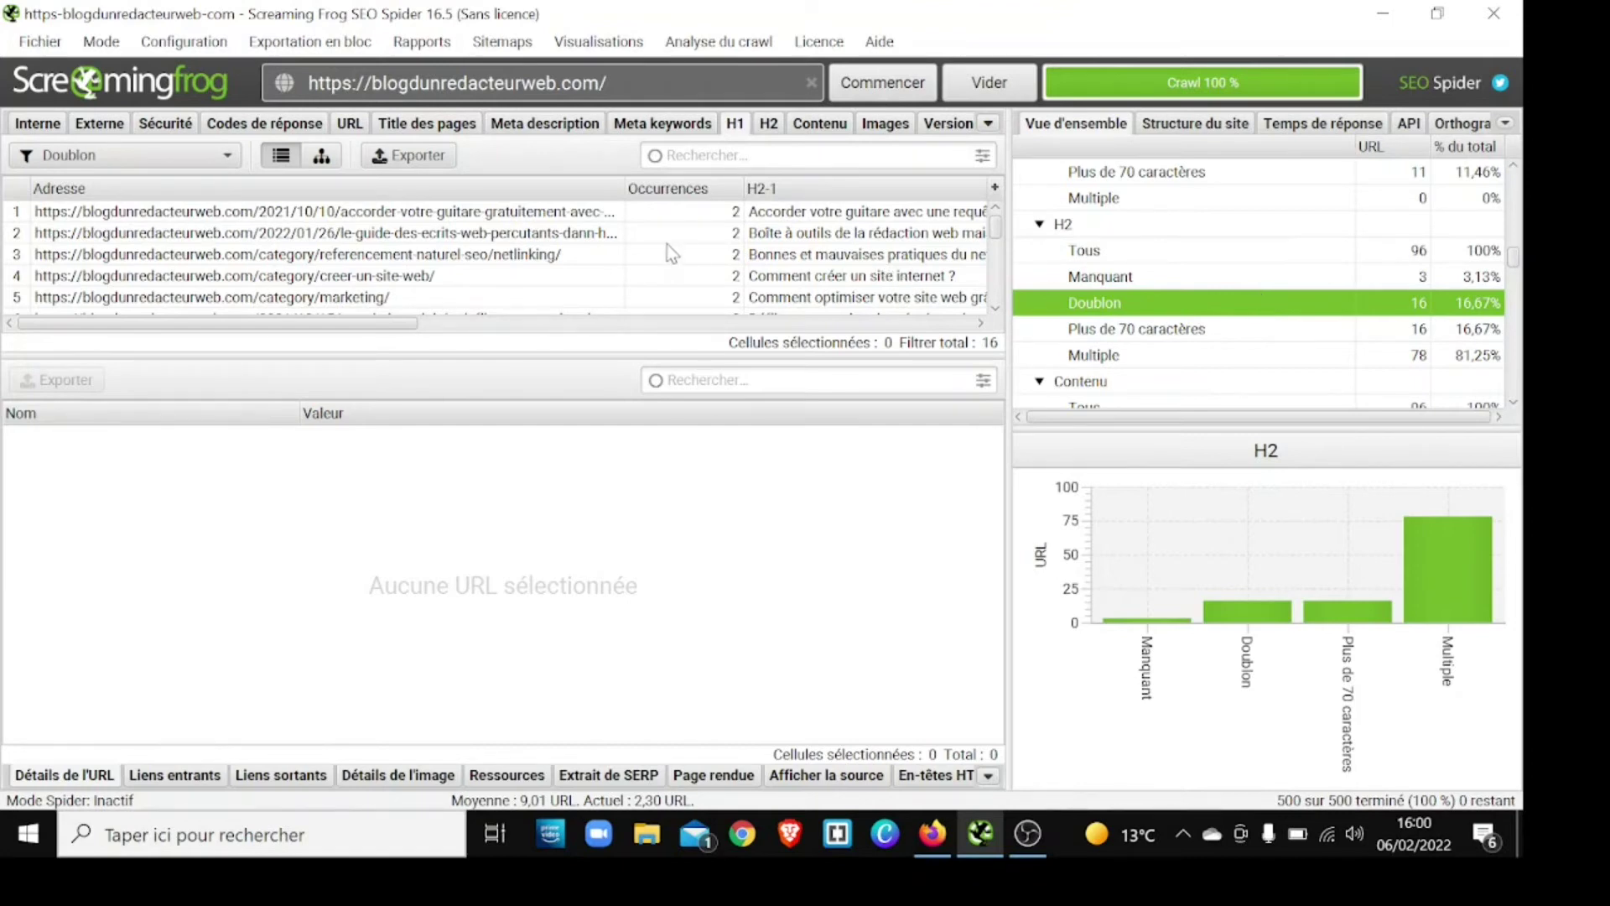
pyautogui.scroll(-2, 667, 245)
pyautogui.scroll(-5, 667, 261)
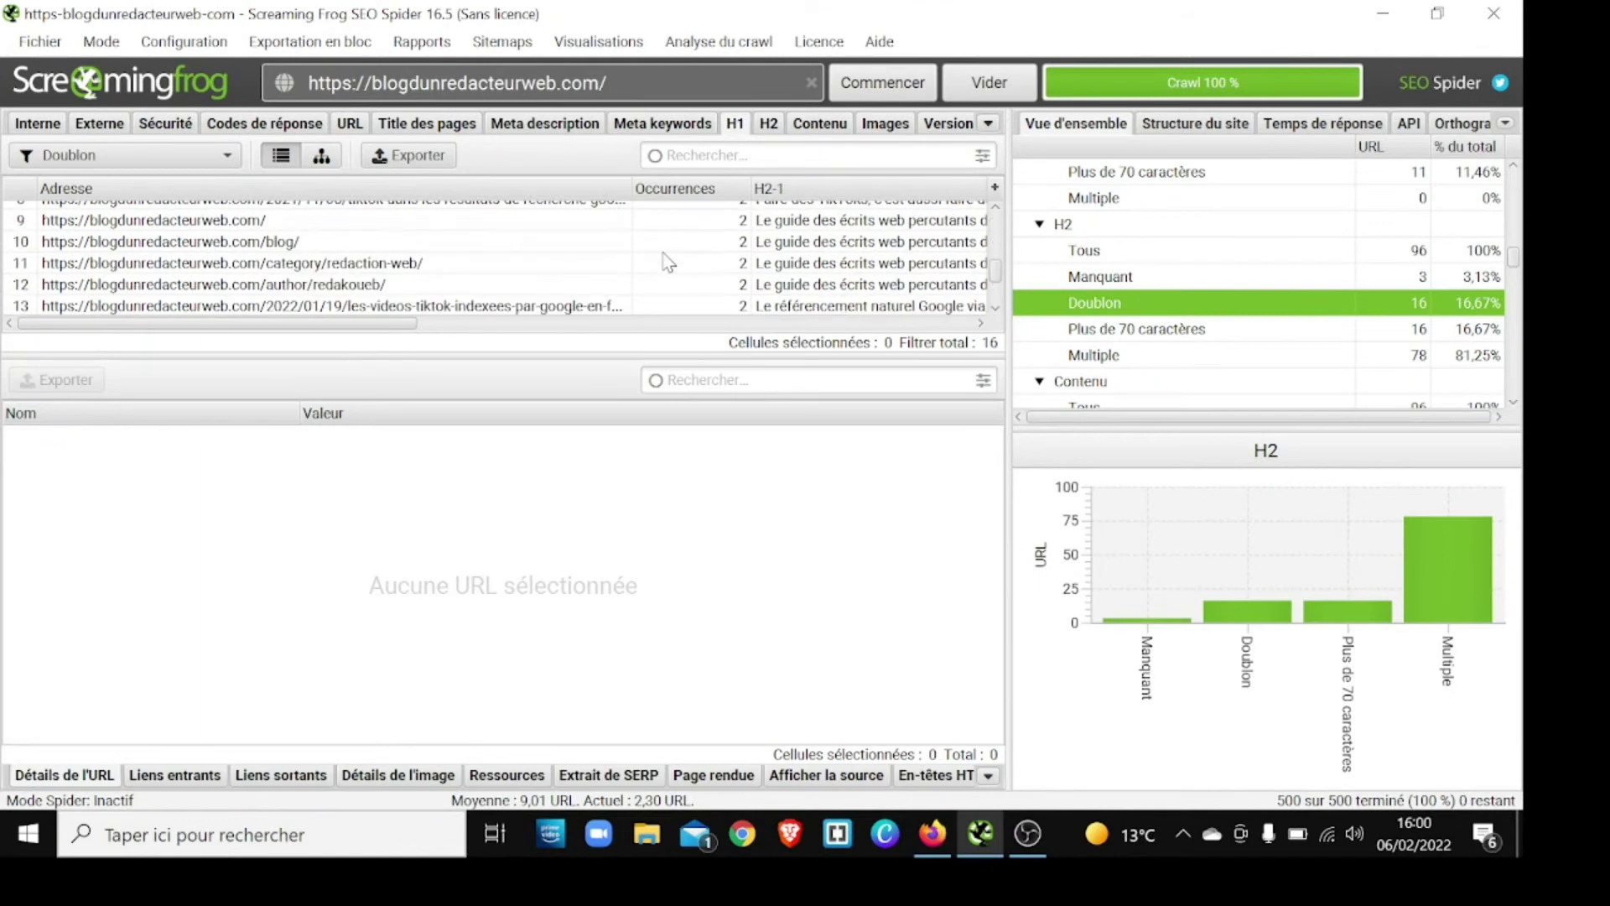
pyautogui.scroll(4, 668, 263)
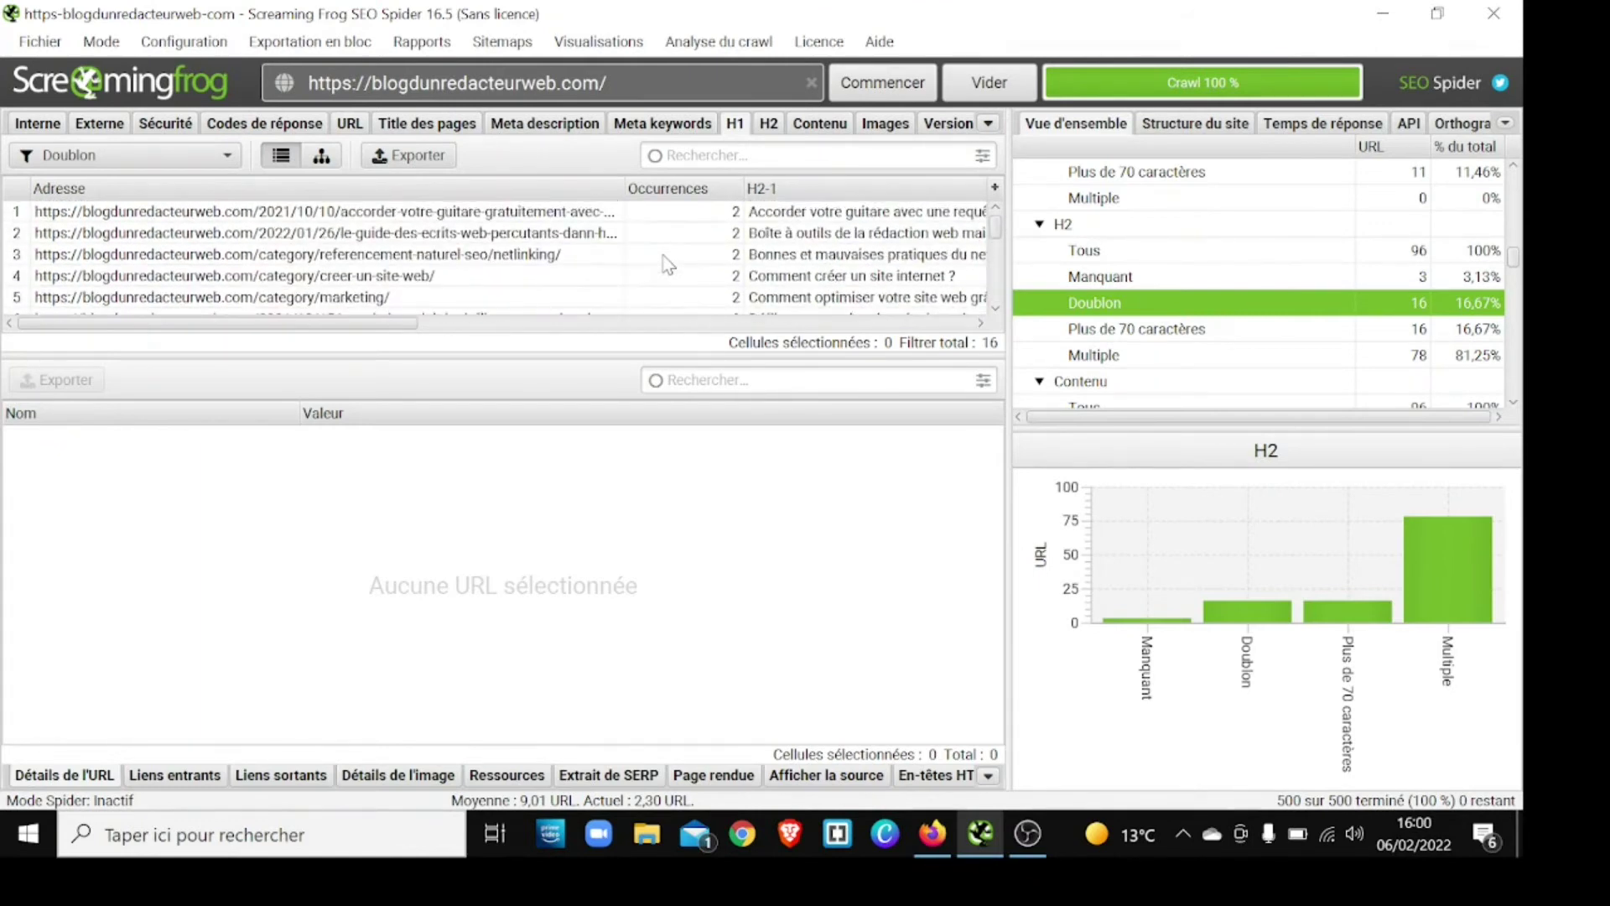
# - List the URLs with H2 headings over 70 characters and examine the H2-1 text and length columns
pyautogui.click(1244, 327)
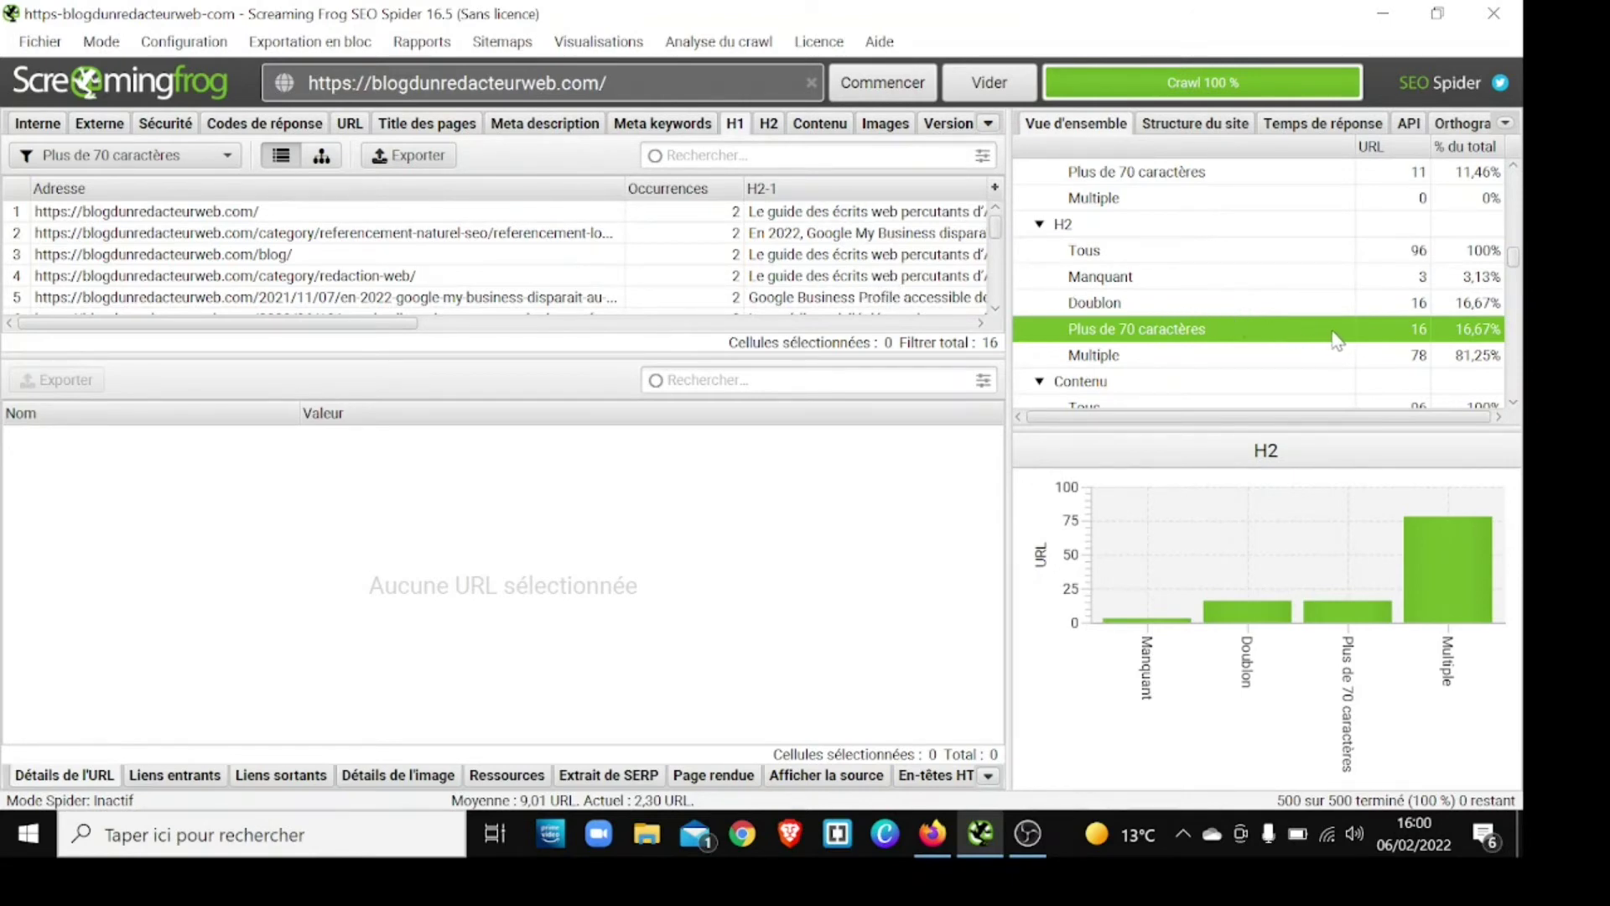
pyautogui.scroll(-2, 836, 266)
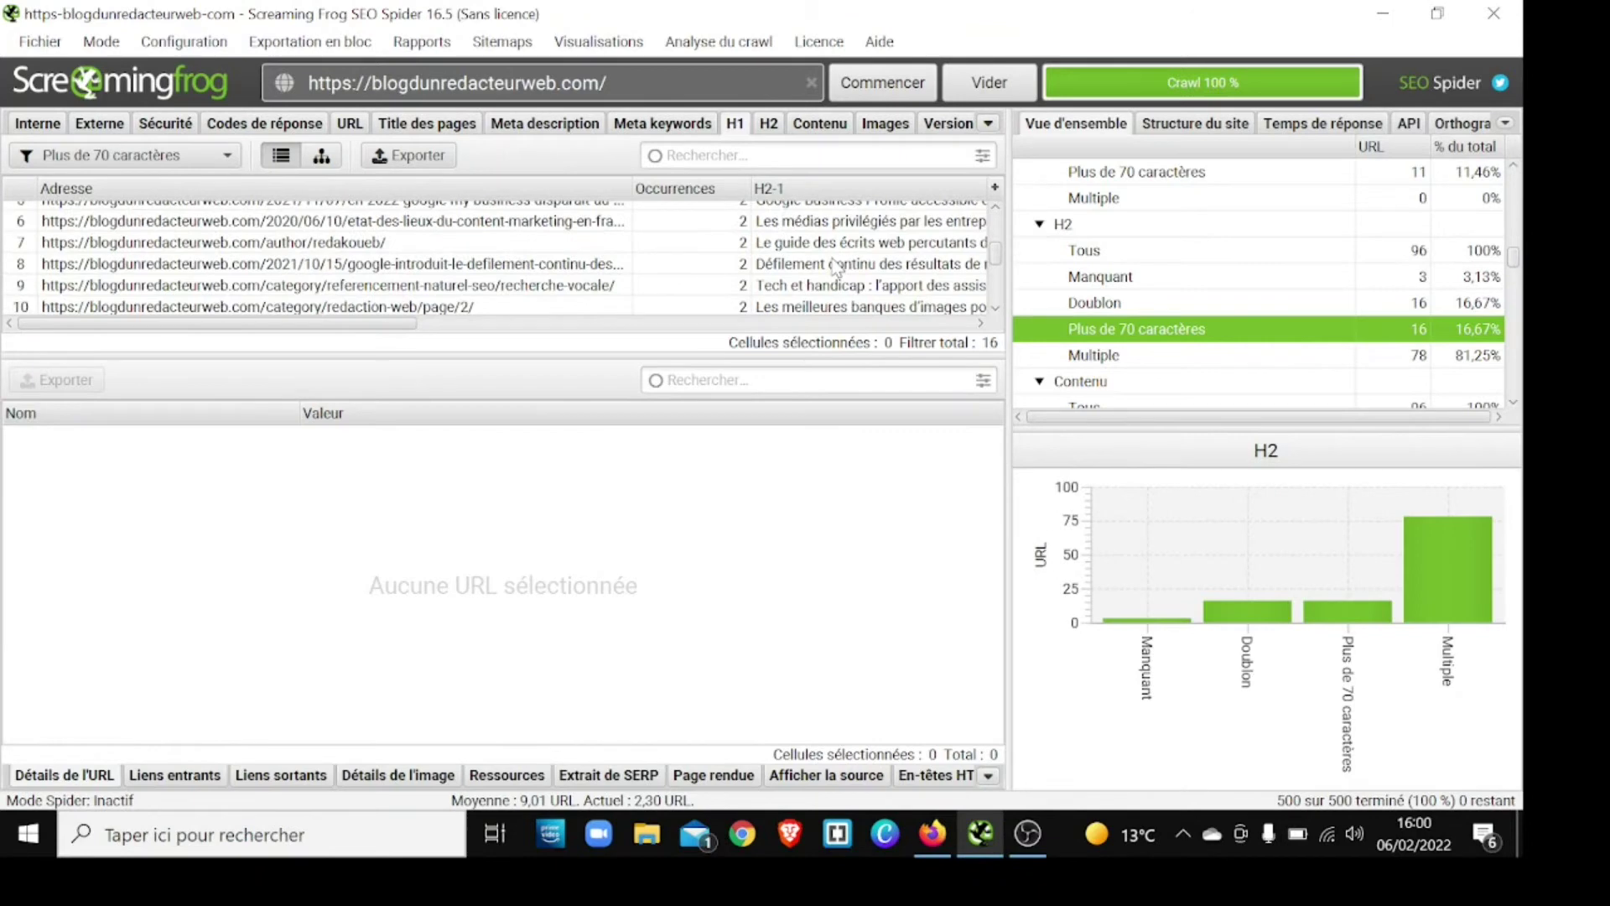
pyautogui.scroll(-1, 836, 267)
pyautogui.scroll(-2, 839, 262)
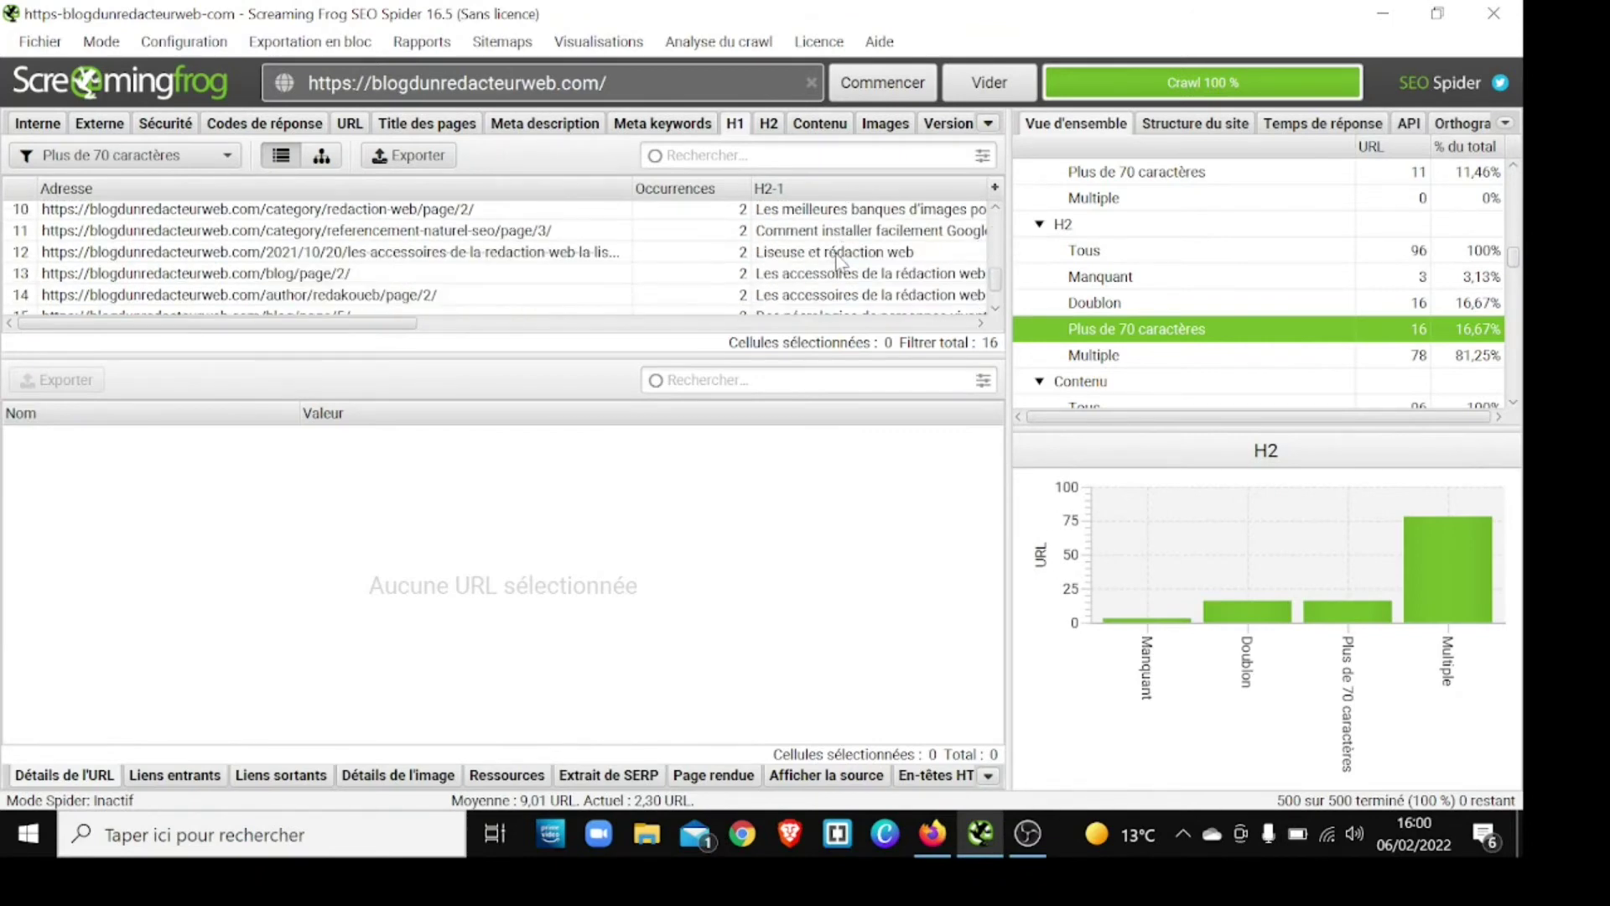
pyautogui.scroll(3, 837, 262)
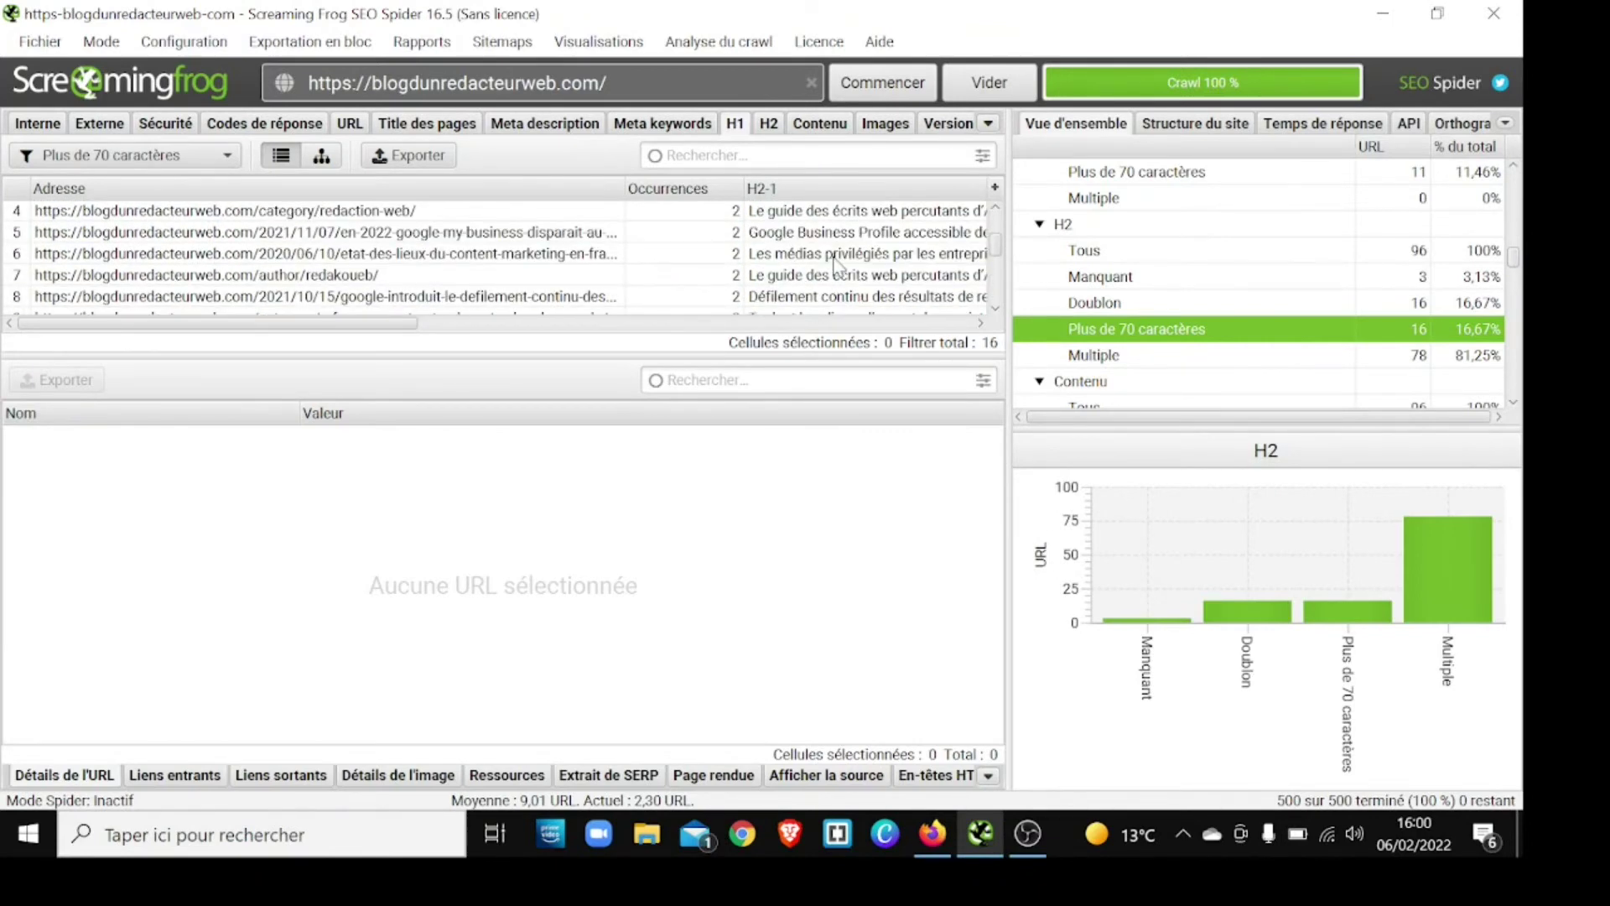
pyautogui.scroll(1, 836, 263)
pyautogui.moveTo(414, 324); pyautogui.dragTo(565, 334)
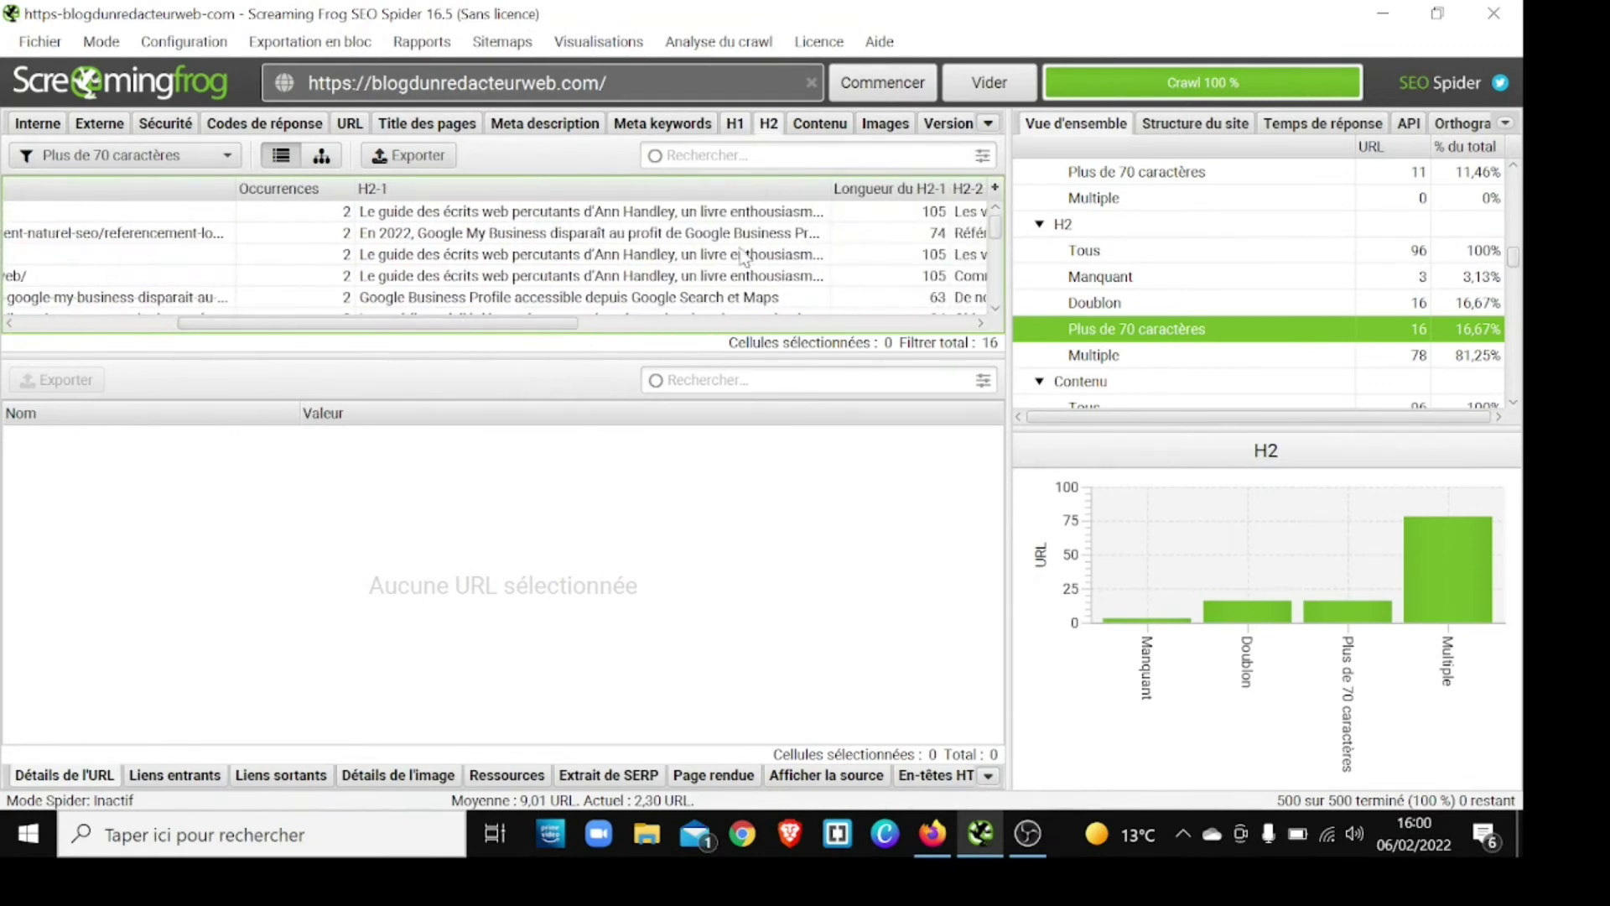
# - Widen the H2-1 column, sort the long H2 headings by ascending H2-1 length, and review the matching addresses
pyautogui.moveTo(832, 185); pyautogui.dragTo(973, 185)
pyautogui.moveTo(541, 324); pyautogui.dragTo(585, 324)
pyautogui.click(856, 190)
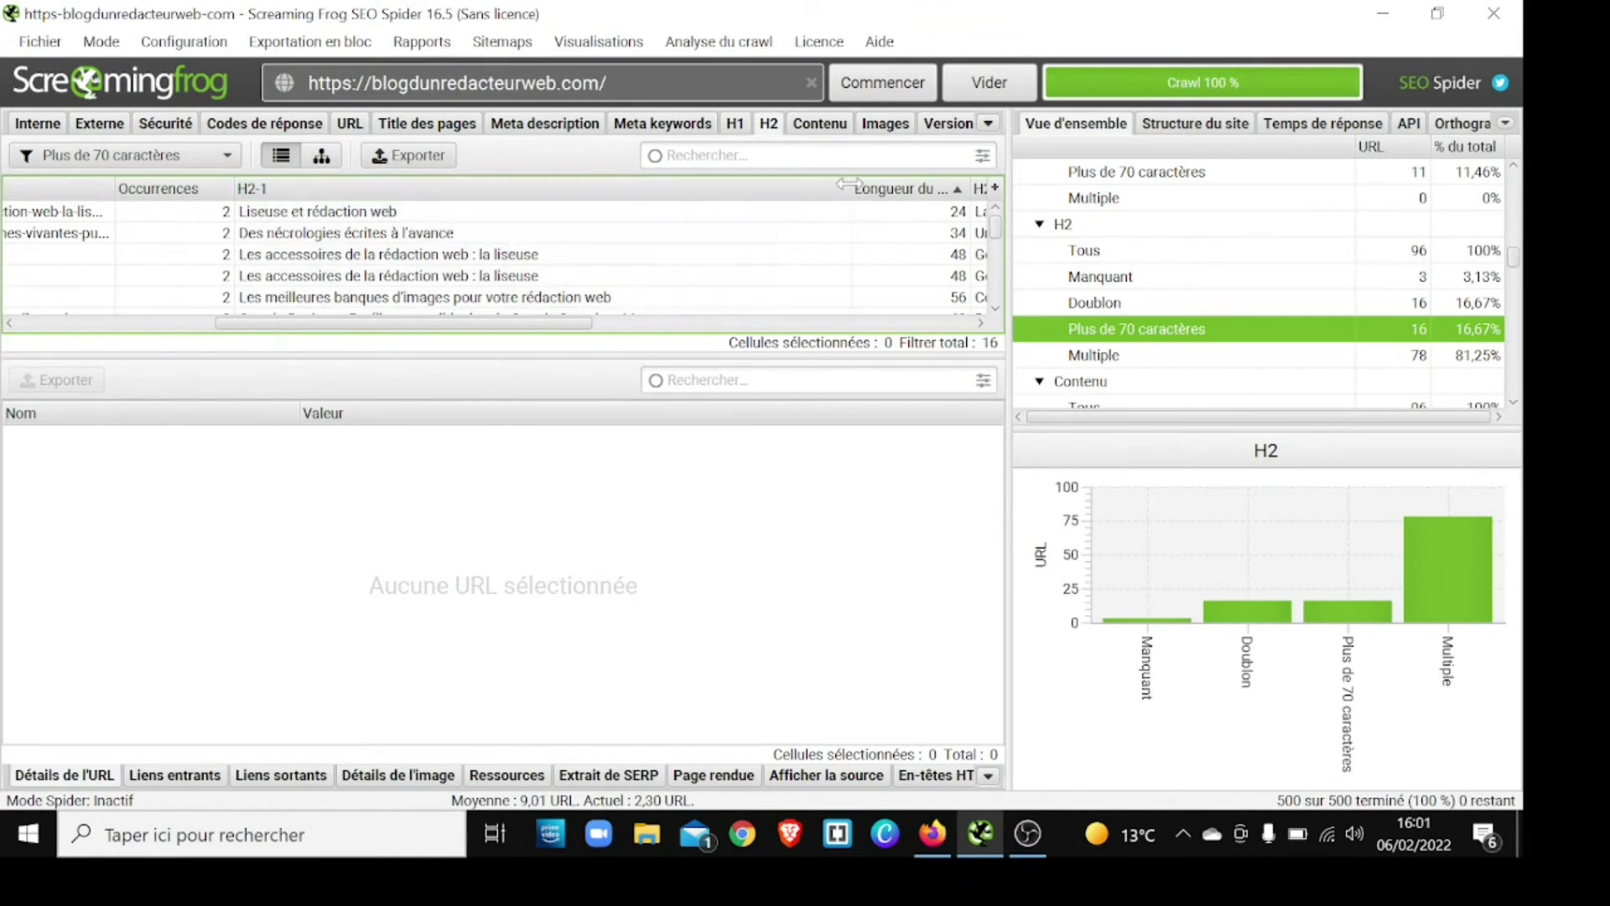
pyautogui.moveTo(851, 190); pyautogui.dragTo(918, 190)
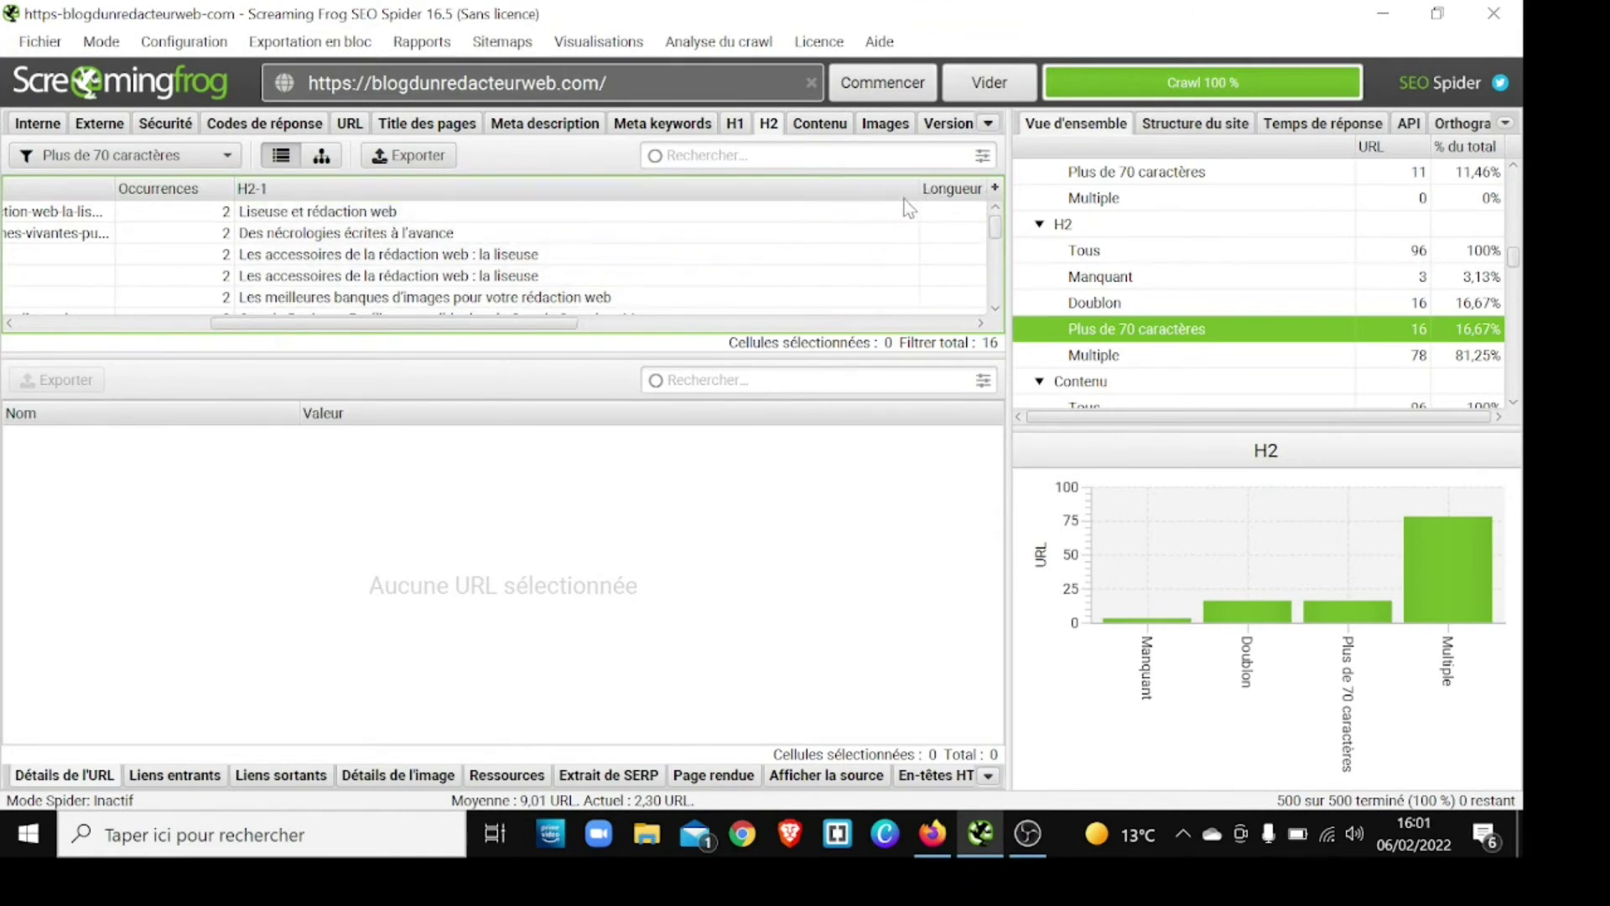
pyautogui.moveTo(559, 326); pyautogui.dragTo(310, 339)
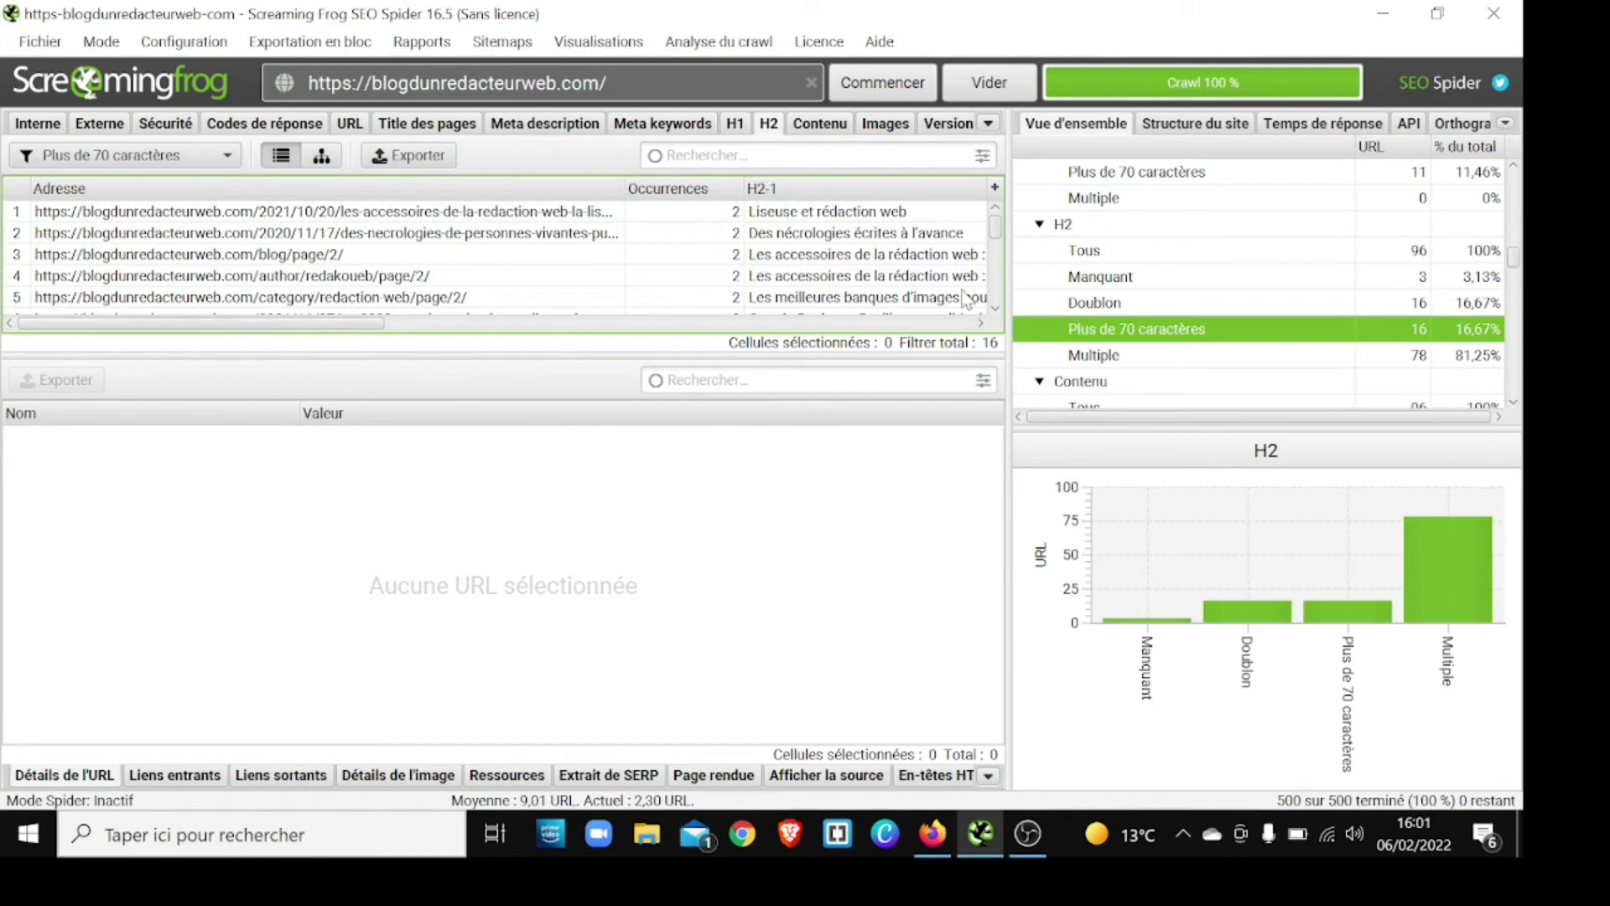
# - List the URLs that contain multiple H2 headings
pyautogui.click(1210, 352)
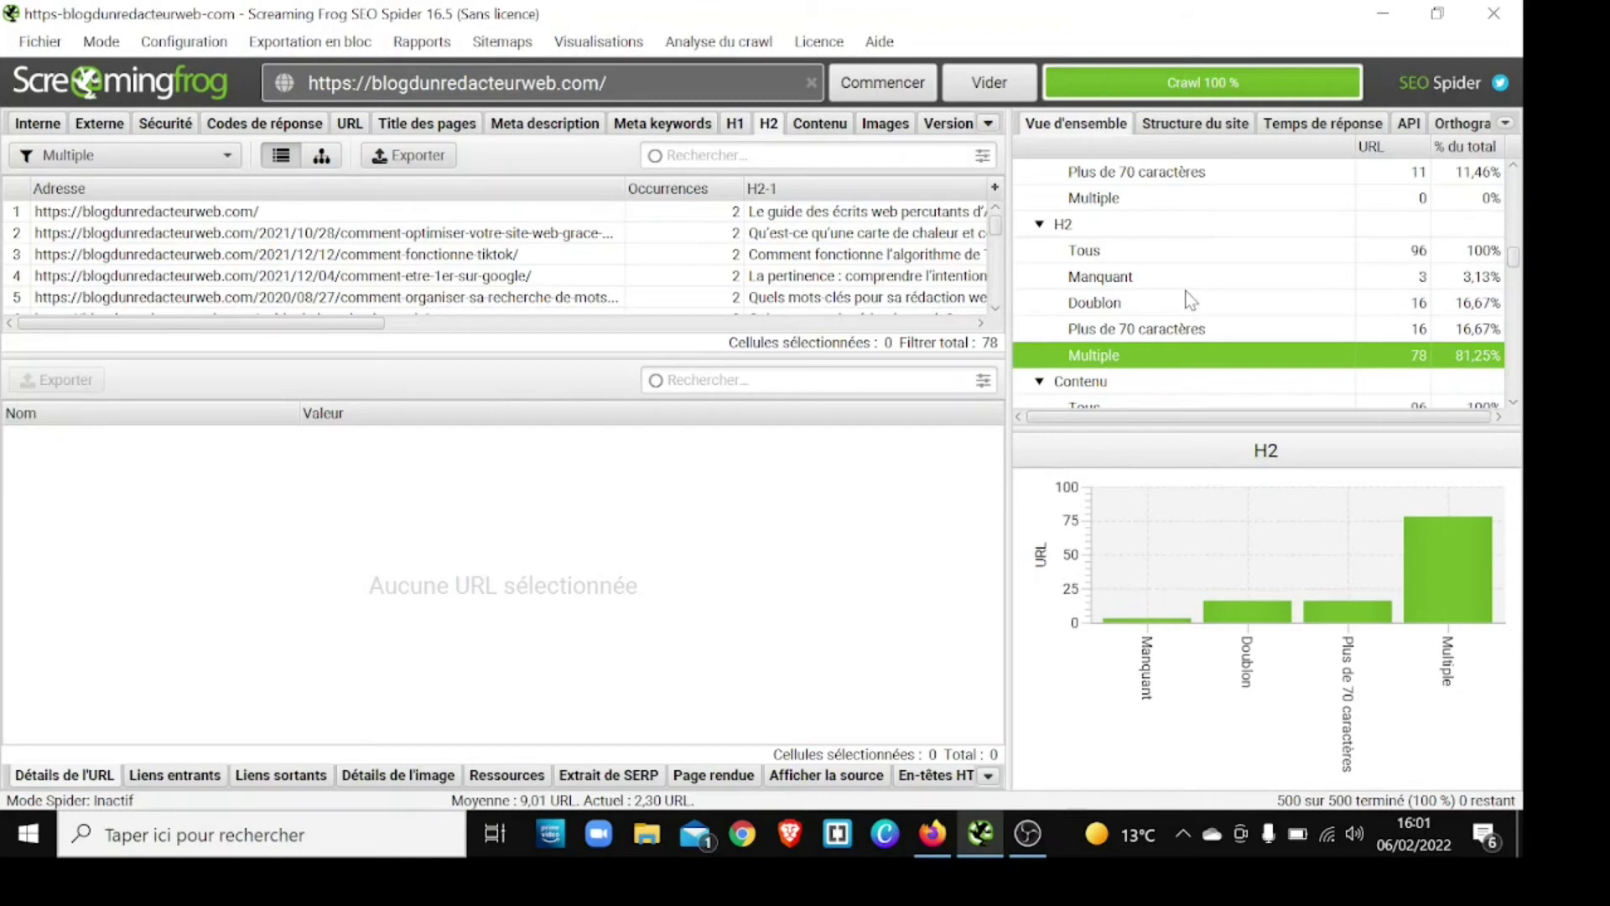
pyautogui.scroll(-2, 1384, 243)
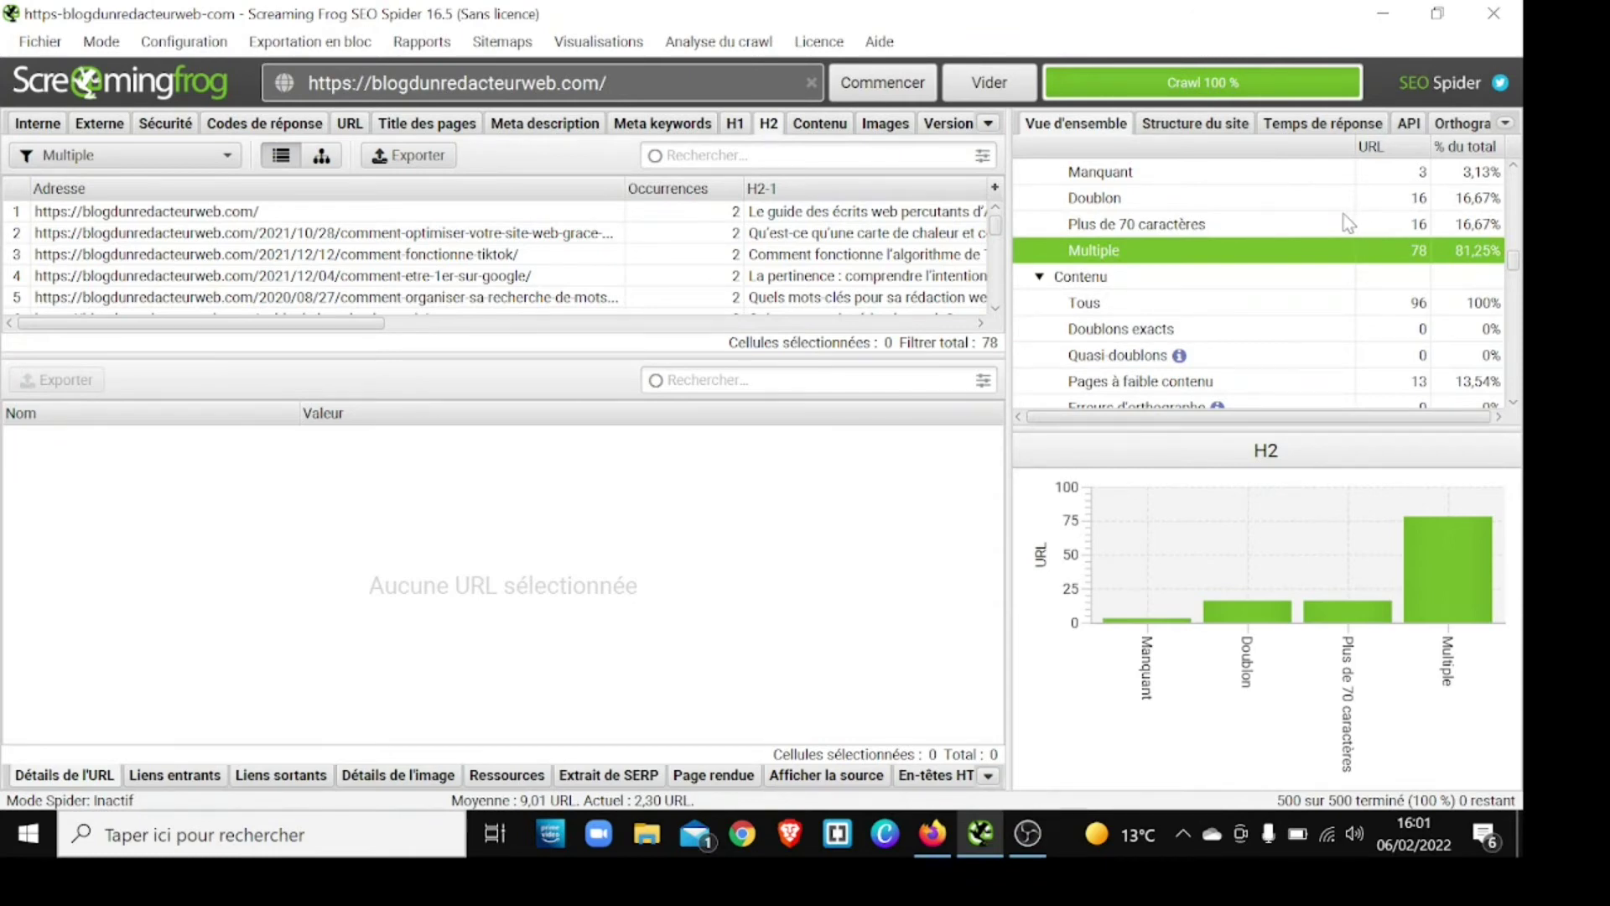
pyautogui.scroll(-1, 1294, 223)
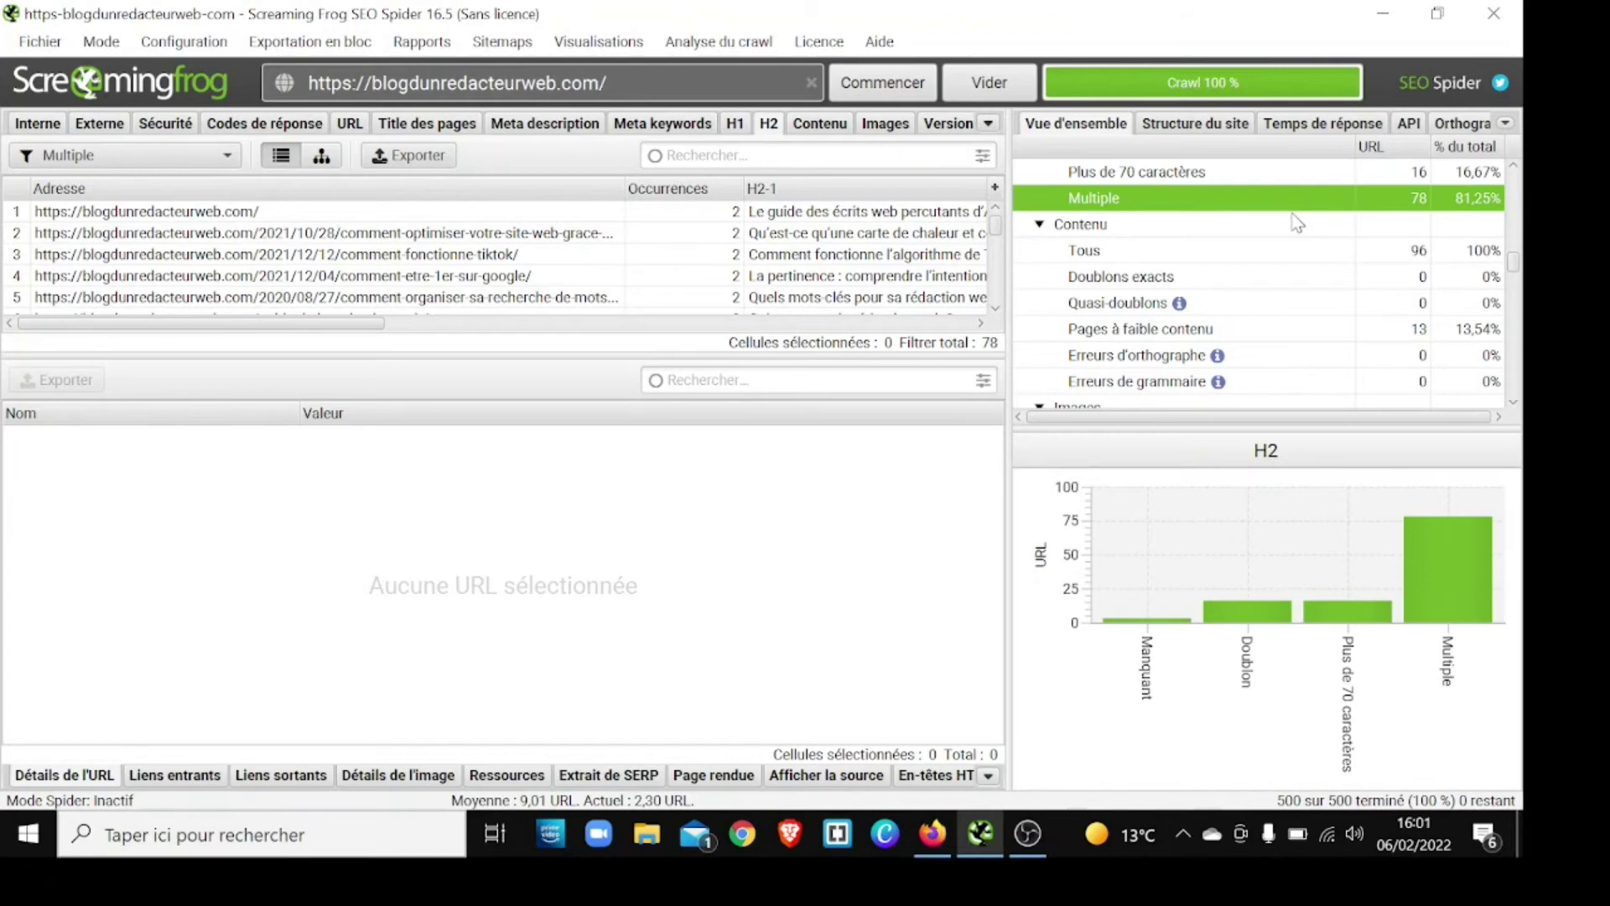
# - Display the Contenu chart, list all its URLs, and examine the word count of each page
pyautogui.click(1278, 233)
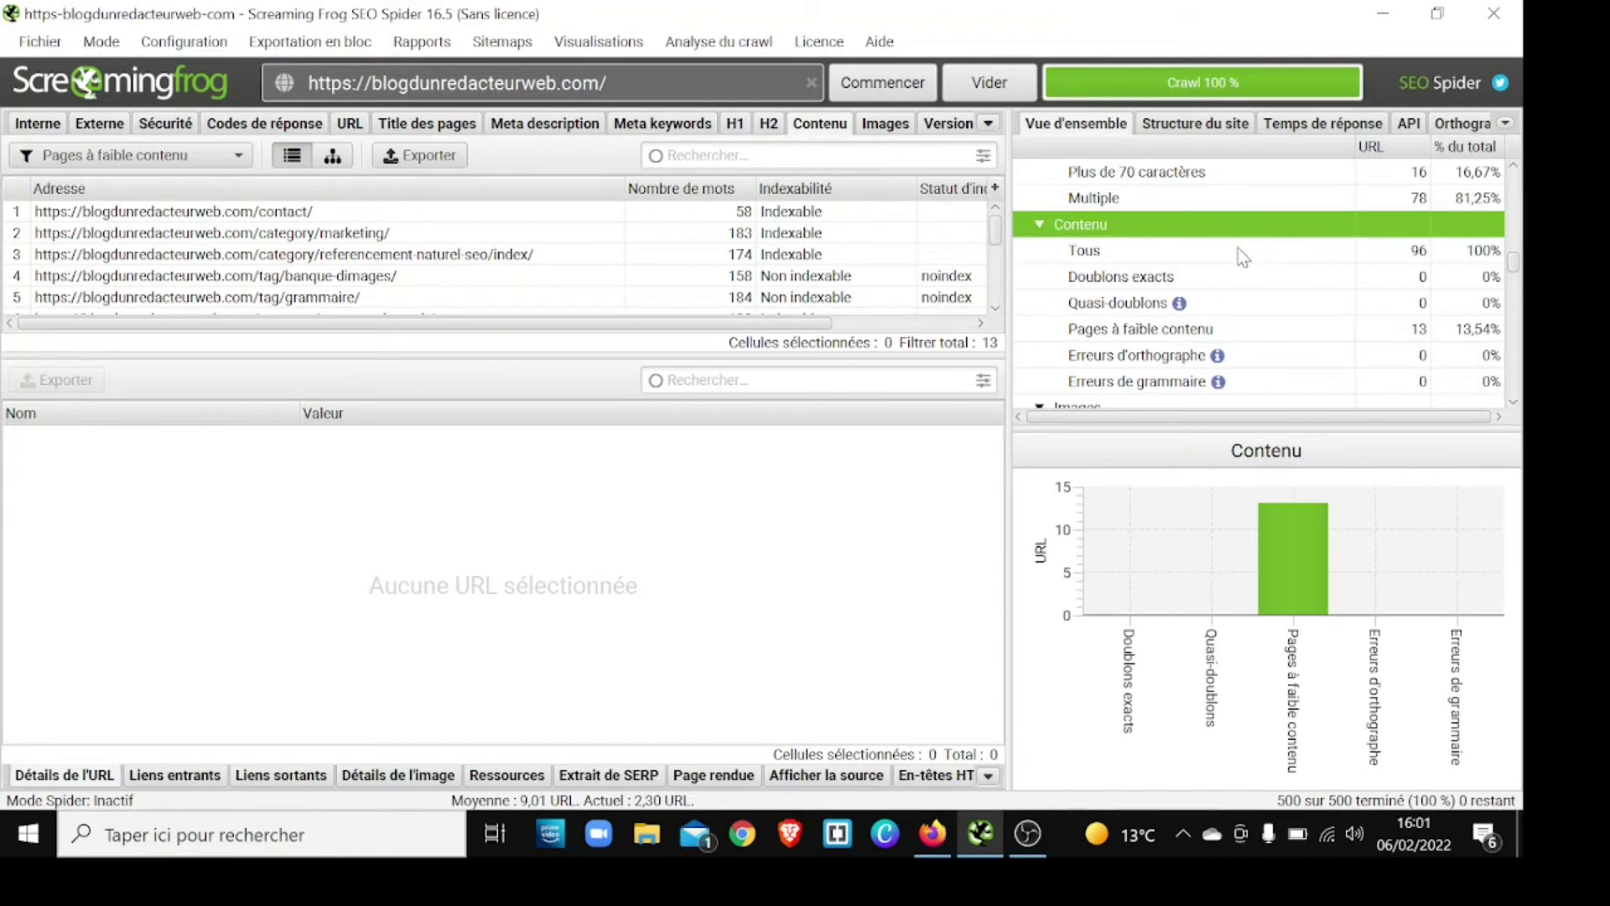
pyautogui.click(1101, 254)
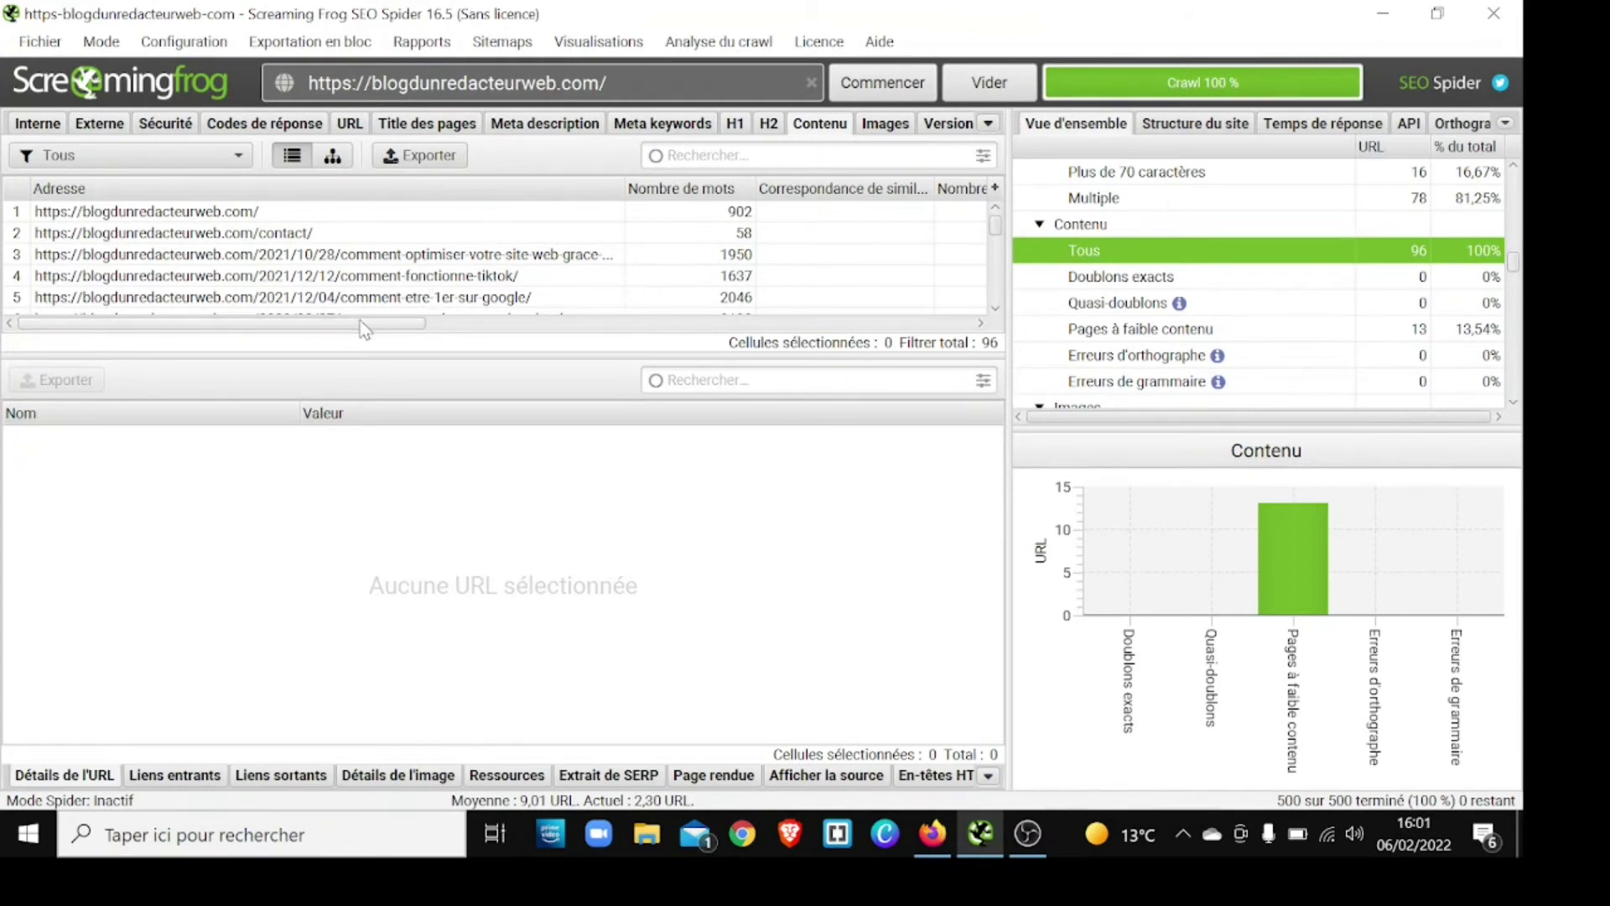
pyautogui.moveTo(364, 327)
pyautogui.mouseDown()
pyautogui.moveTo(625, 326)
pyautogui.moveTo(364, 319)
pyautogui.mouseUp()
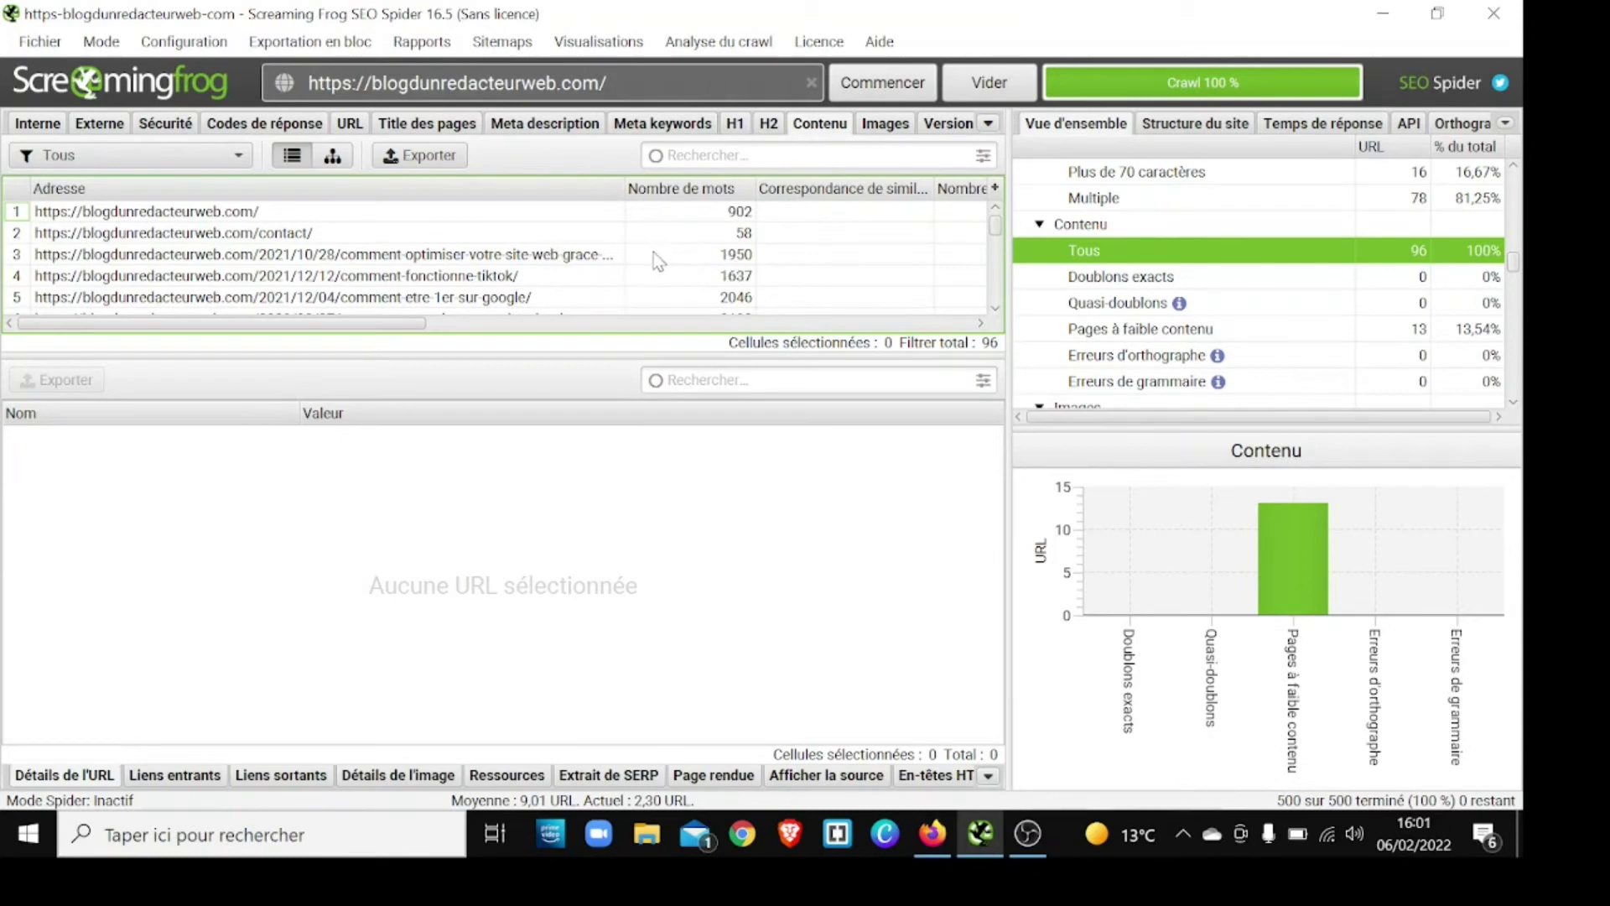
pyautogui.scroll(-1, 599, 260)
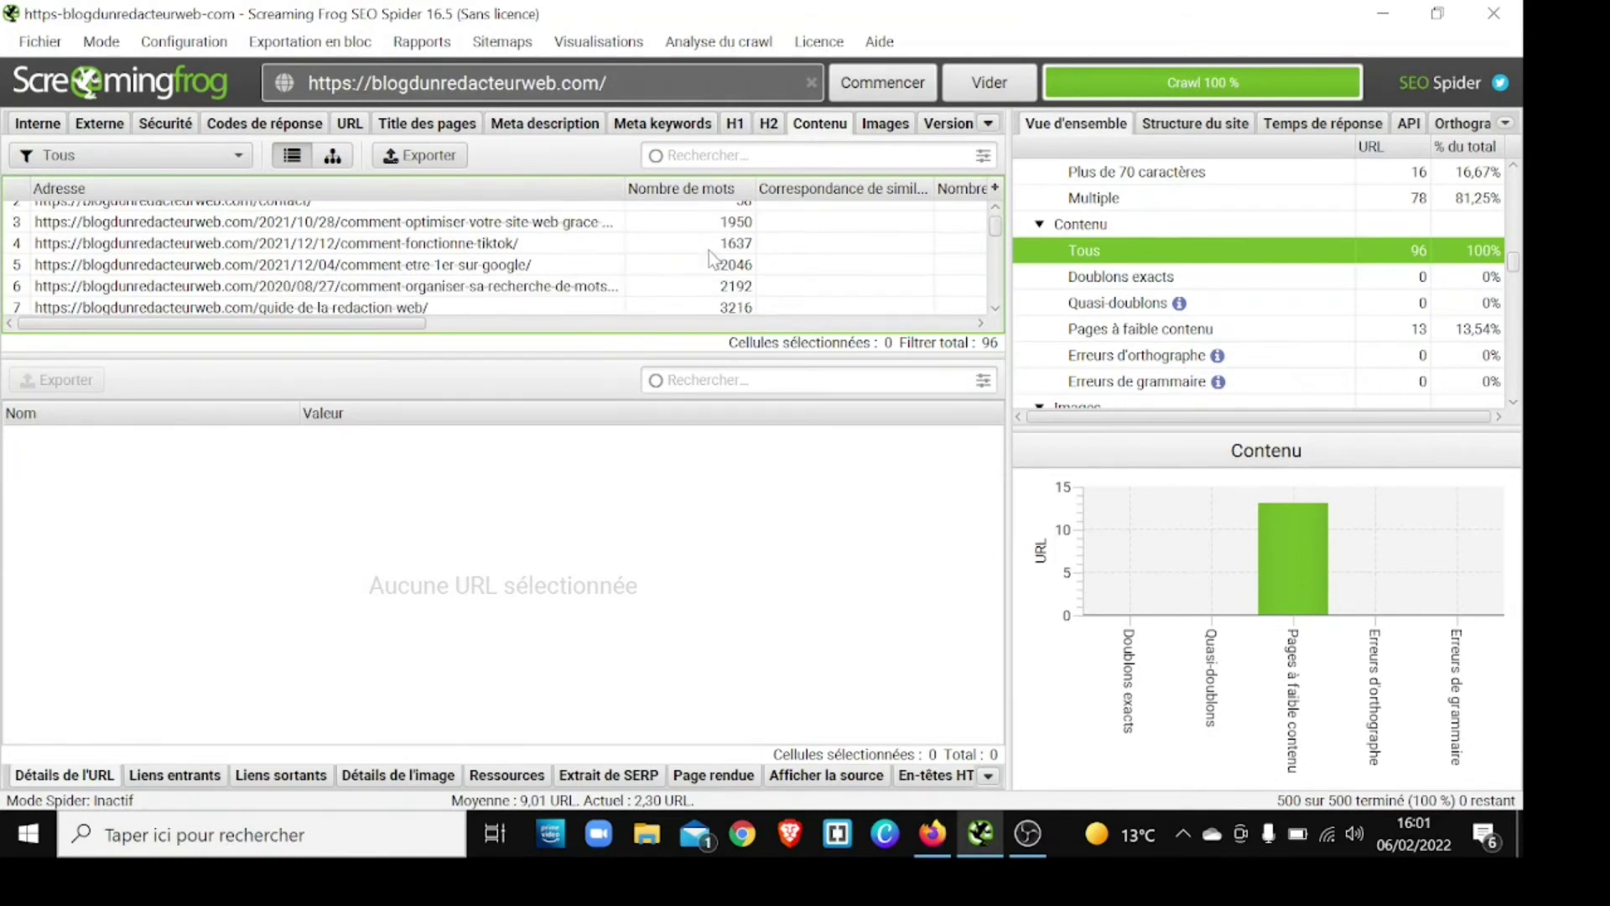
pyautogui.scroll(-5, 711, 256)
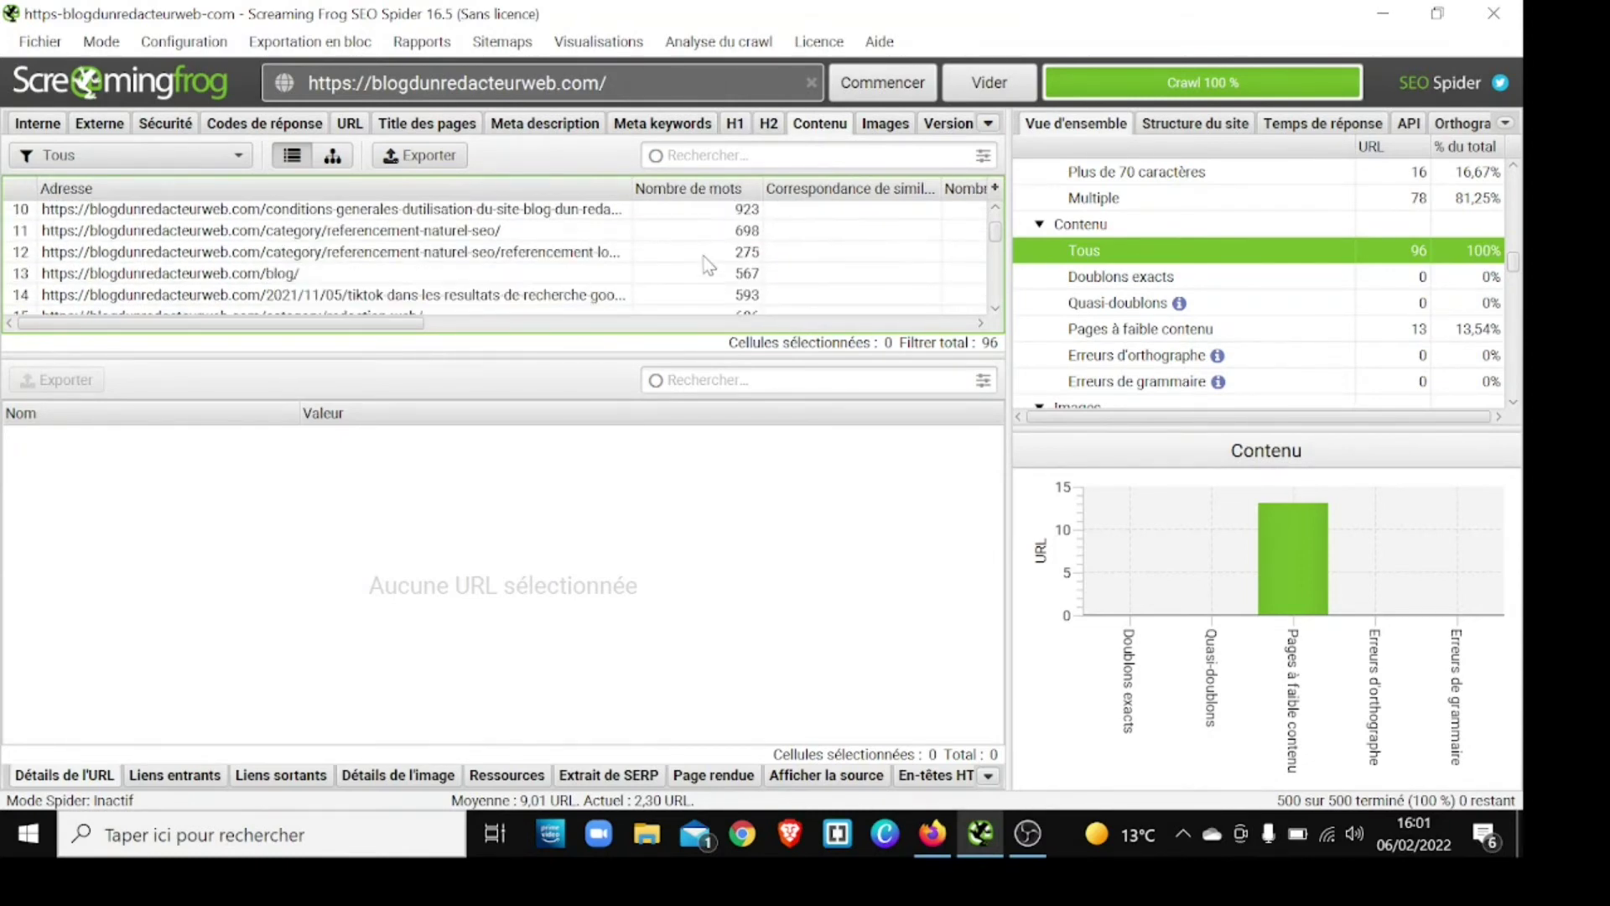
pyautogui.scroll(-7, 705, 258)
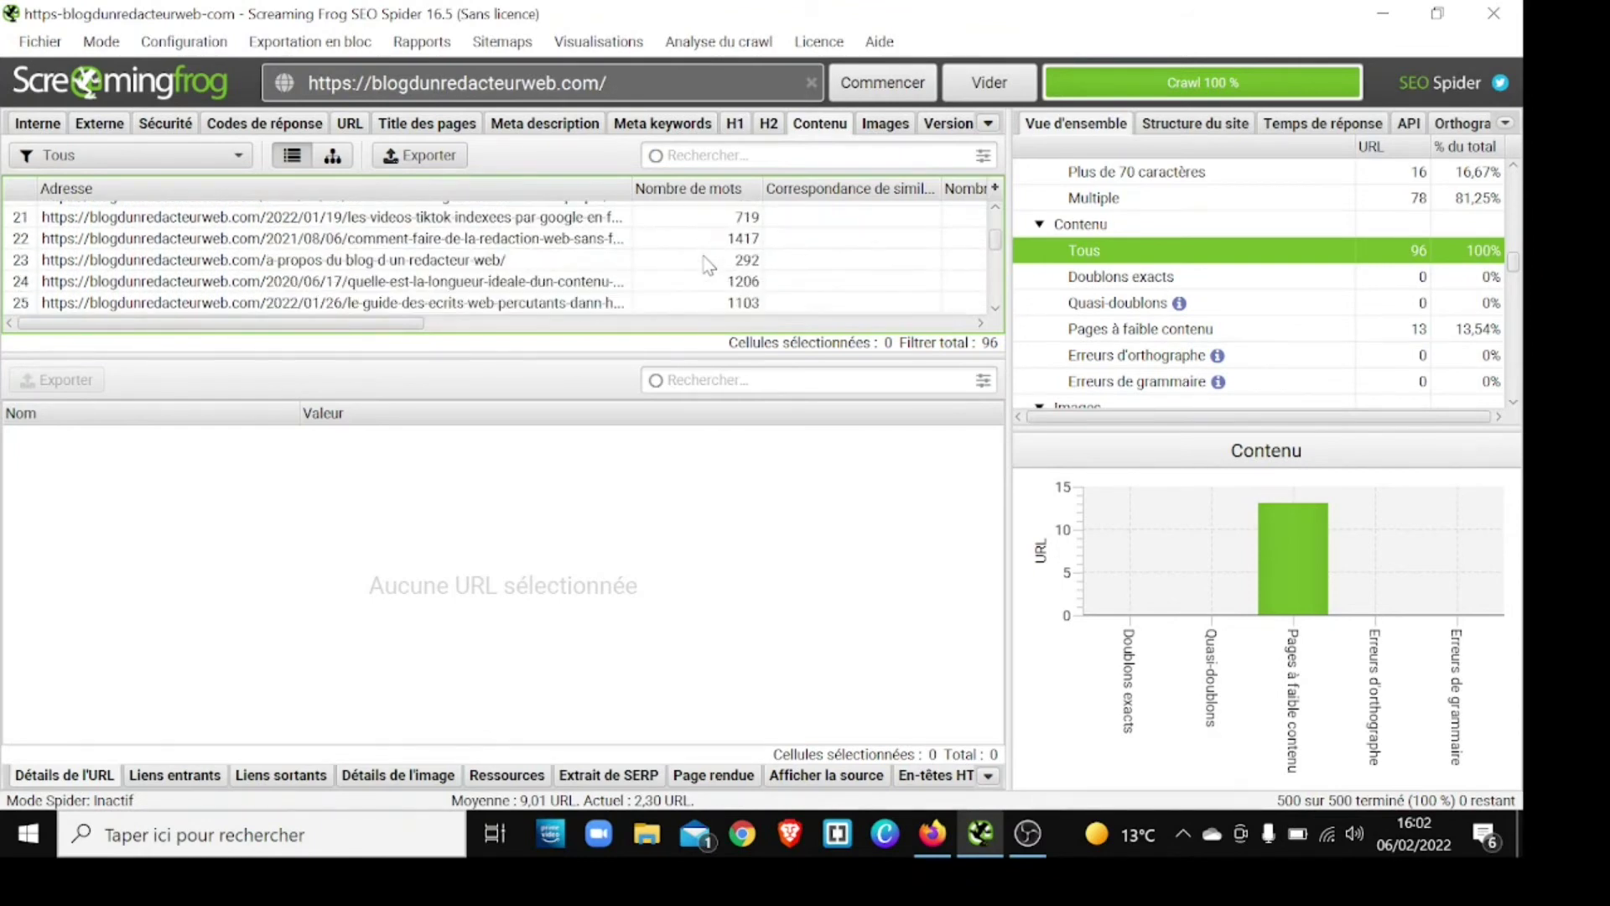
pyautogui.scroll(12, 707, 266)
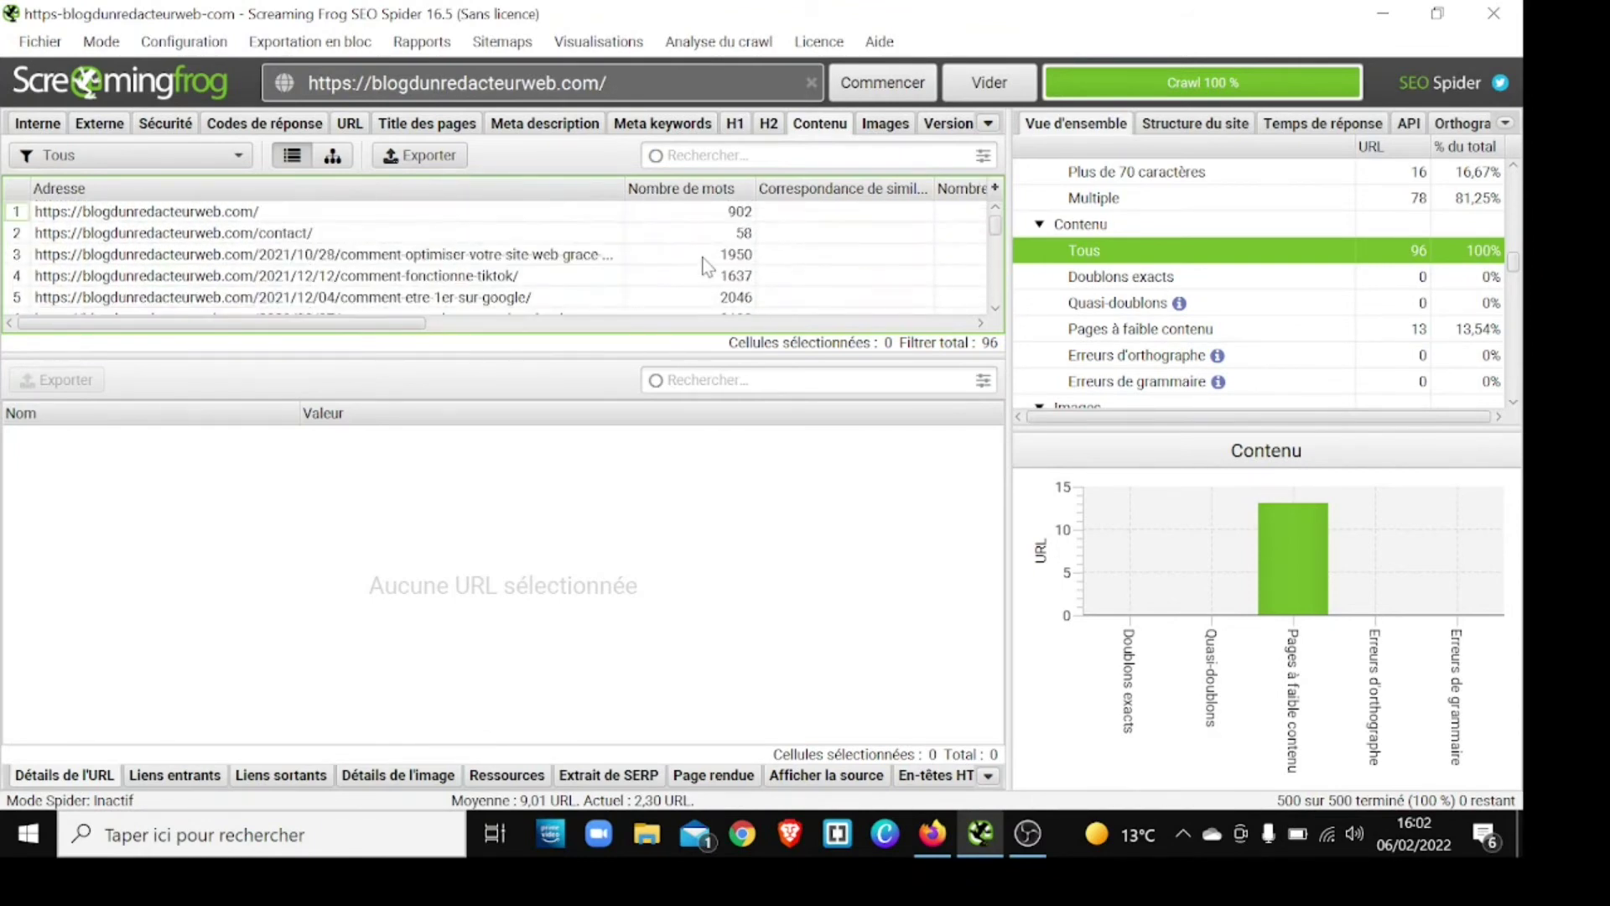
# - Check the page content under the Doublons exacts and Quasi-doublons filters
pyautogui.click(1156, 286)
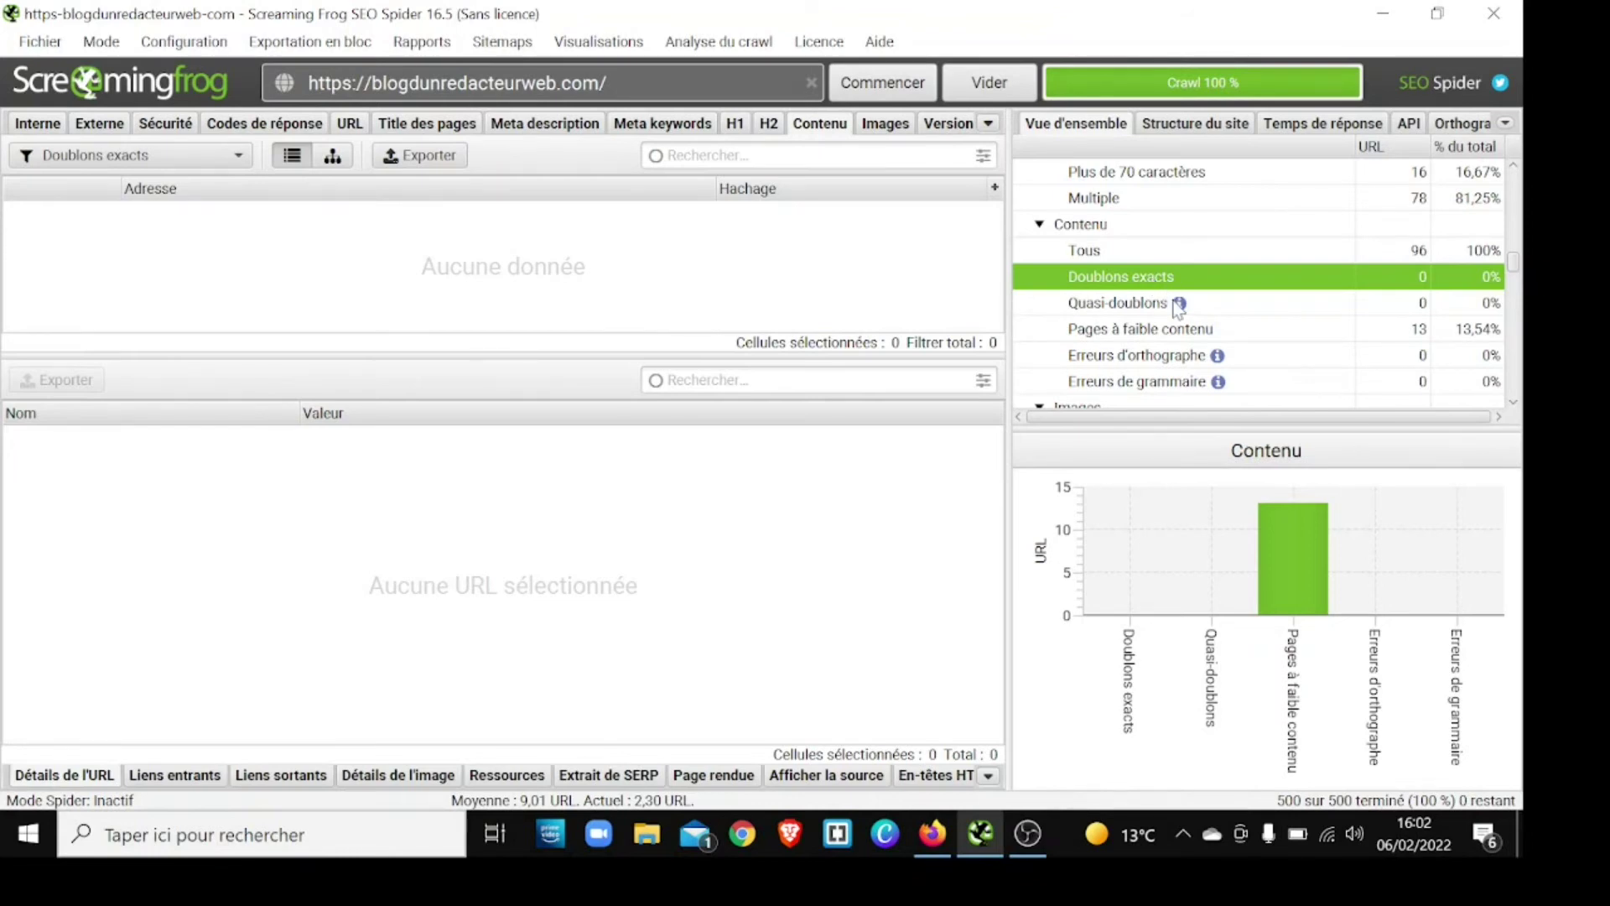
pyautogui.click(1173, 304)
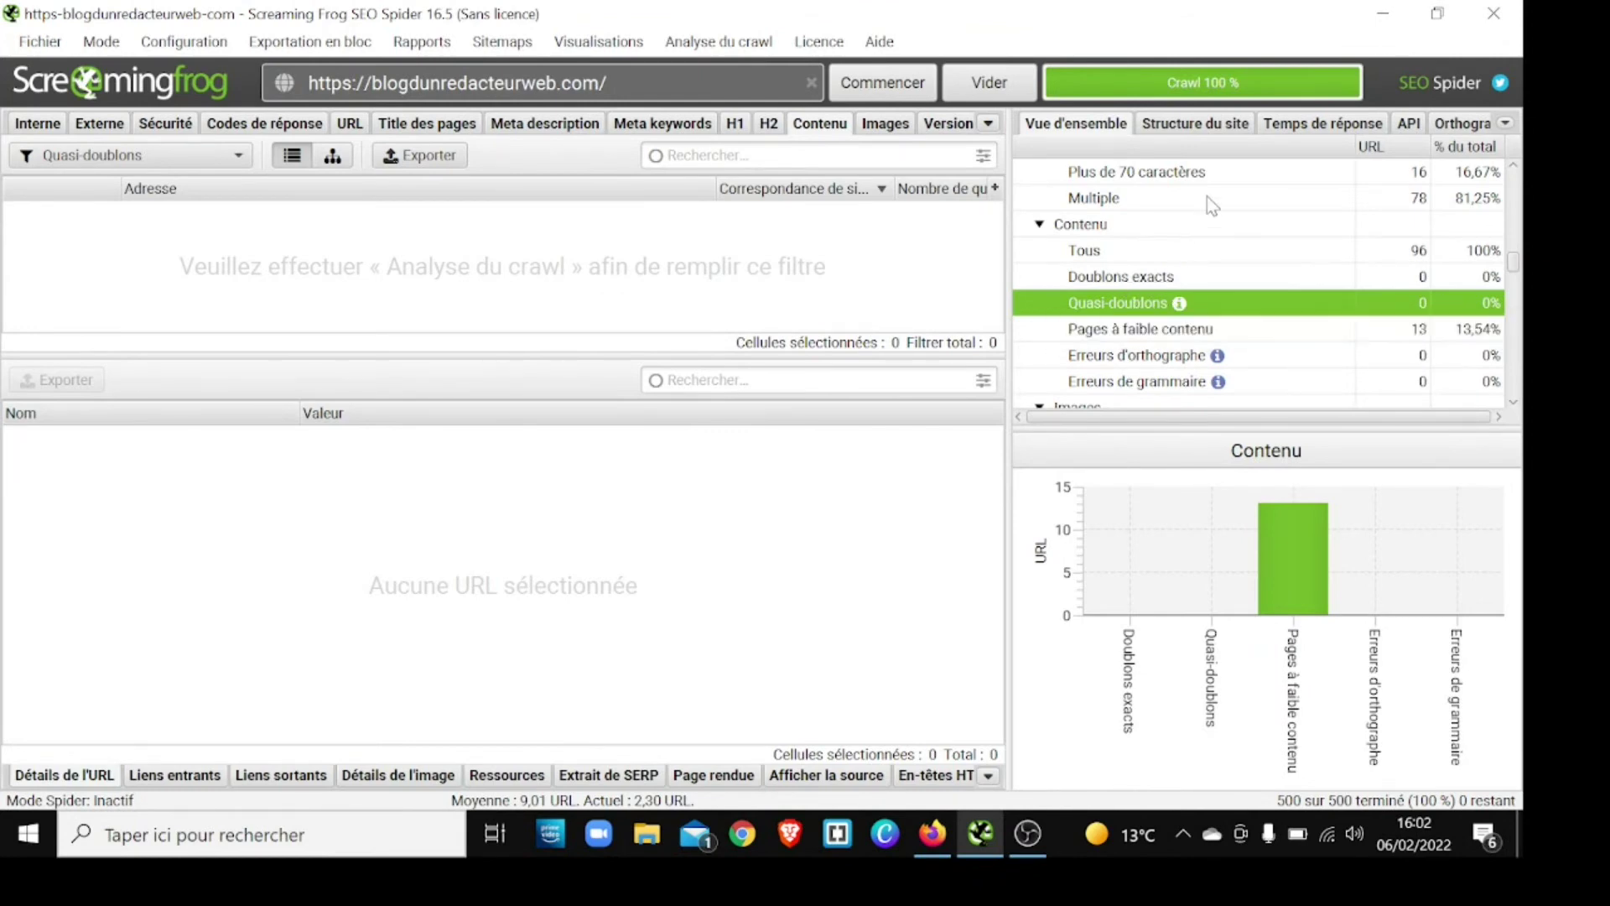
pyautogui.moveTo(1180, 303)
# - Review the word counts and indexability of the low-content pages, and check the Erreurs d'orthographe filter
pyautogui.click(1149, 333)
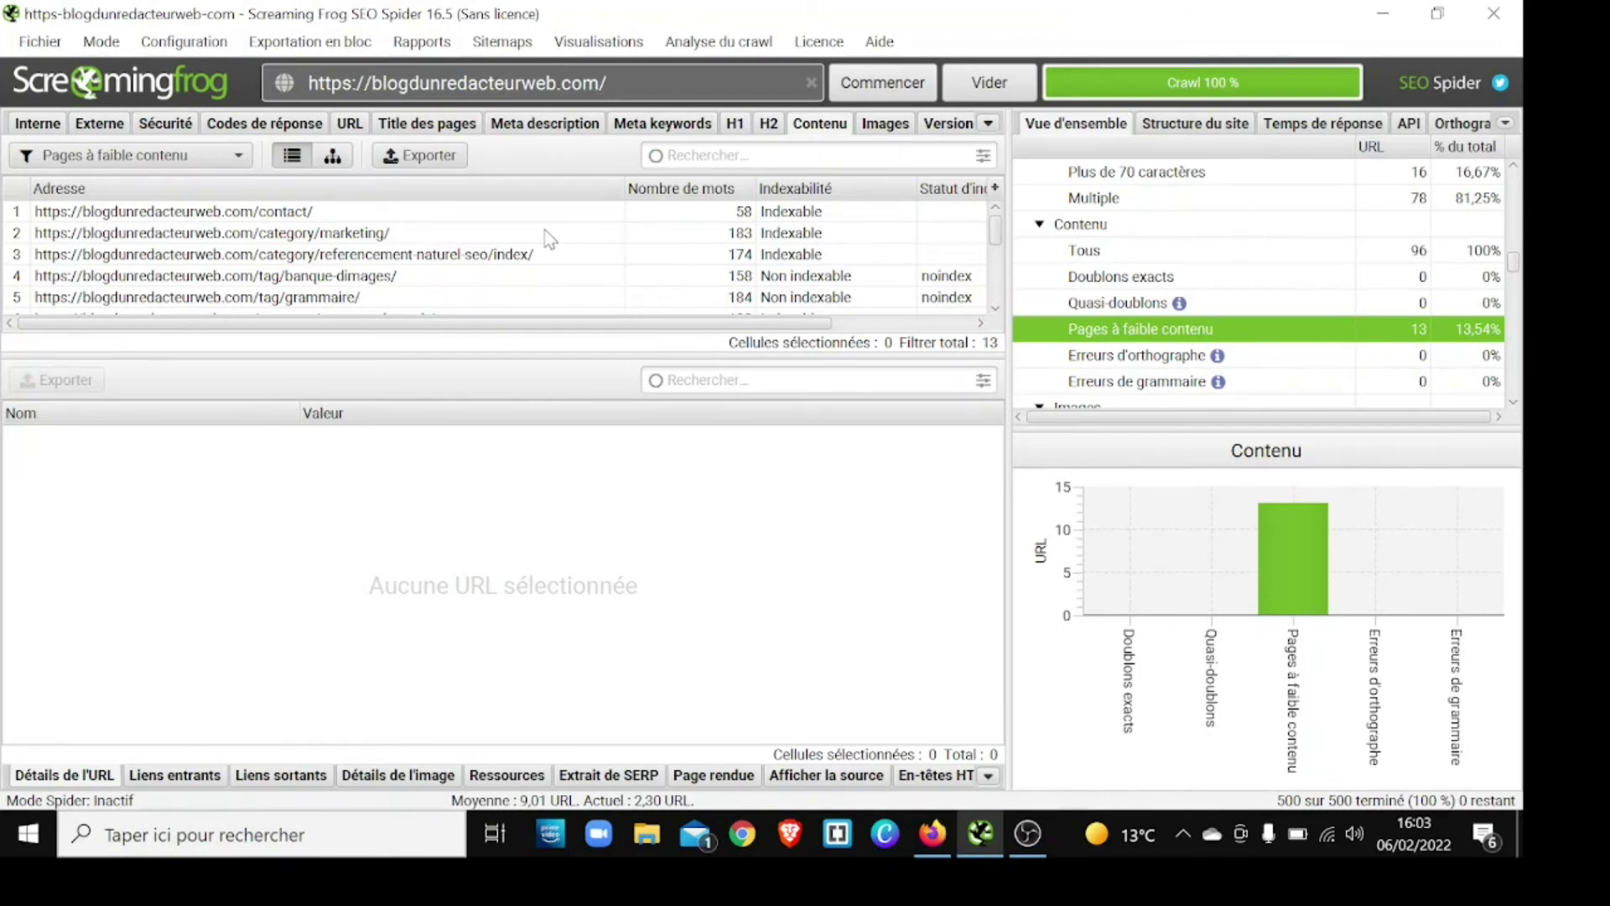
pyautogui.scroll(-1, 510, 224)
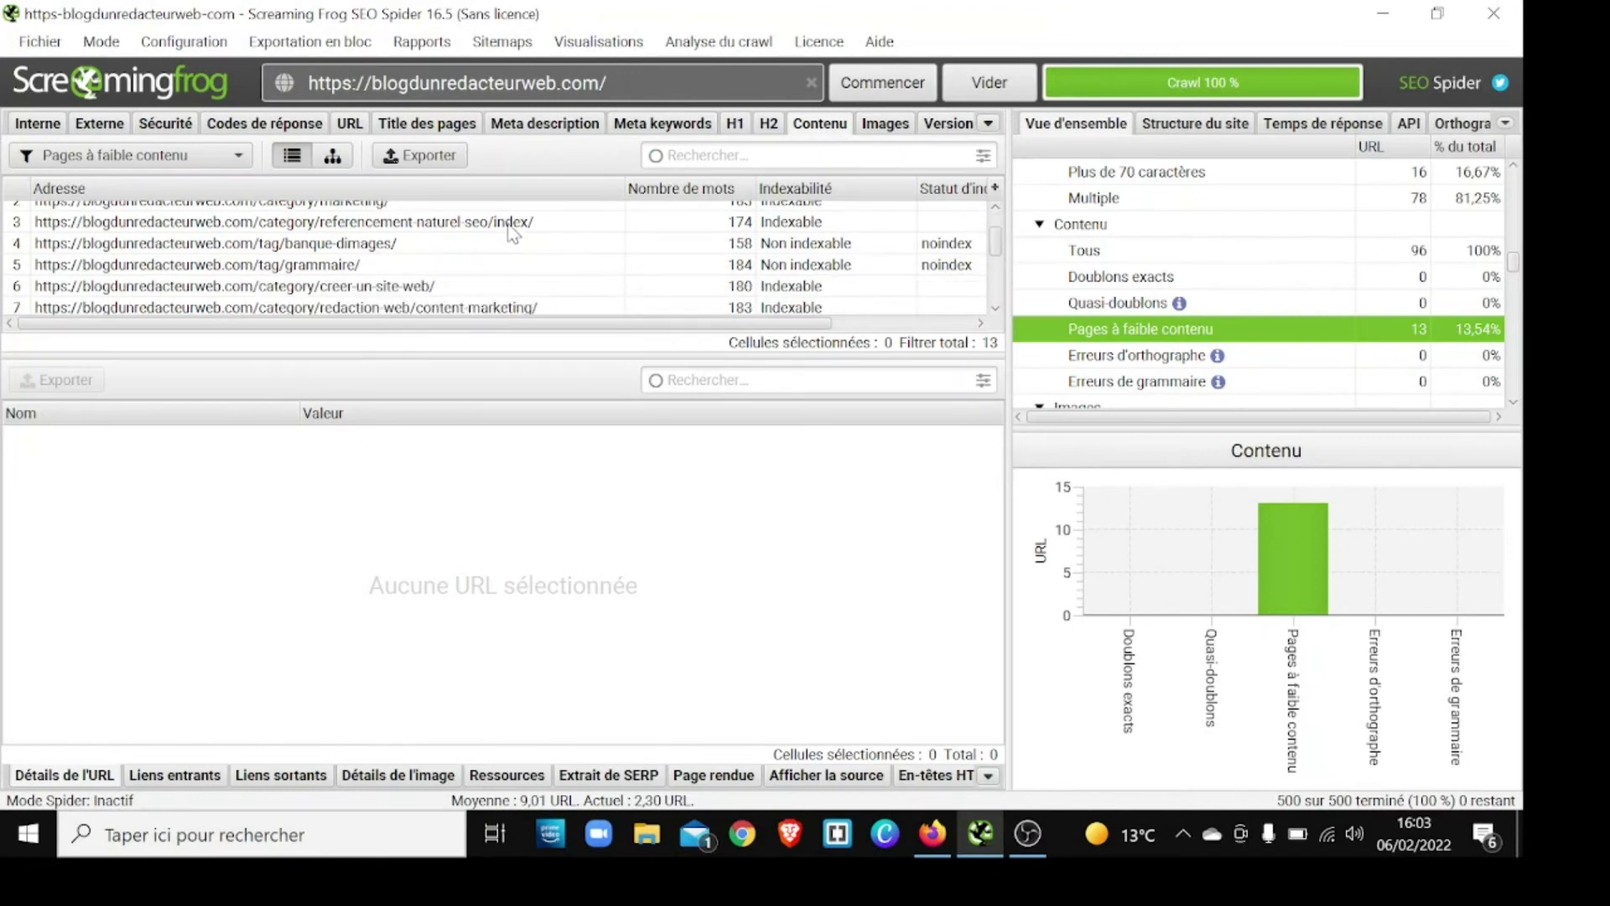
pyautogui.scroll(1, 536, 289)
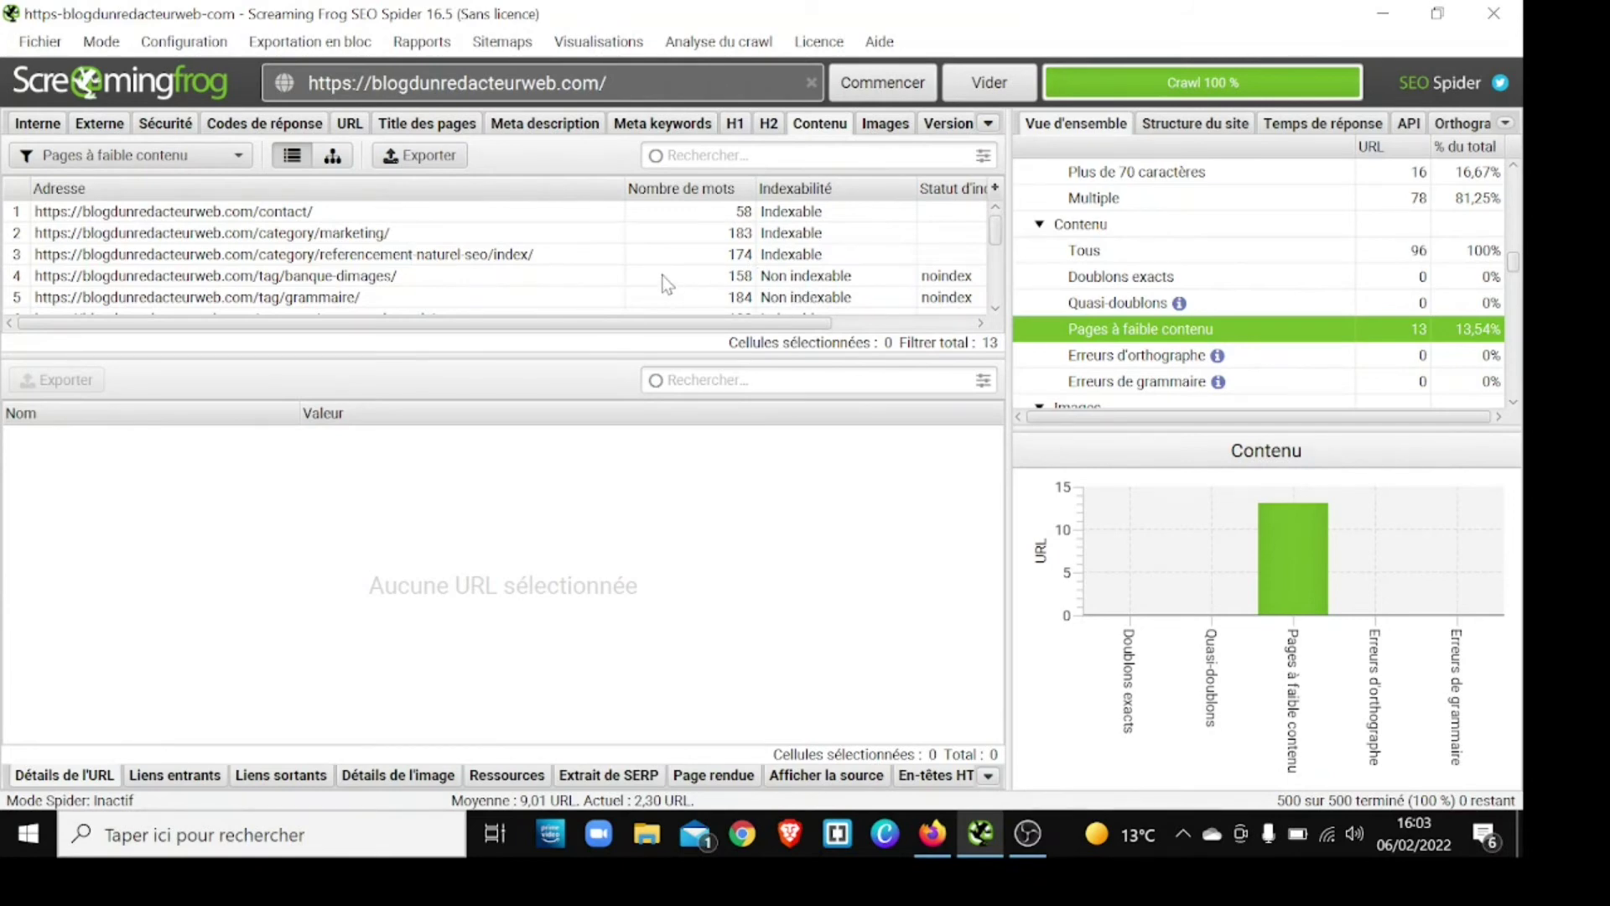
pyautogui.scroll(-4, 667, 285)
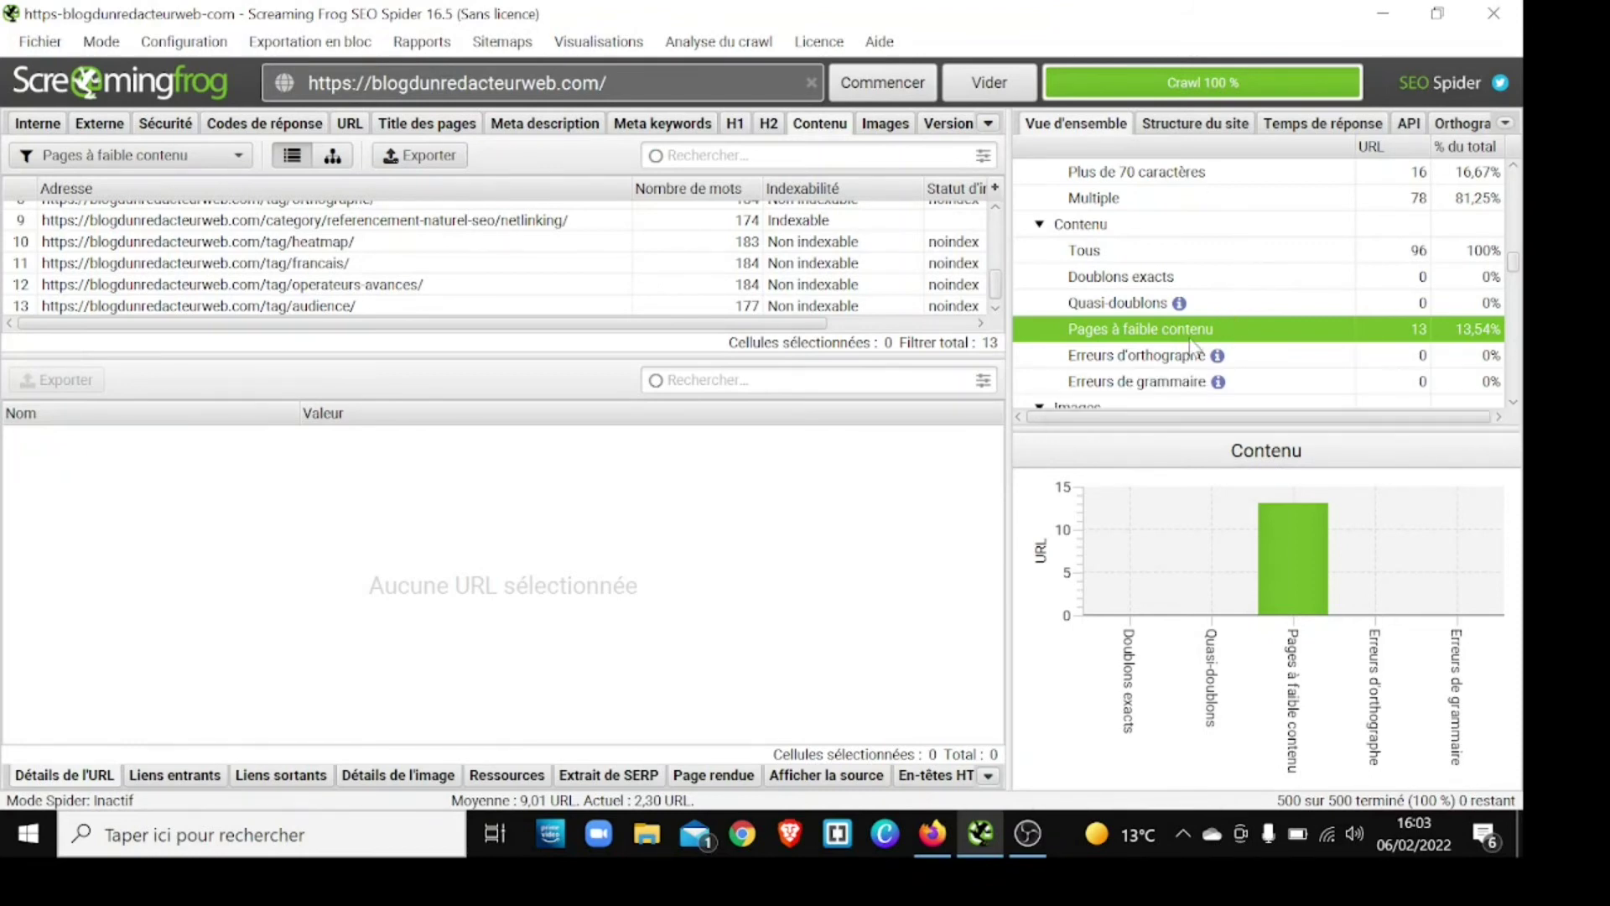
pyautogui.click(1182, 359)
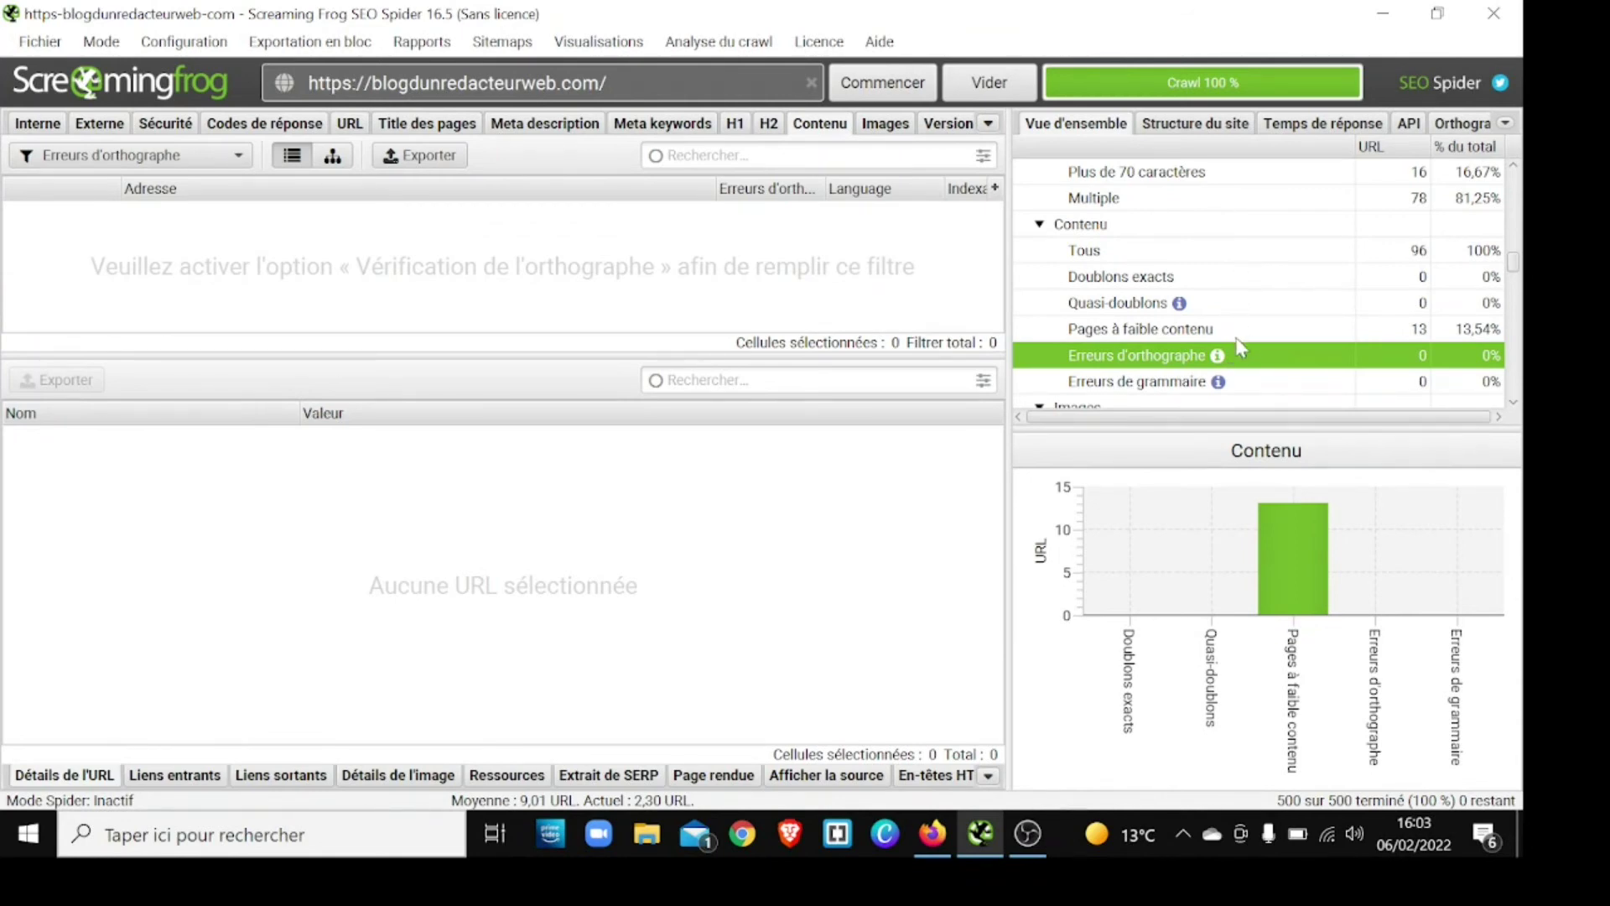
pyautogui.moveTo(1218, 359)
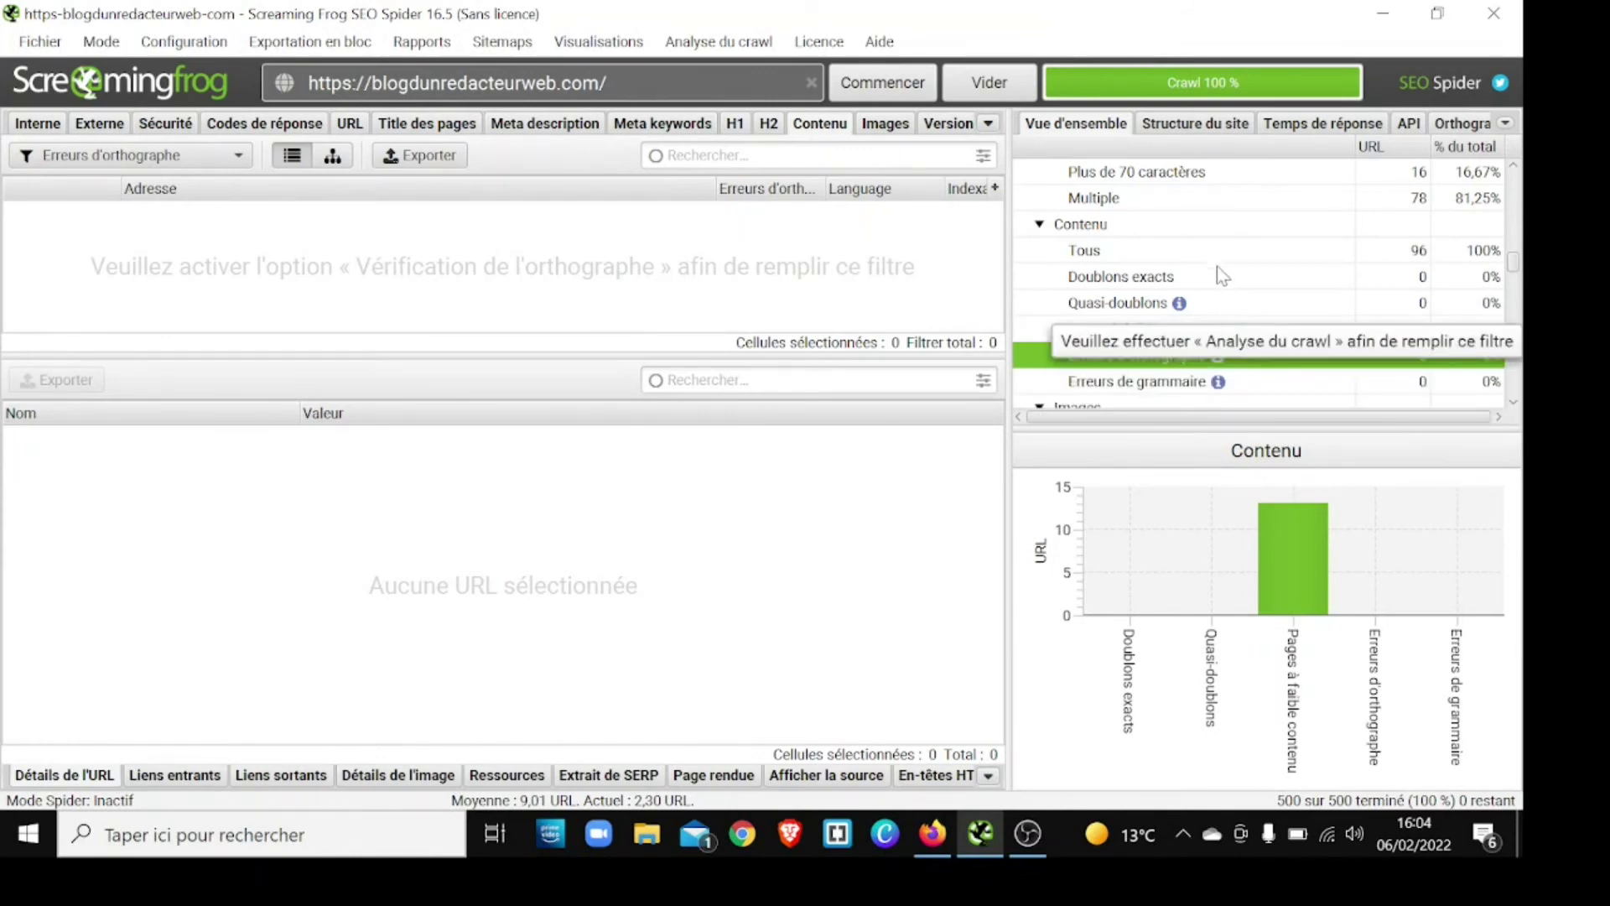
# - Display the Images chart and list all crawled images with their content type and size
pyautogui.scroll(-2, 1253, 202)
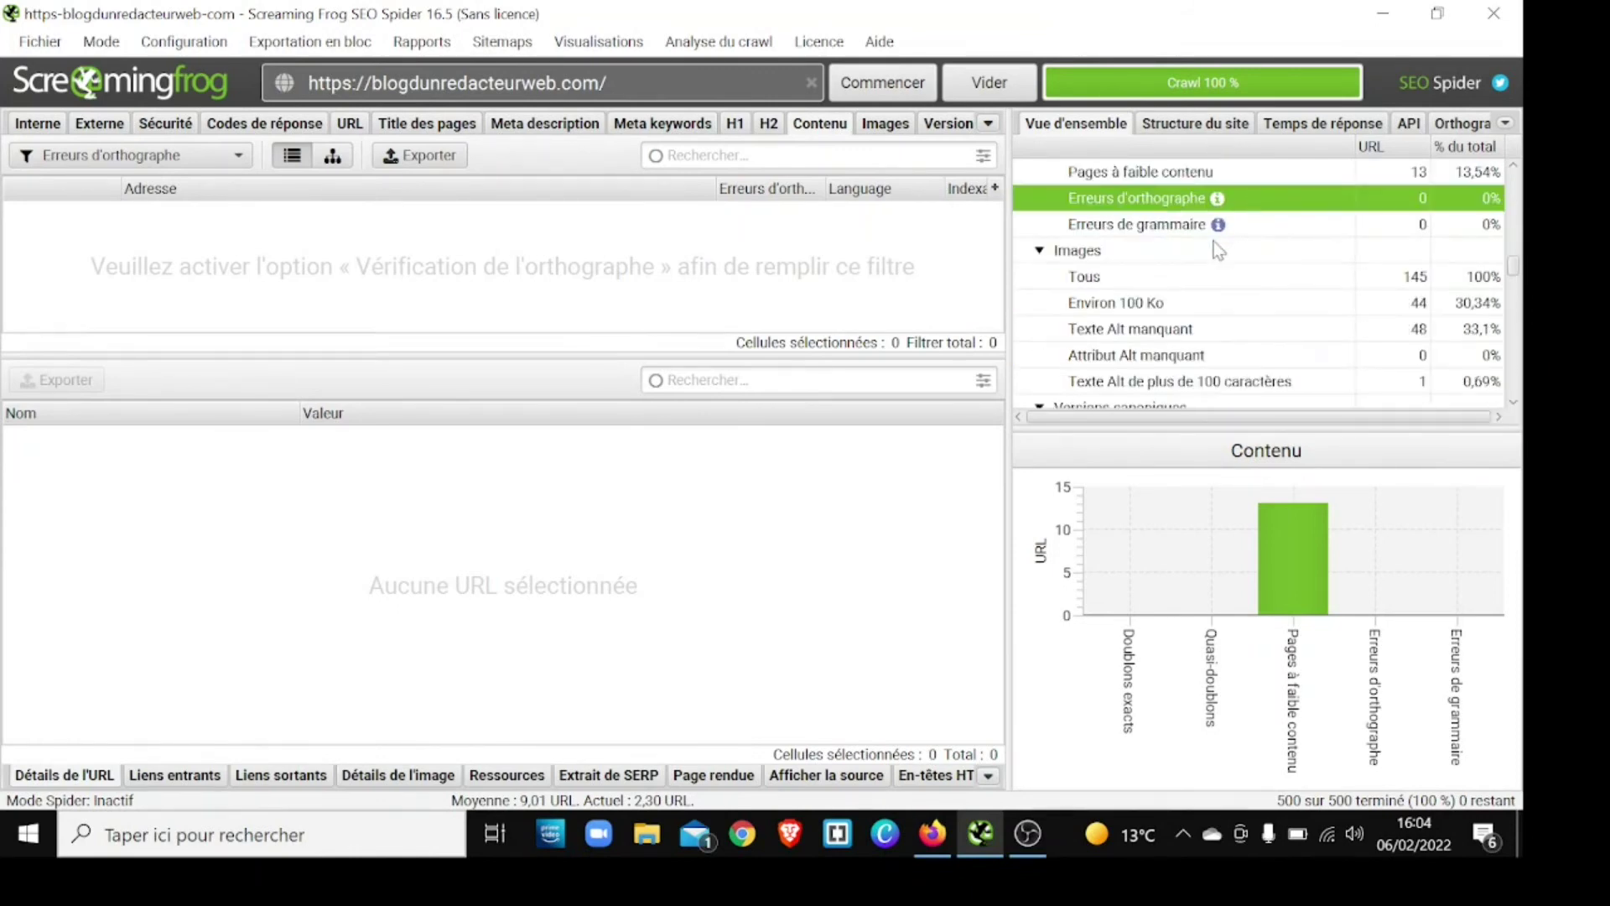
pyautogui.click(1203, 252)
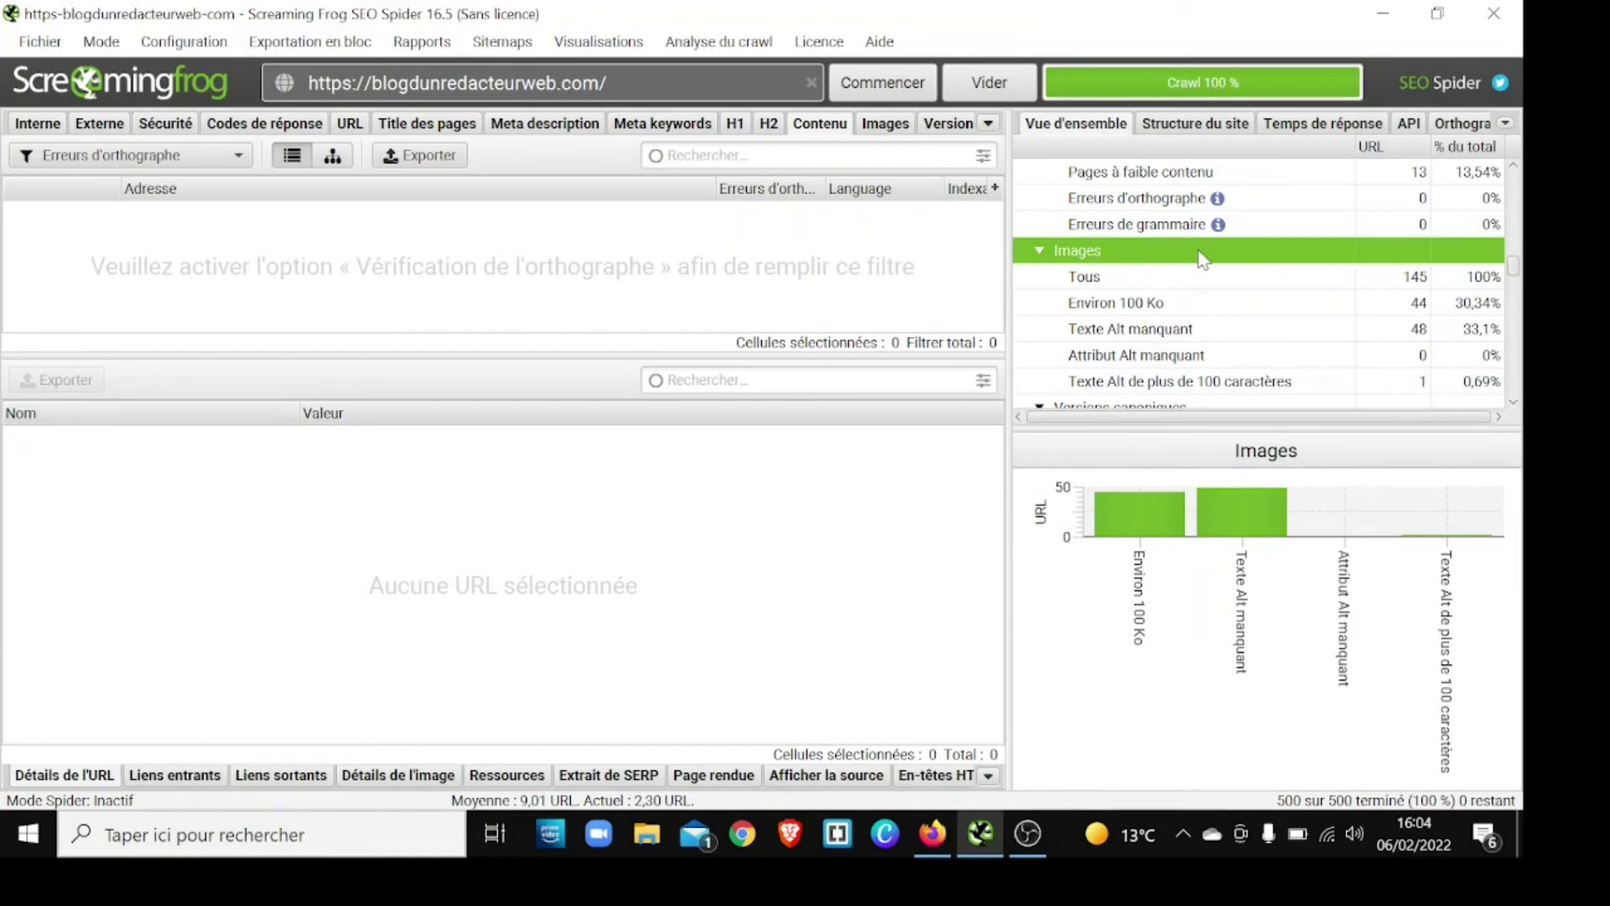
pyautogui.click(1203, 281)
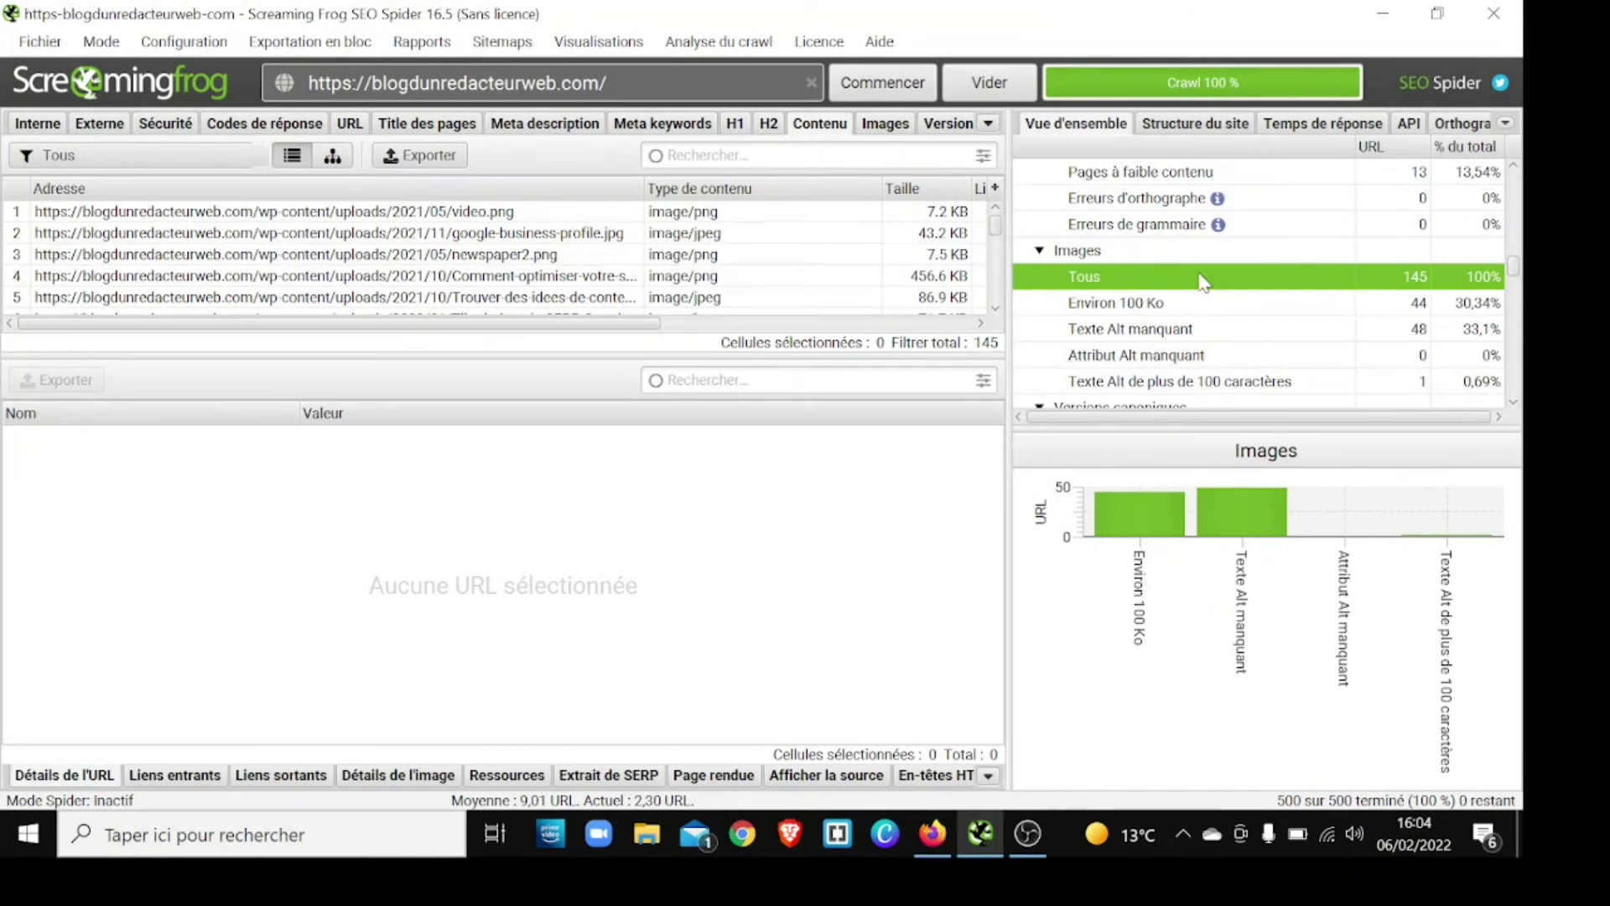
pyautogui.scroll(1, 1203, 281)
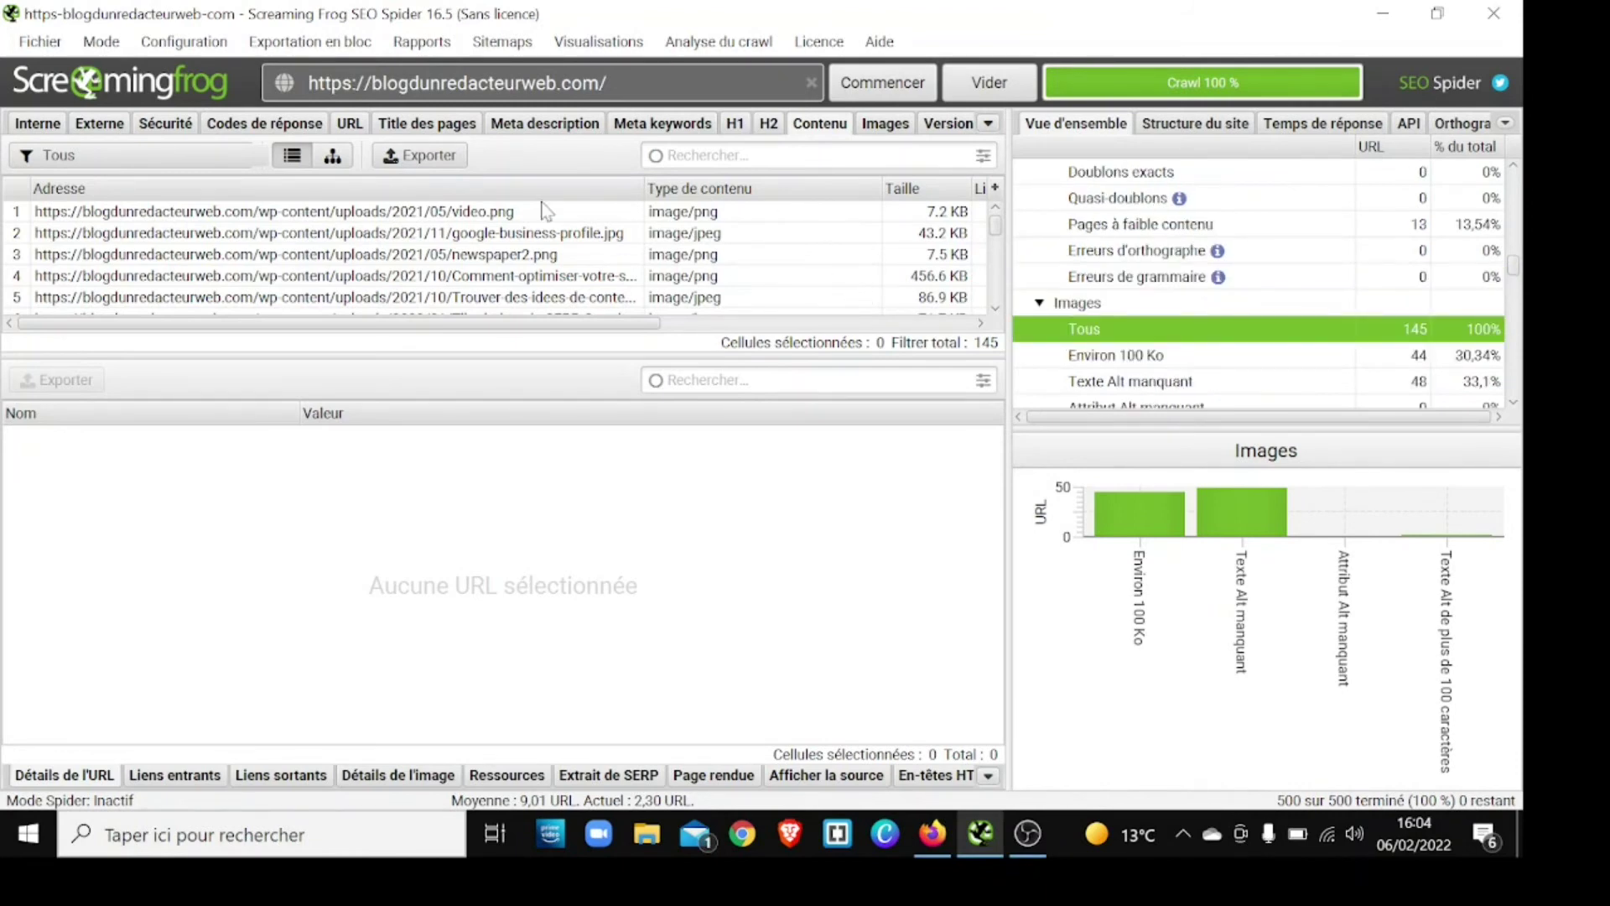
# - Open the video.png image from the list in the browser to view it, and return to Screaming Frog
pyautogui.click(492, 217)
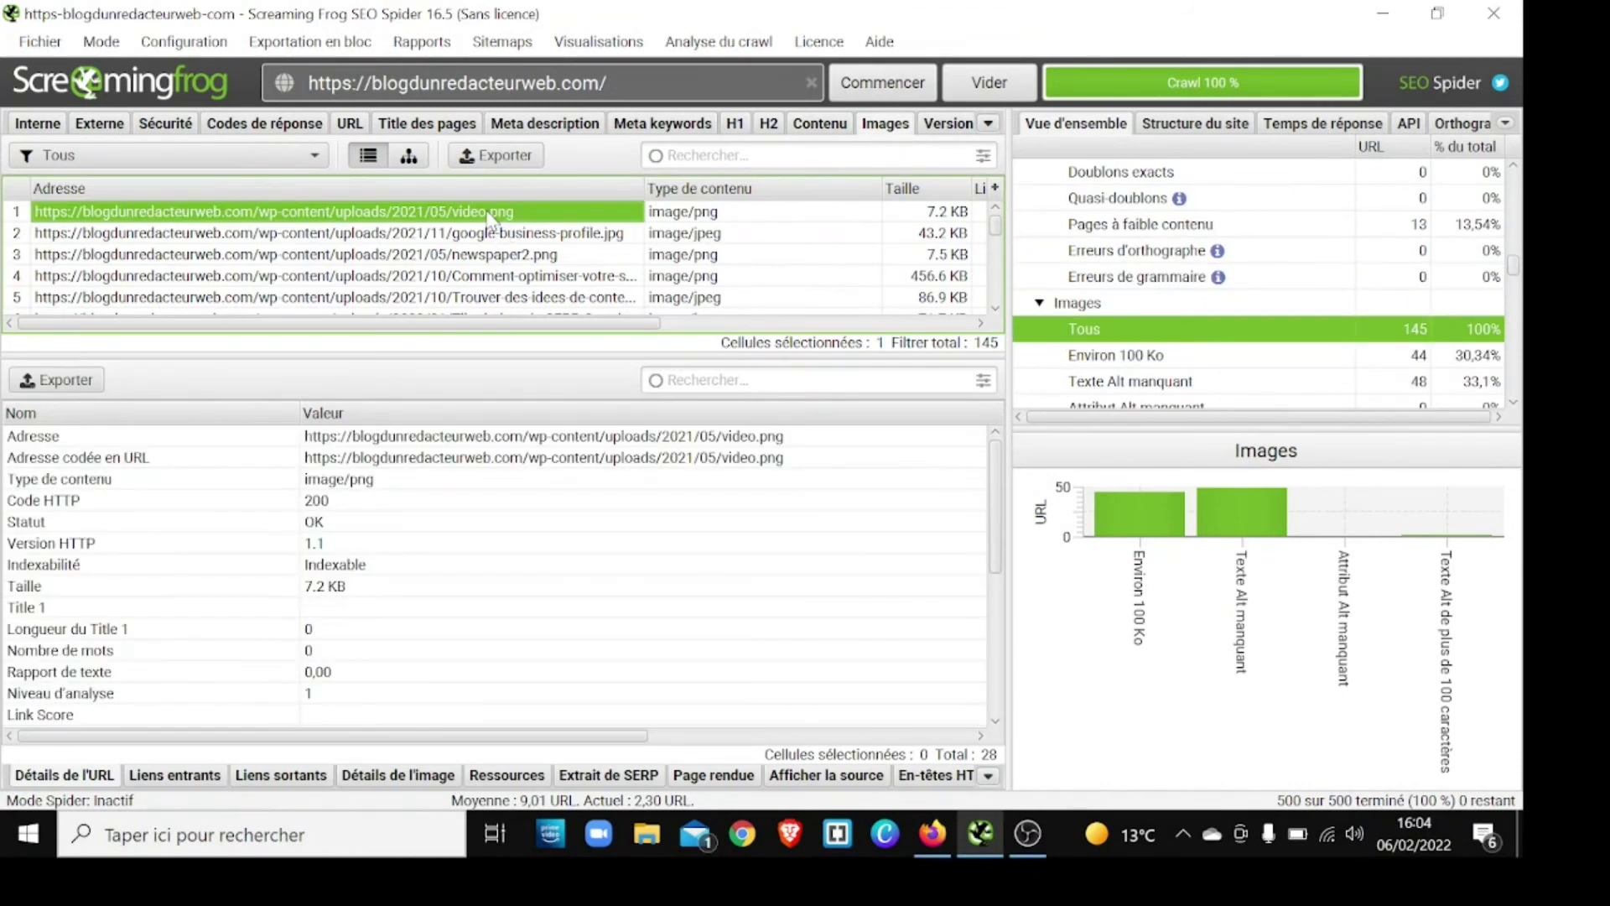
pyautogui.click(429, 214)
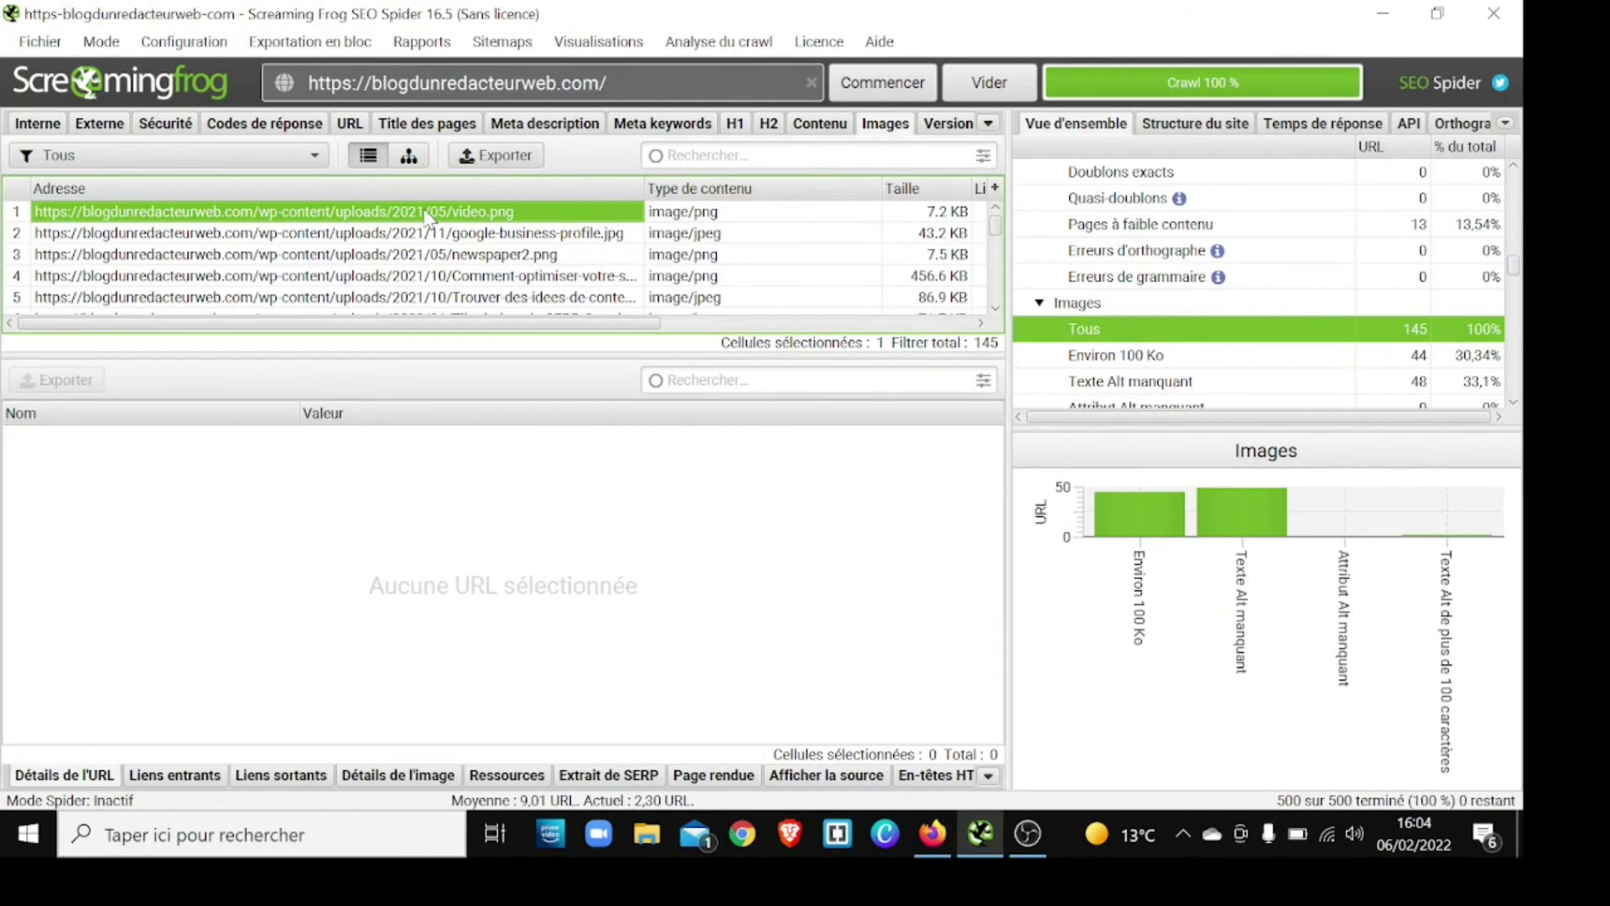
pyautogui.rightClick(511, 216)
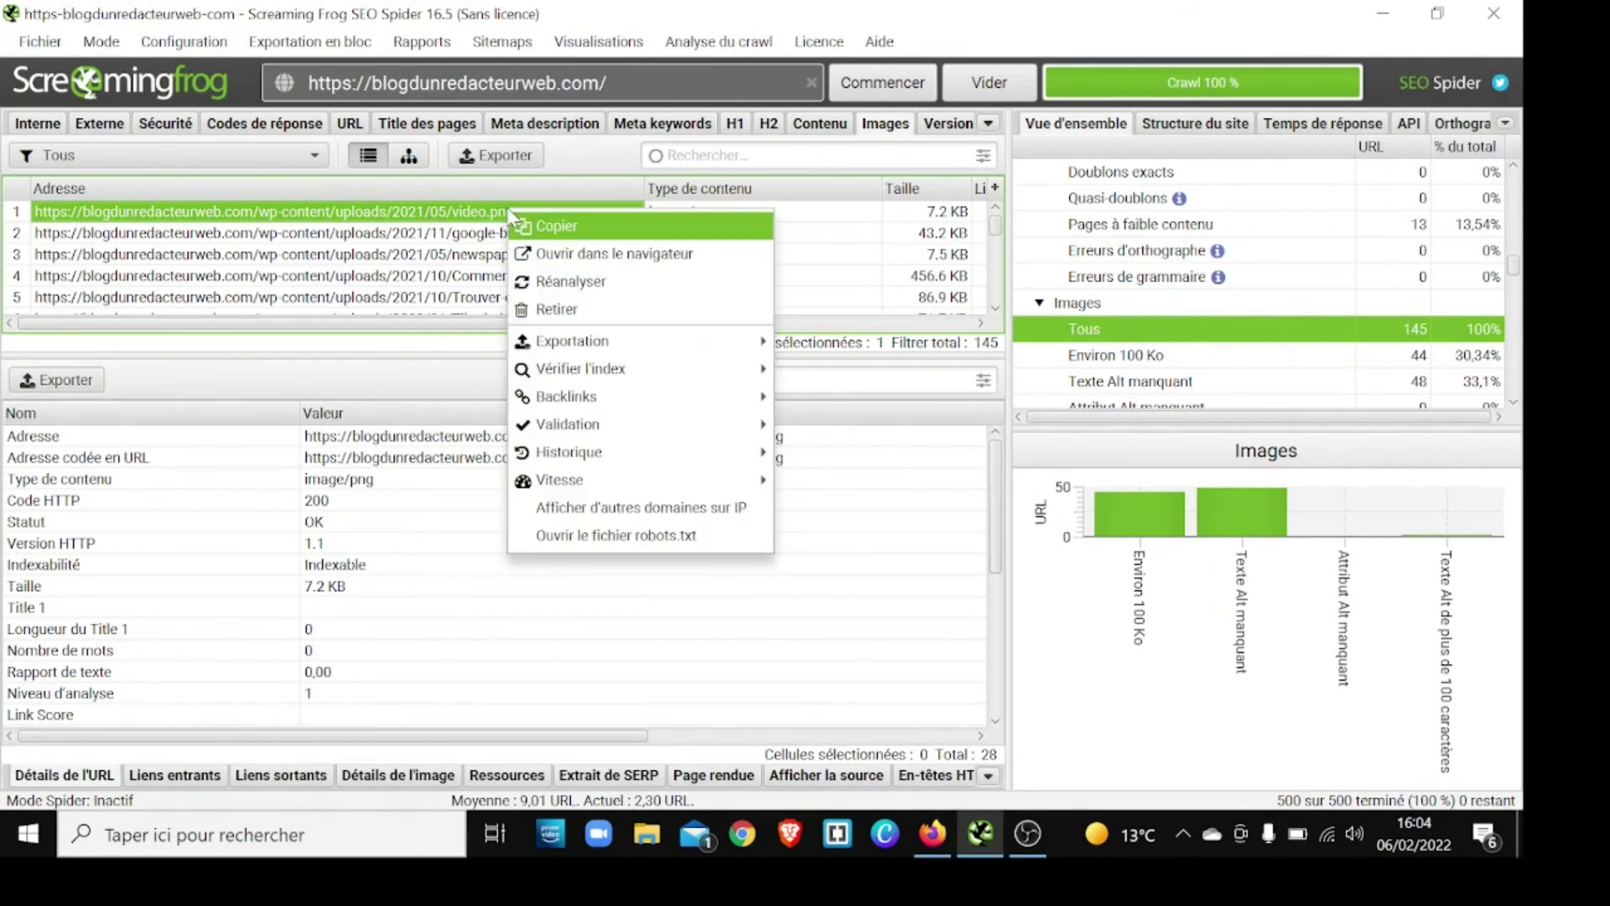
pyautogui.click(549, 260)
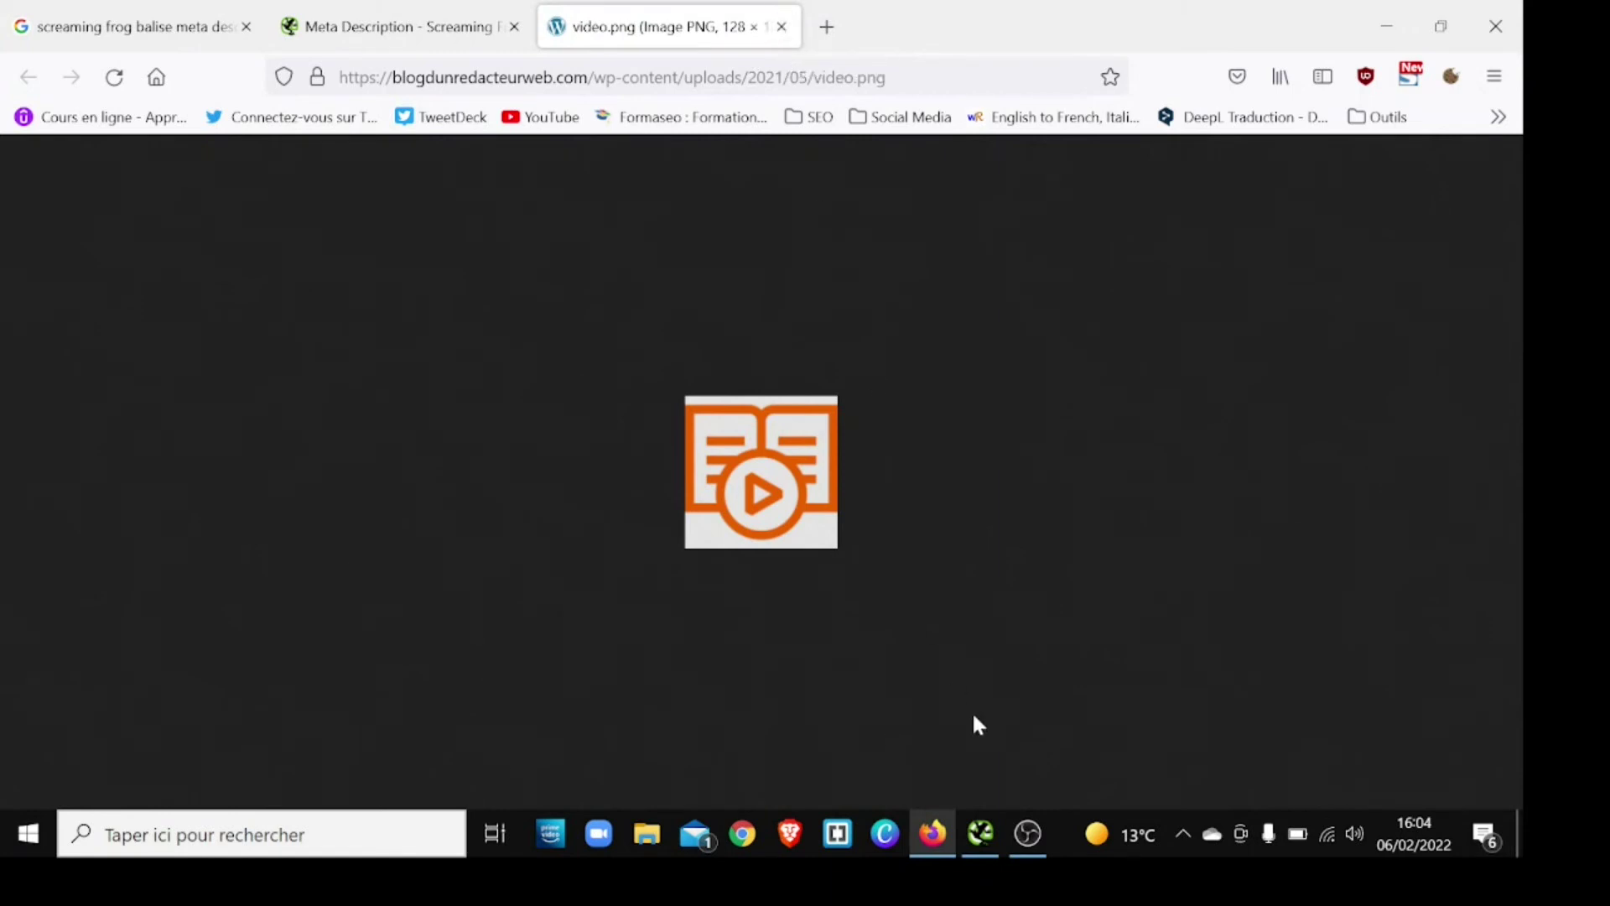
pyautogui.click(983, 835)
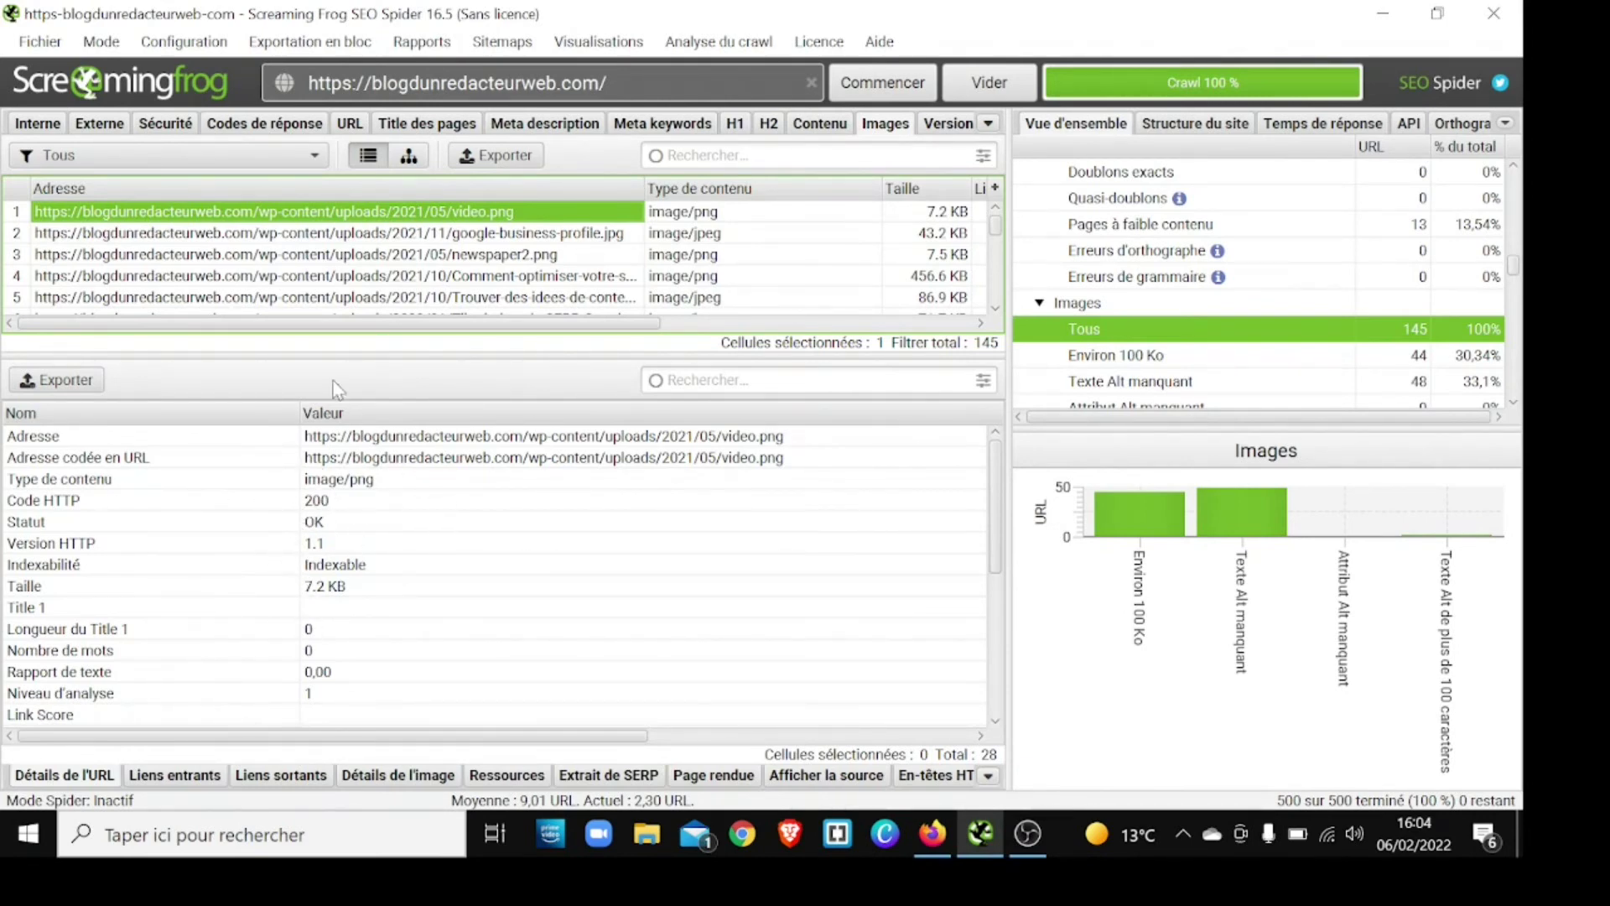
# - Examine the URL details of the 2021/10 Comment-optimiser PNG image, including its size and response time
pyautogui.click(337, 277)
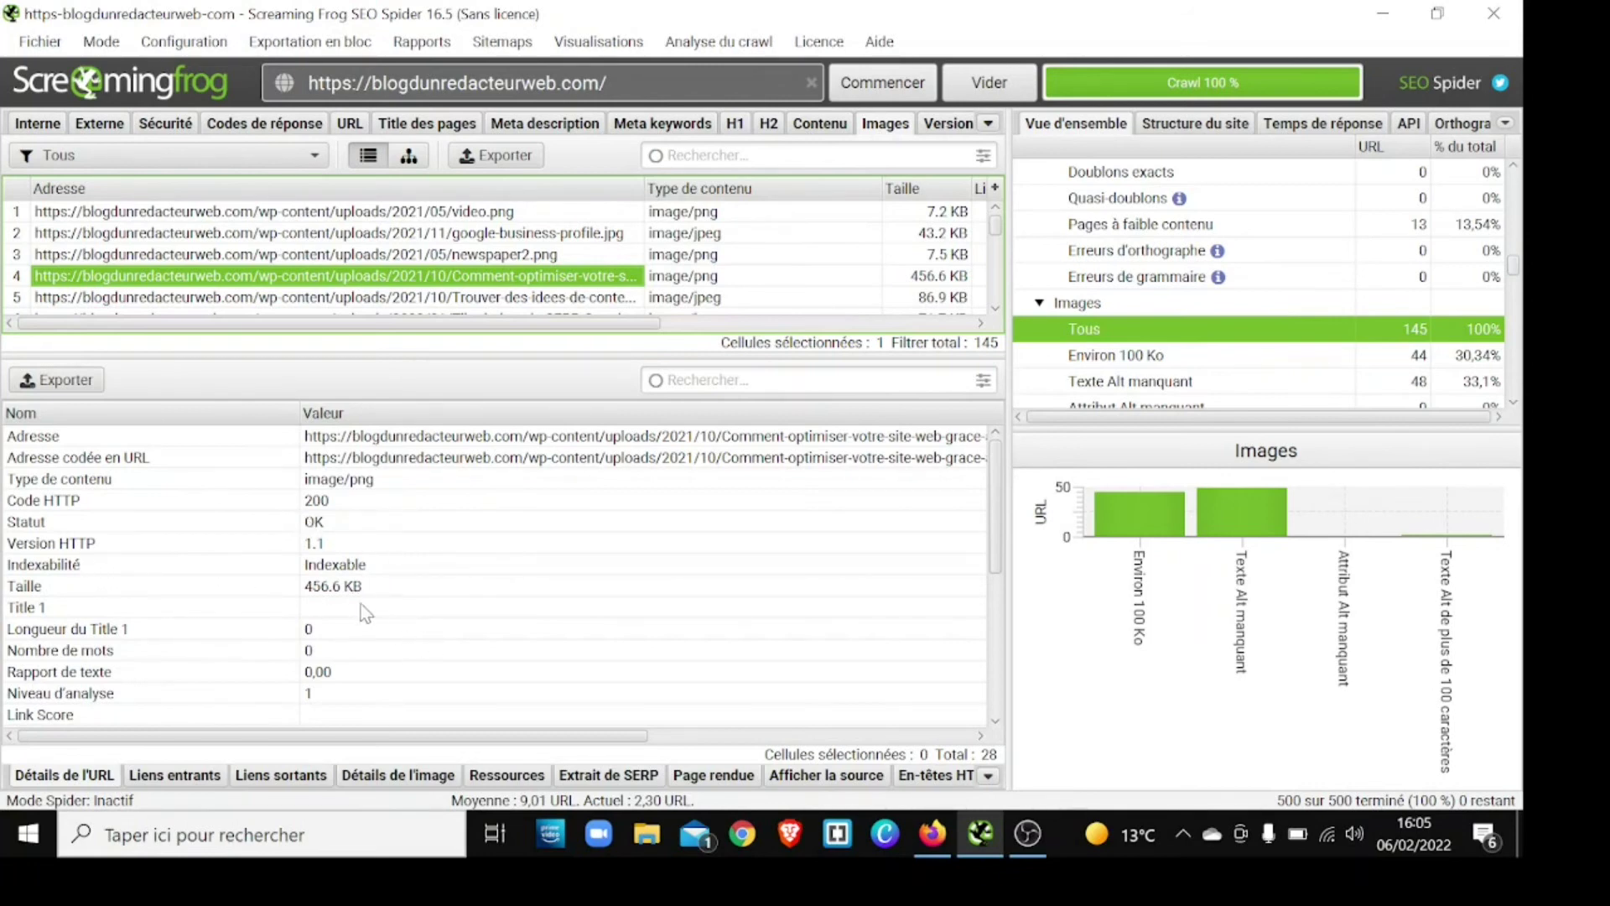
pyautogui.scroll(-2, 390, 592)
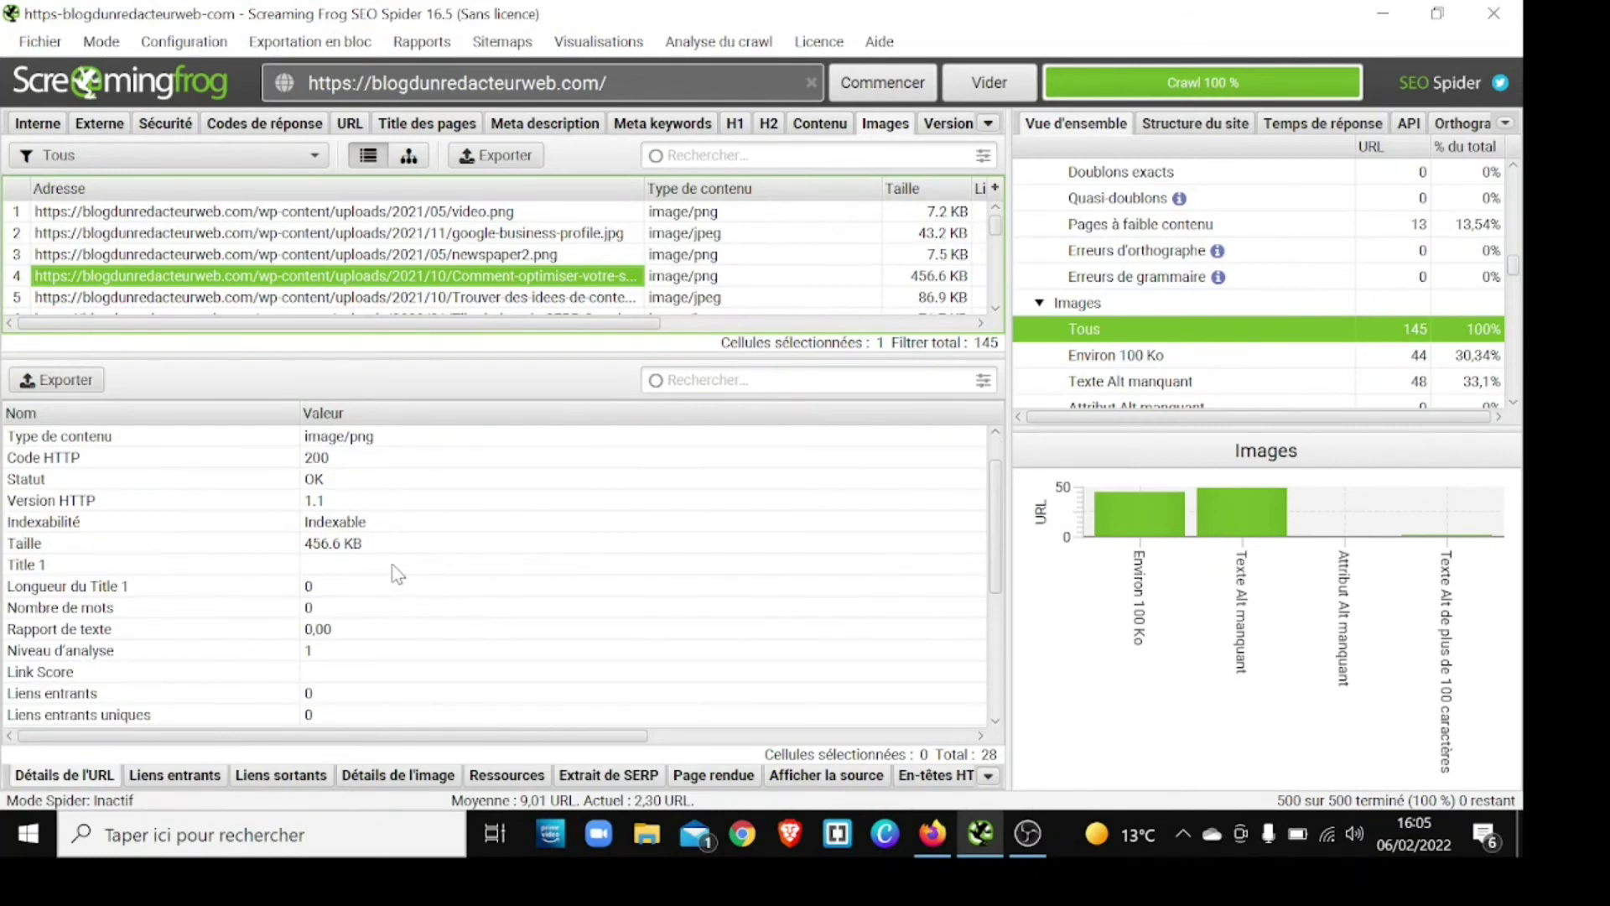
pyautogui.scroll(-4, 369, 546)
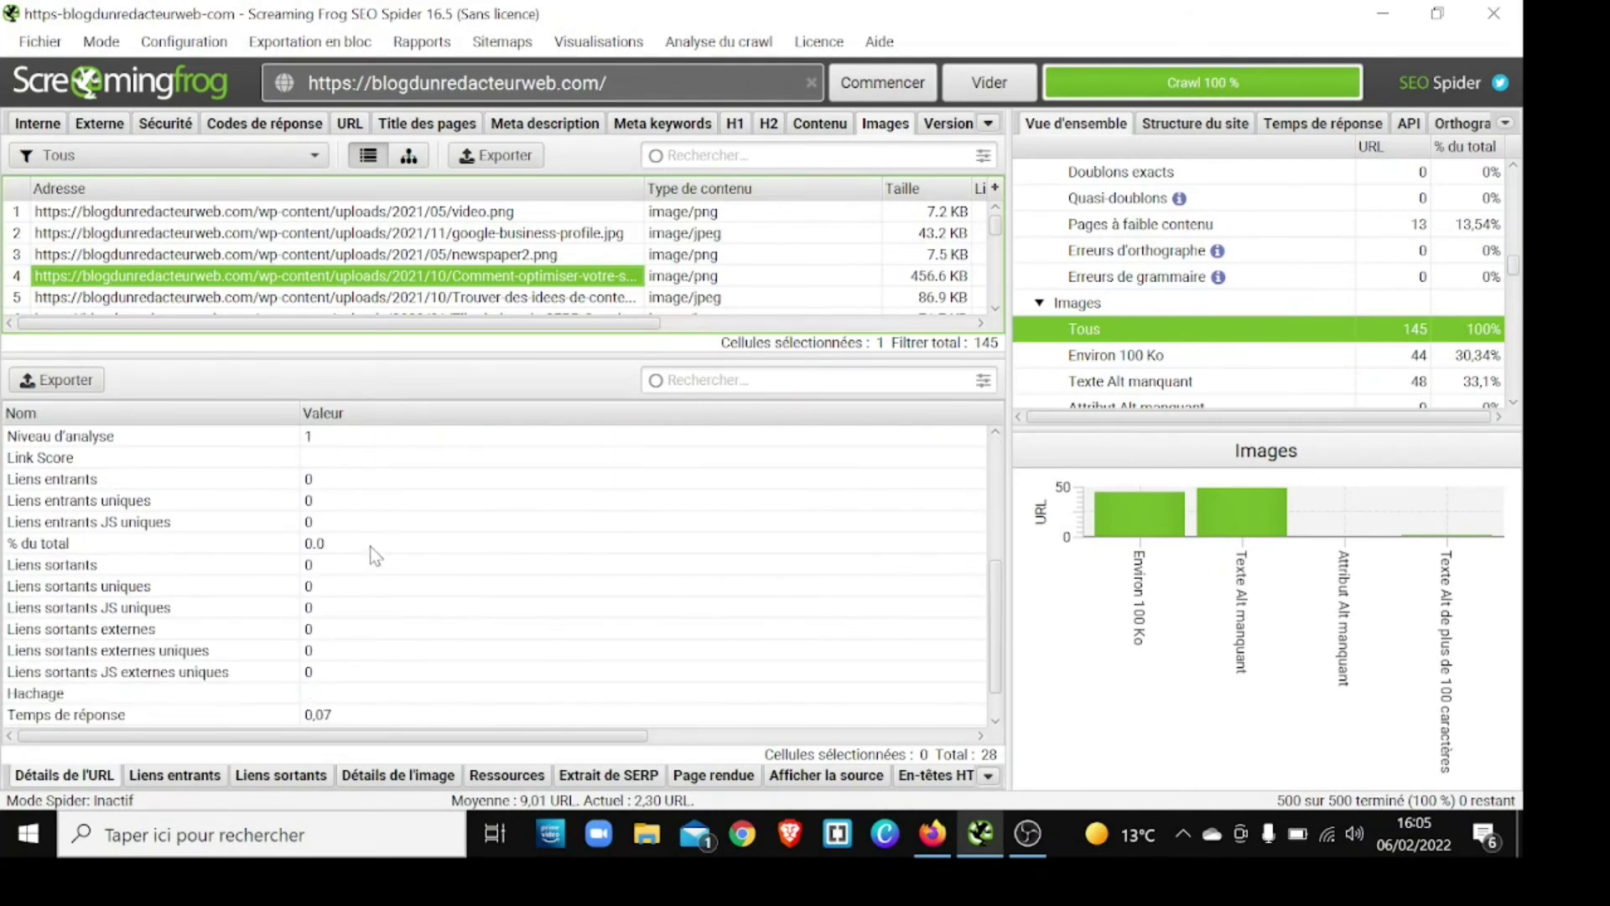
pyautogui.scroll(5, 370, 546)
pyautogui.scroll(1, 370, 546)
pyautogui.scroll(3, 1111, 303)
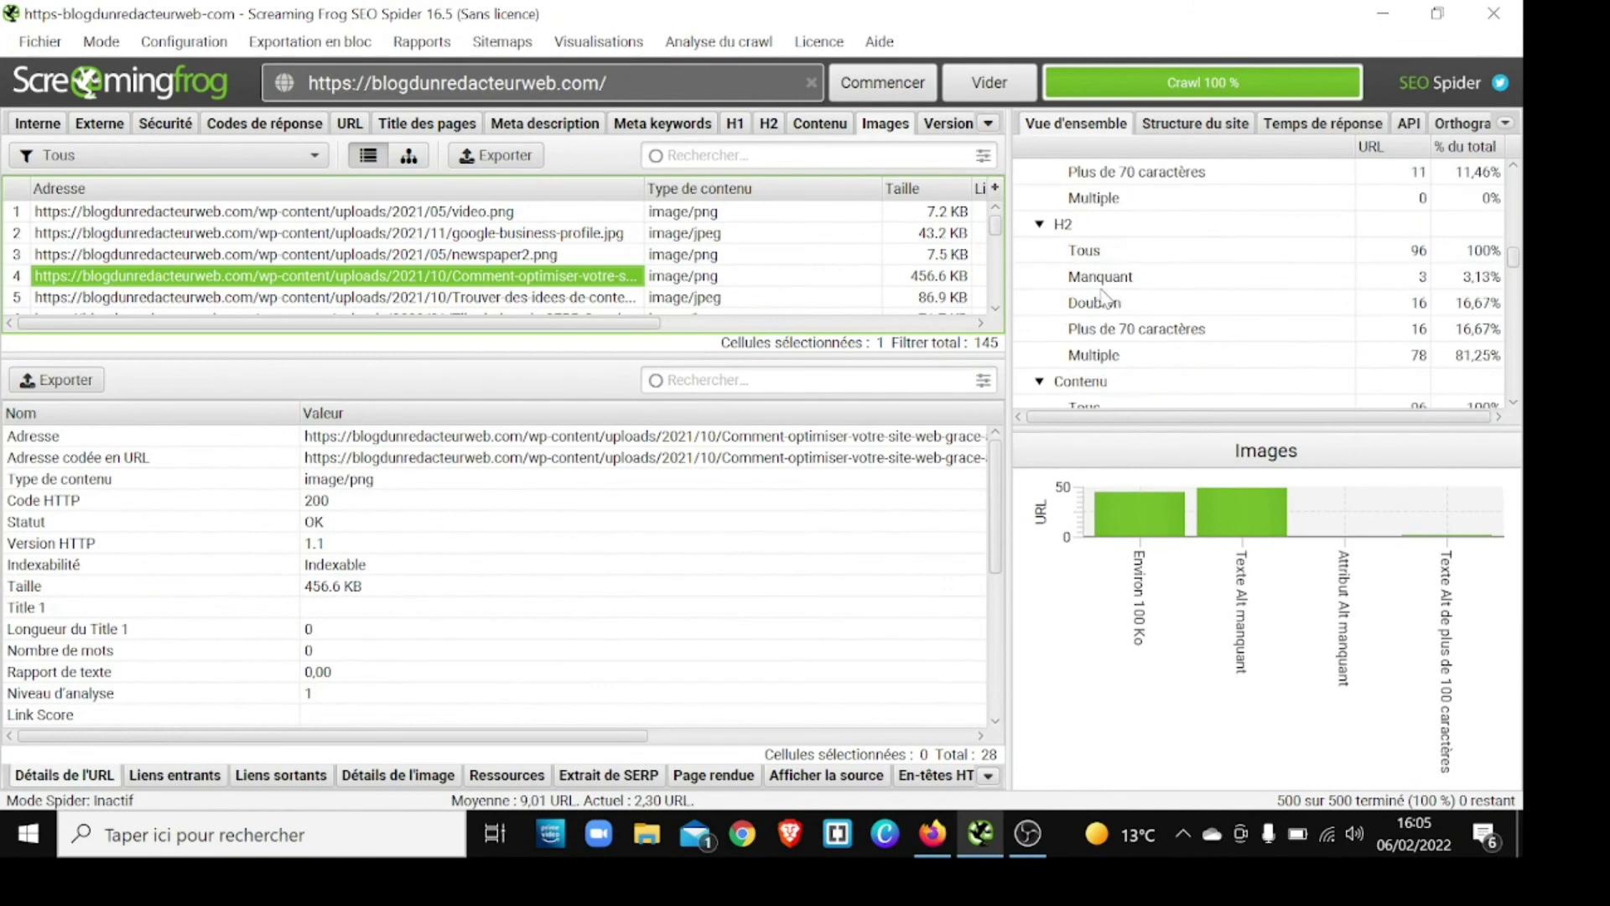
pyautogui.scroll(-3, 1111, 304)
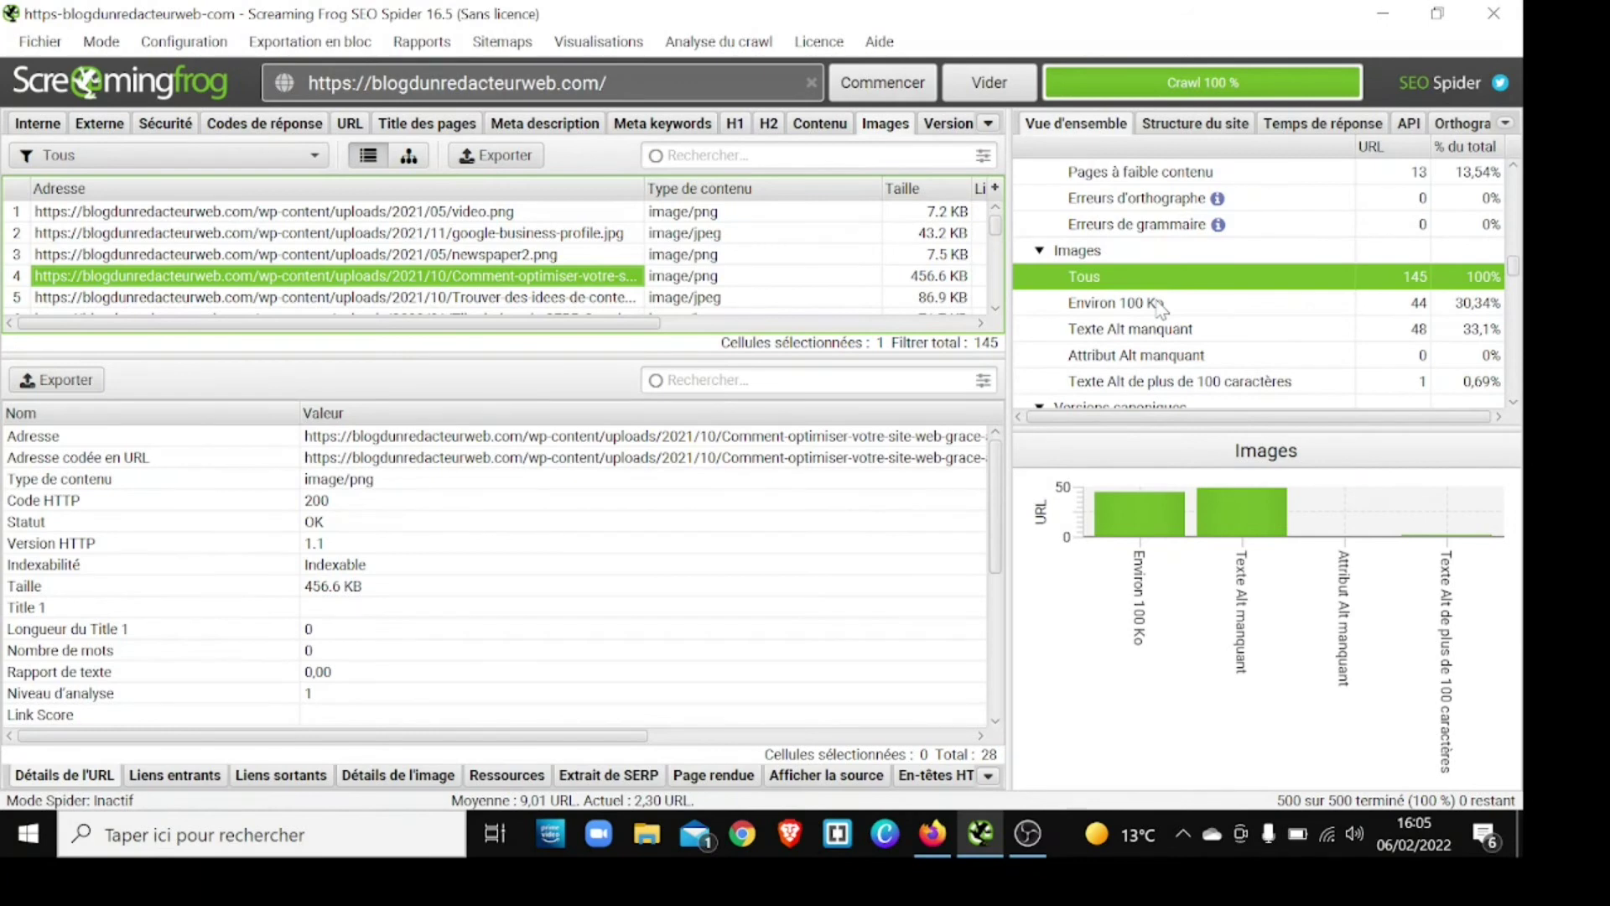
# - Filter the crawled images to Environ 100 Ko and examine the URL details of the 2021/10 Comment-optimiser PNG
pyautogui.click(1160, 303)
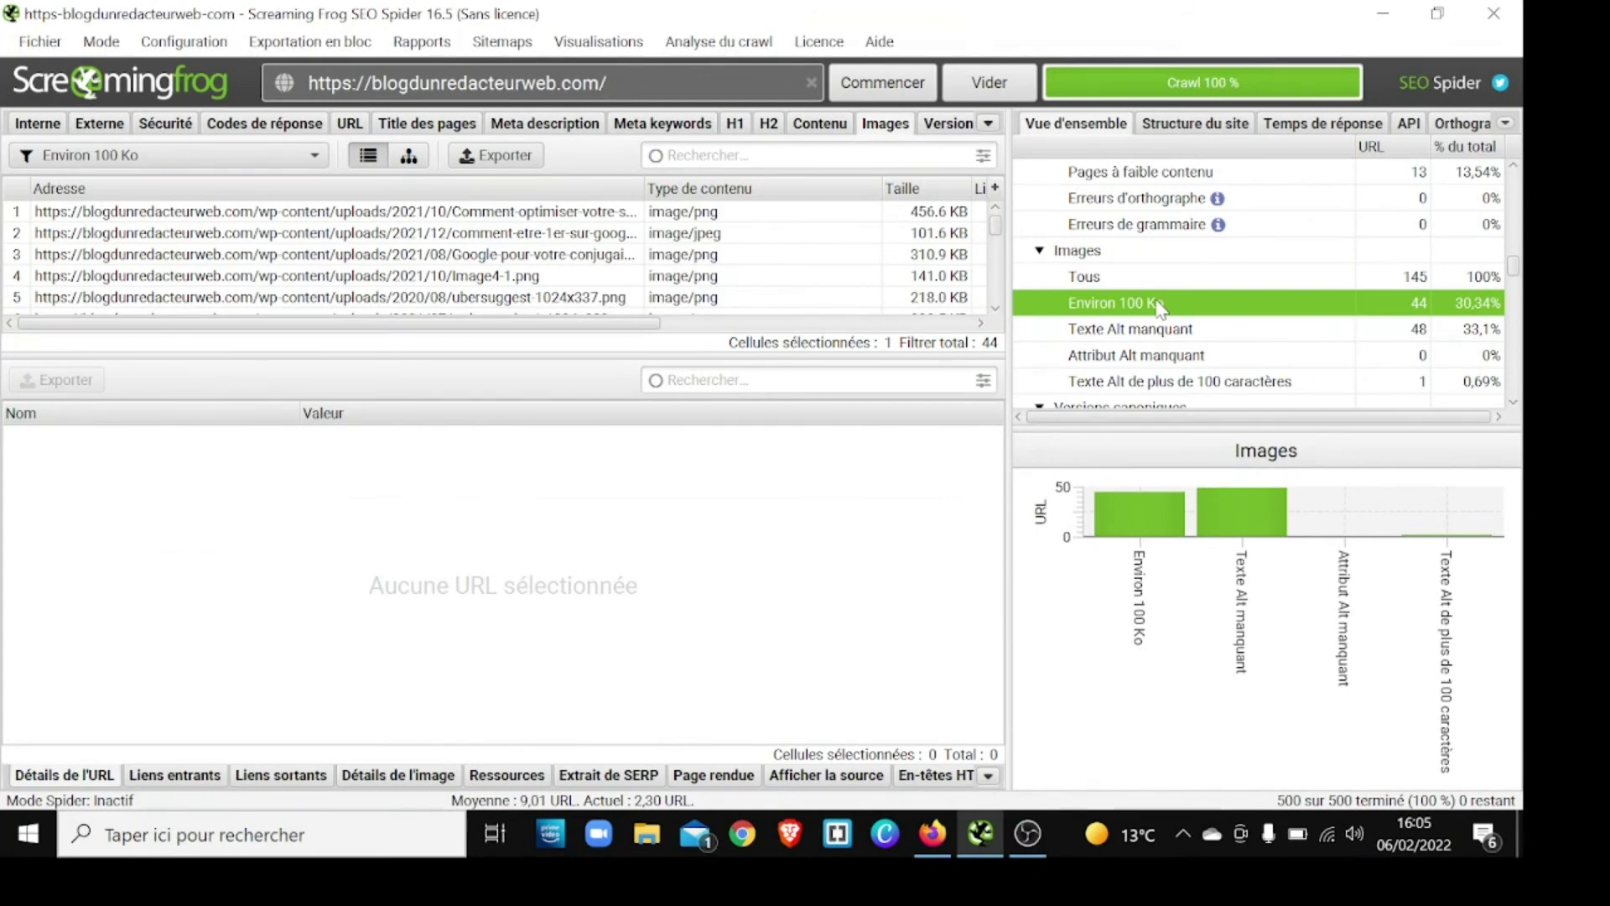
pyautogui.click(572, 215)
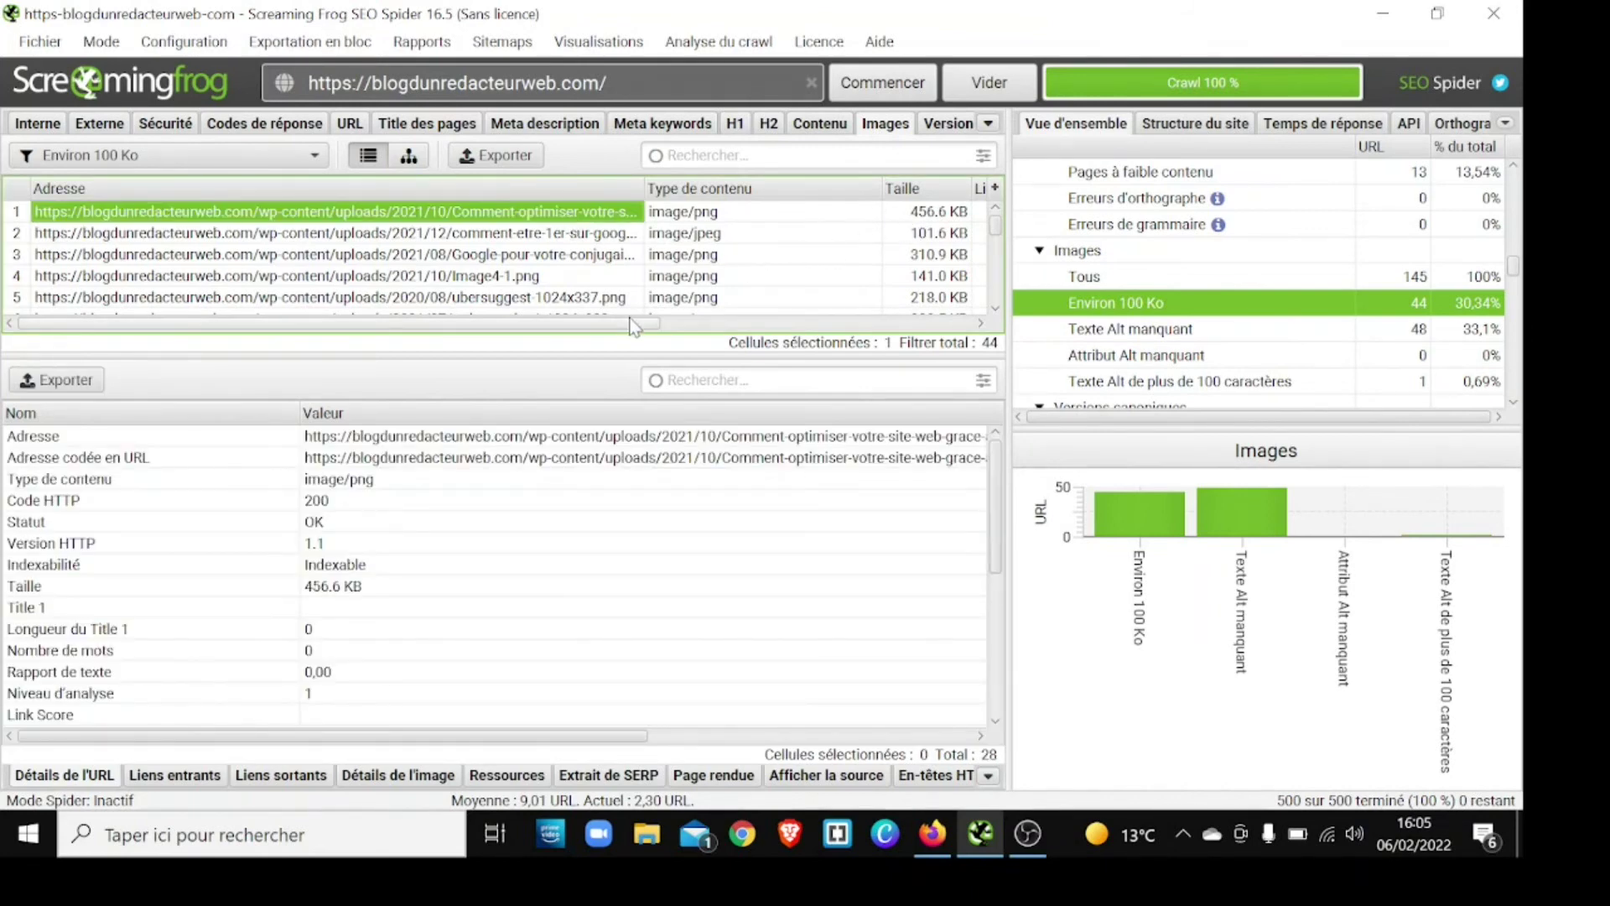
pyautogui.moveTo(637, 323); pyautogui.dragTo(577, 326)
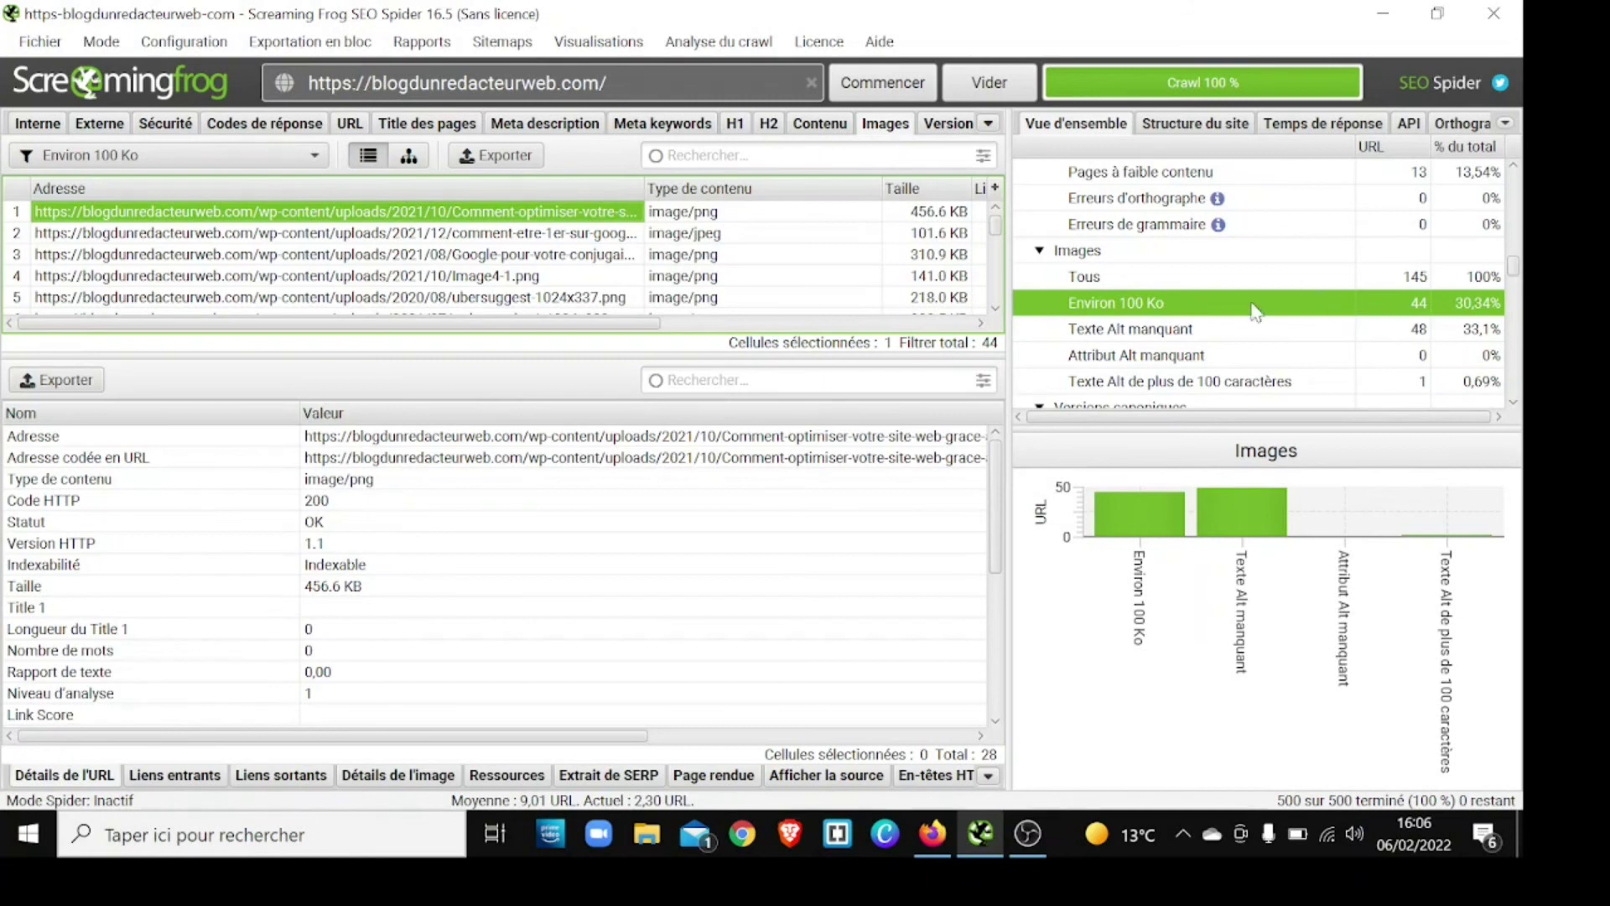
# - List the images under the Texte Alt manquant filter and review their addresses and sizes
pyautogui.click(1244, 333)
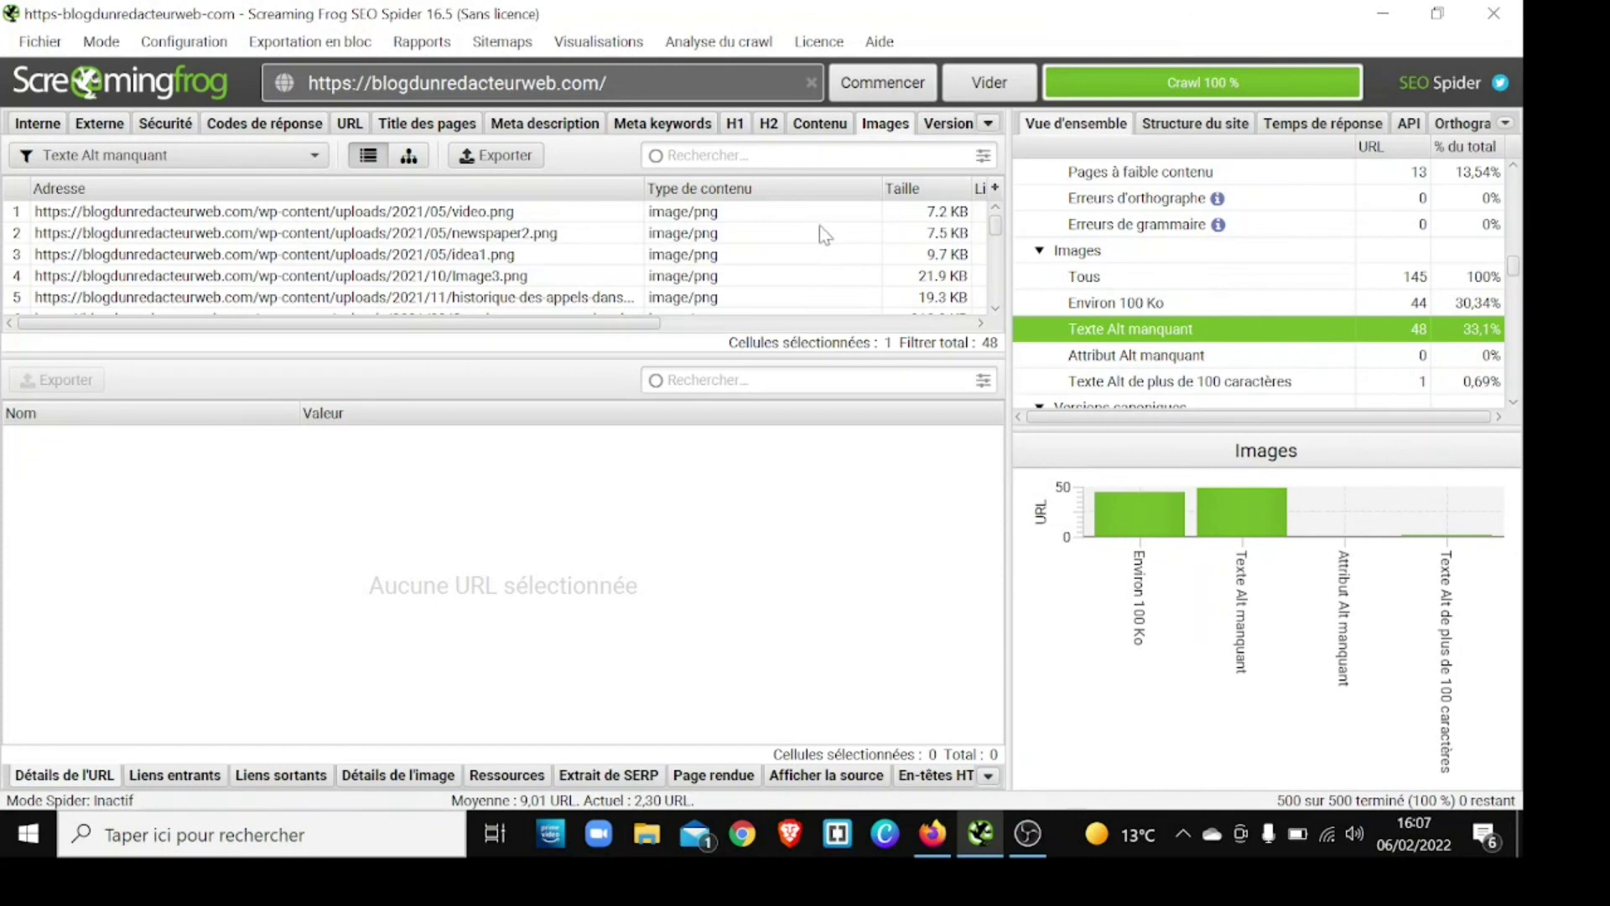
pyautogui.scroll(-3, 832, 228)
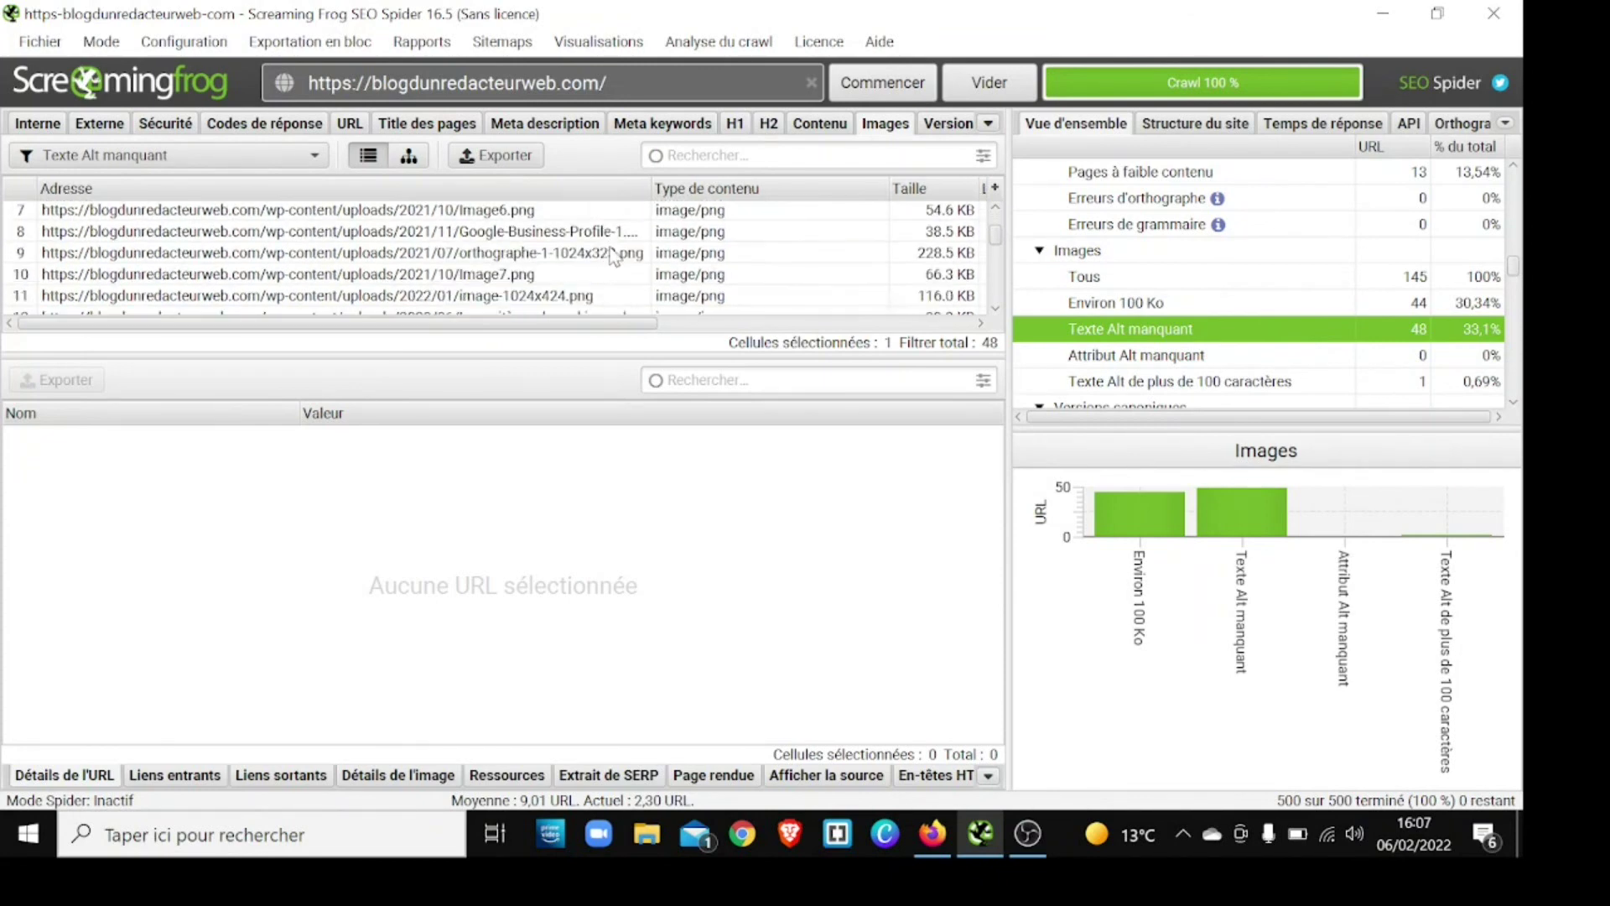
pyautogui.scroll(3, 615, 256)
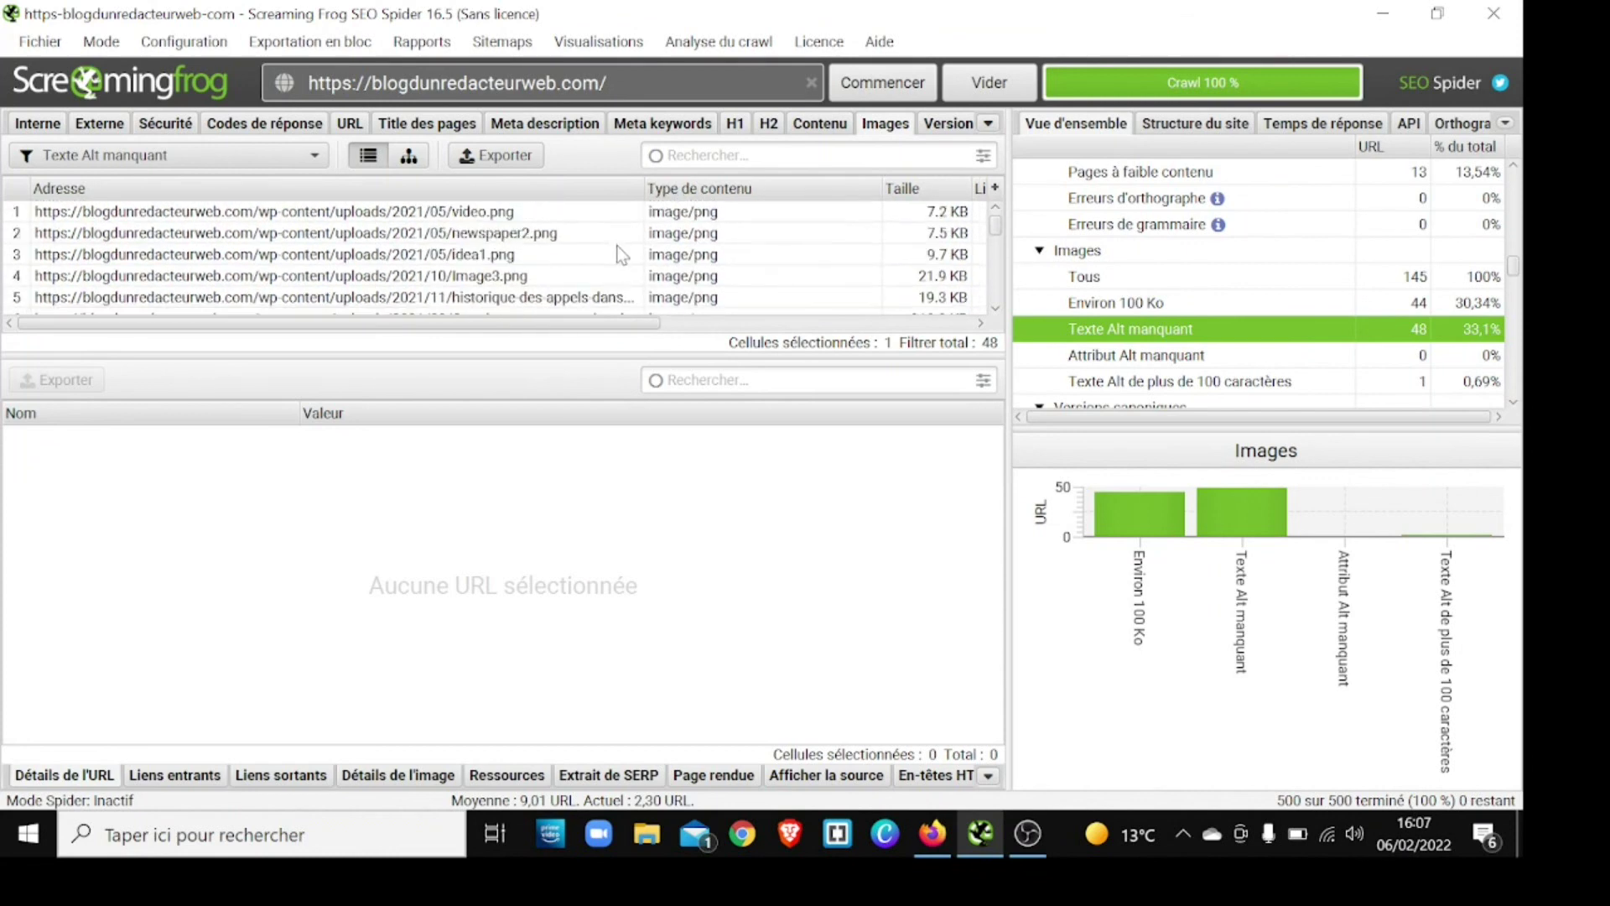
# - Check the Attribut Alt manquant and Texte Alt de plus de 100 caractères filters for the crawled images
pyautogui.click(1105, 355)
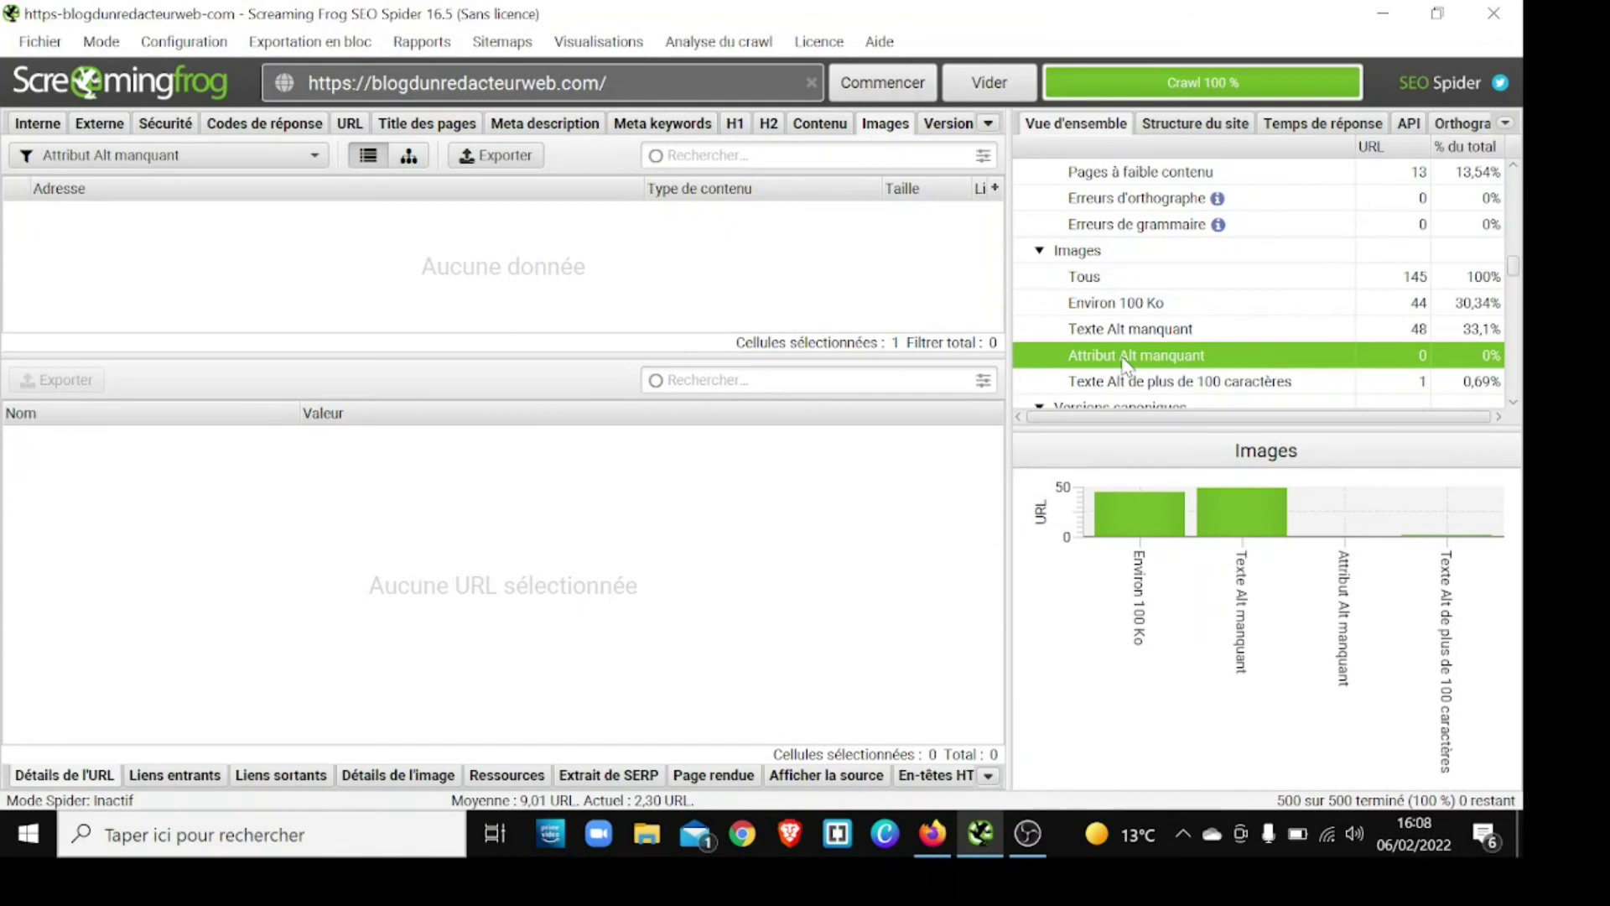
pyautogui.scroll(-1, 1124, 365)
pyautogui.click(1195, 328)
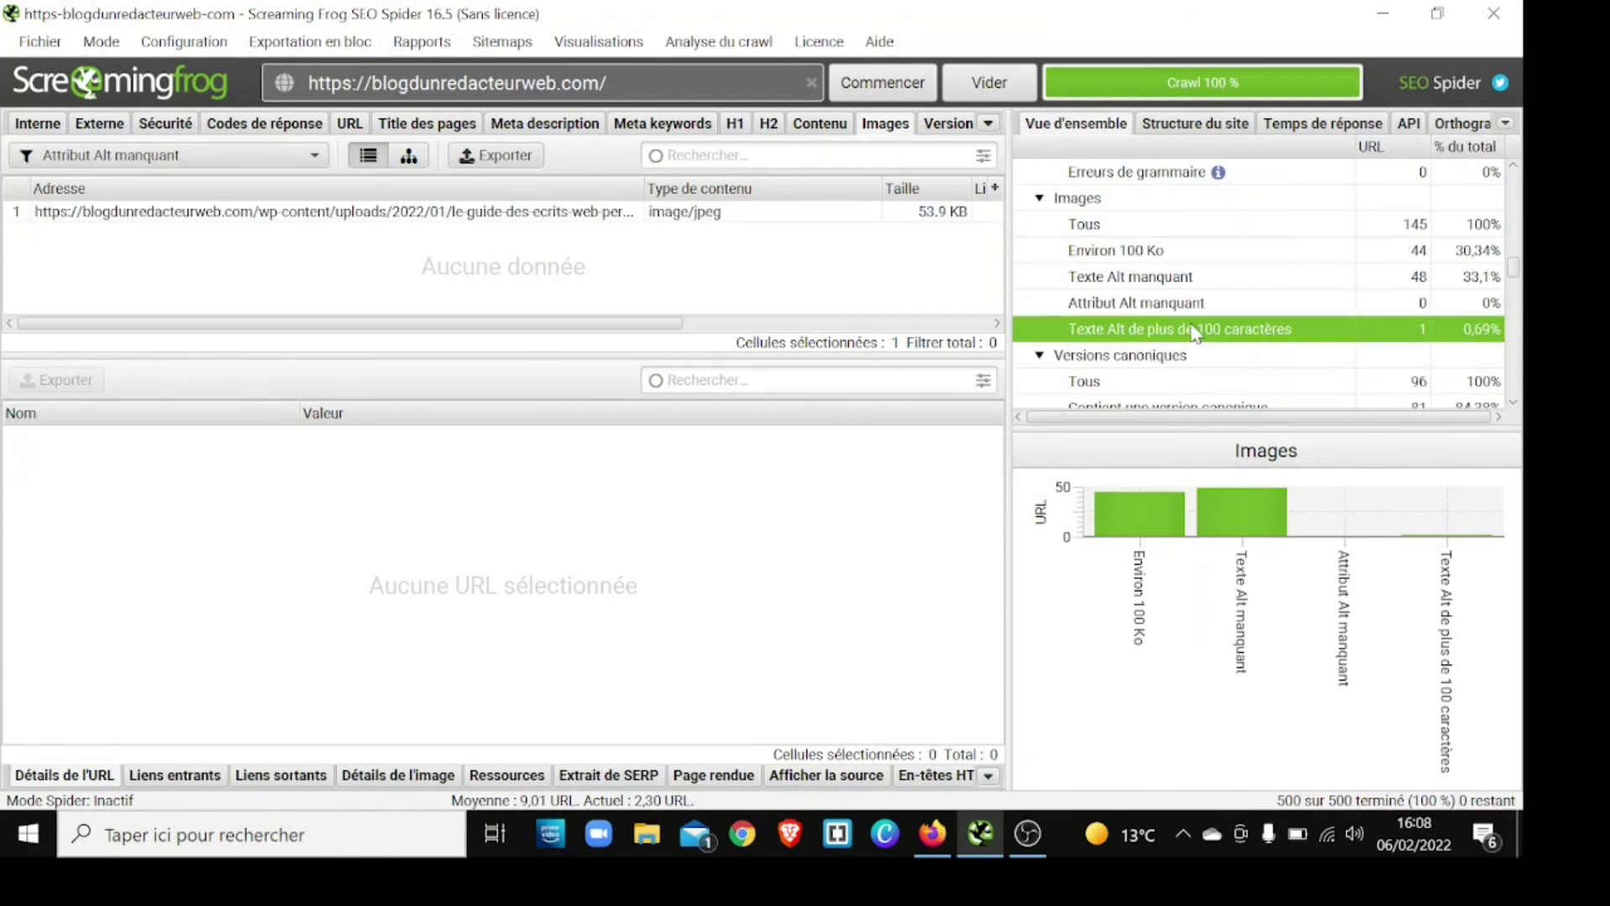